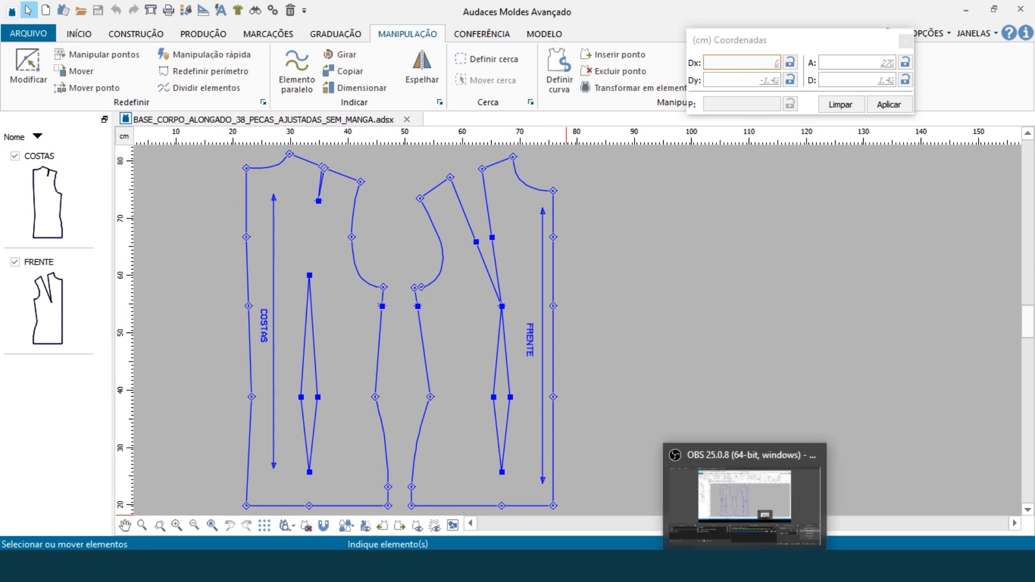
Step: Attach the image M2_AULA_18_PENCE_COMO_VOLUME from the IMAGENS_PENCES folder to the model
left_click(846, 501)
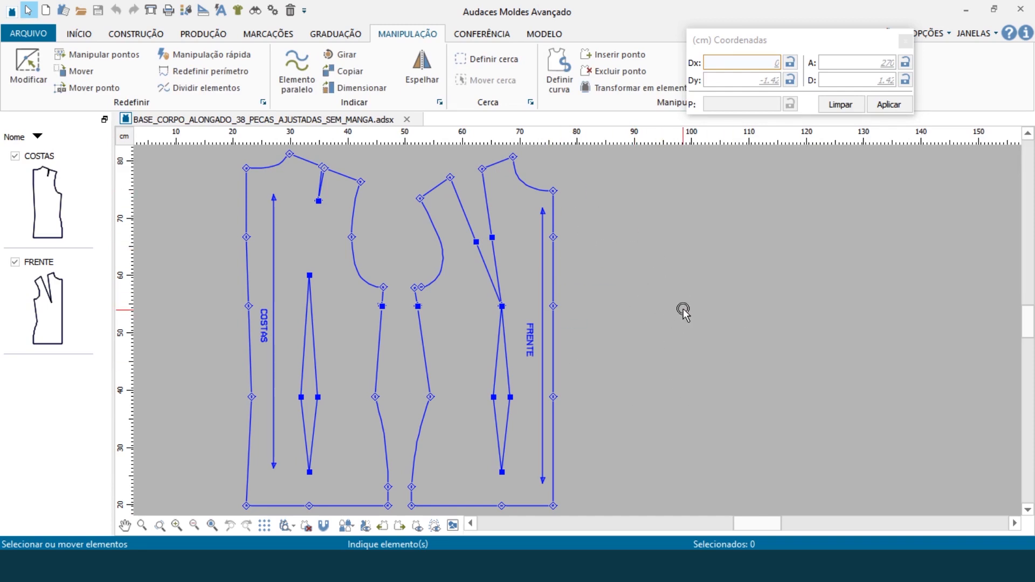
left_click(544, 34)
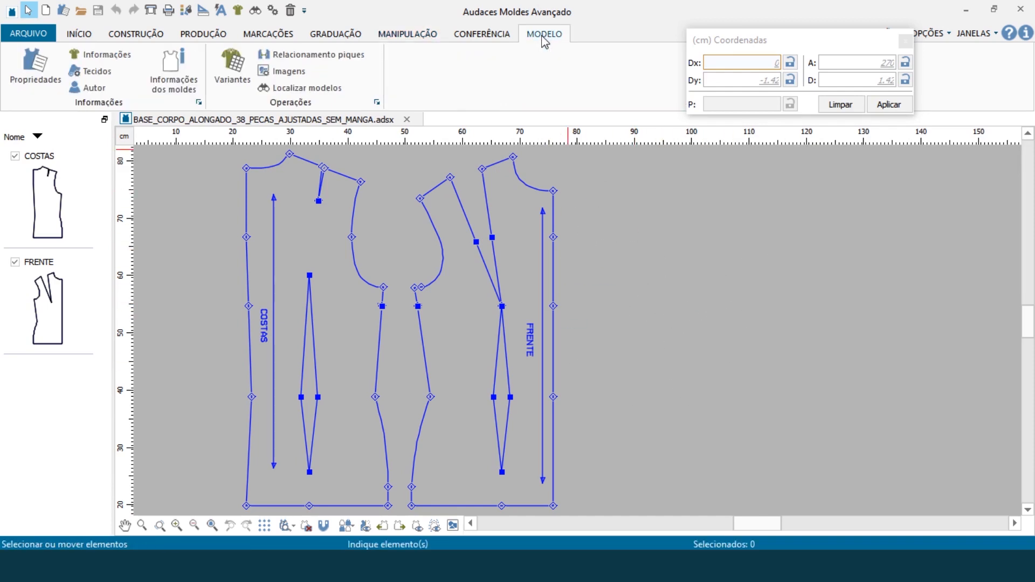
left_click(284, 73)
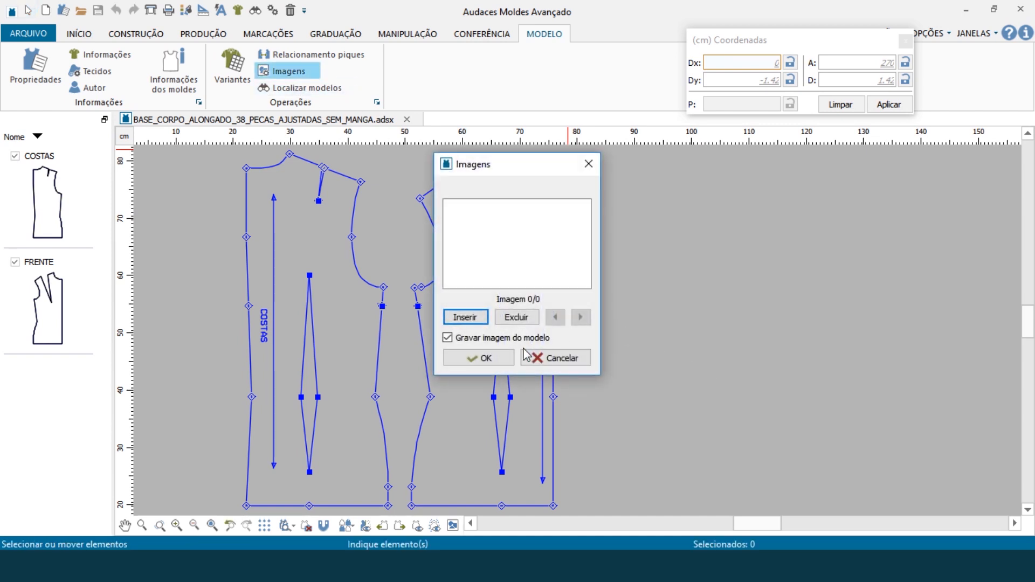
left_click(465, 317)
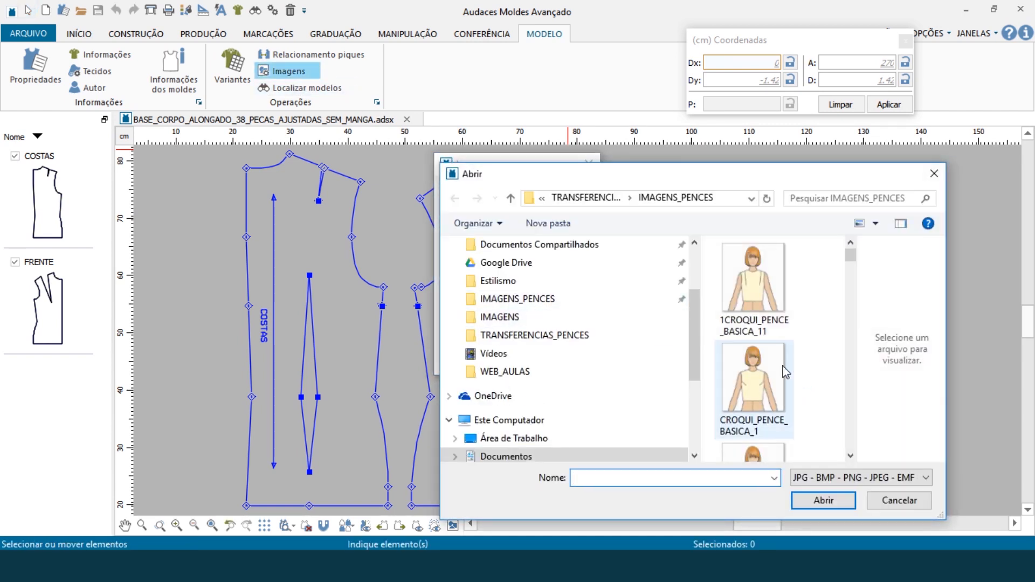
scroll(746, 361, "down", 3)
scroll(748, 359, "down", 10)
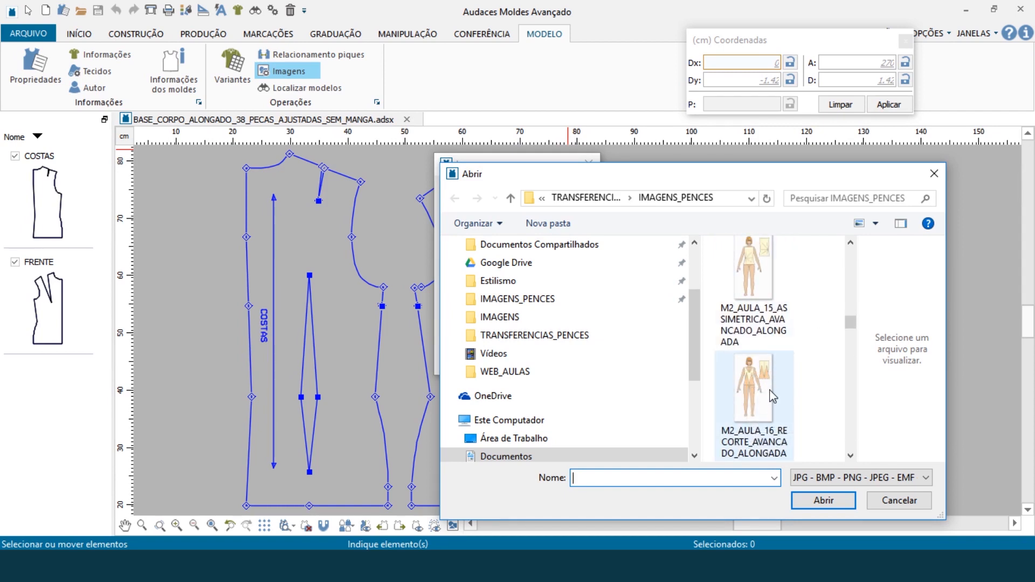
scroll(763, 396, "down", 2)
scroll(763, 397, "down", 1)
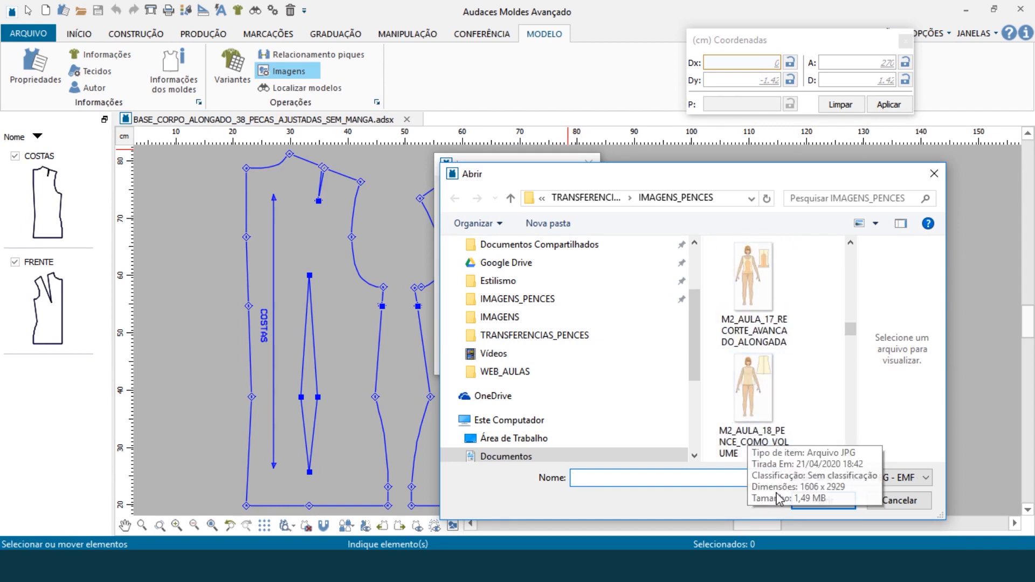
left_click(754, 396)
left_click(827, 502)
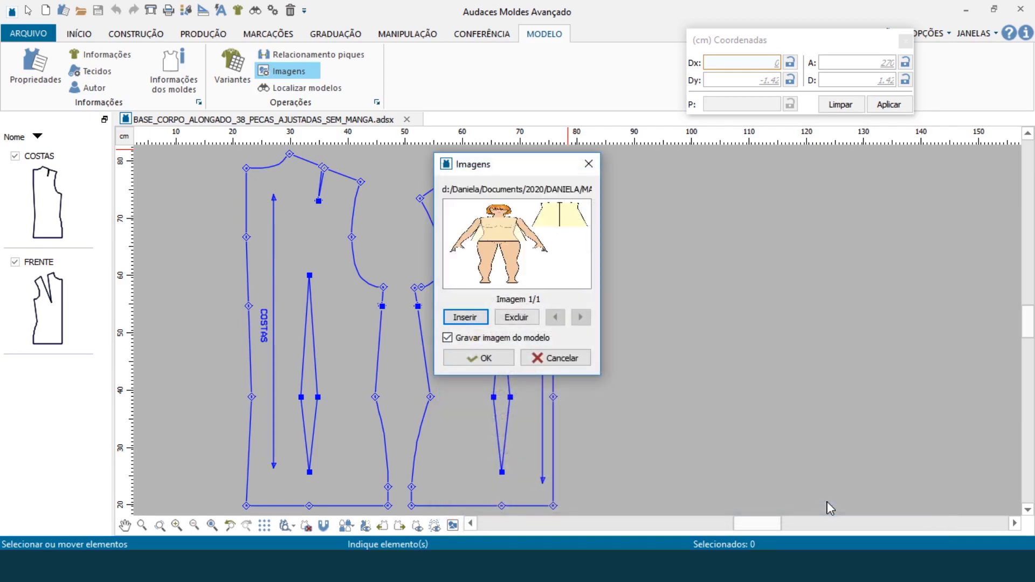
left_click(492, 359)
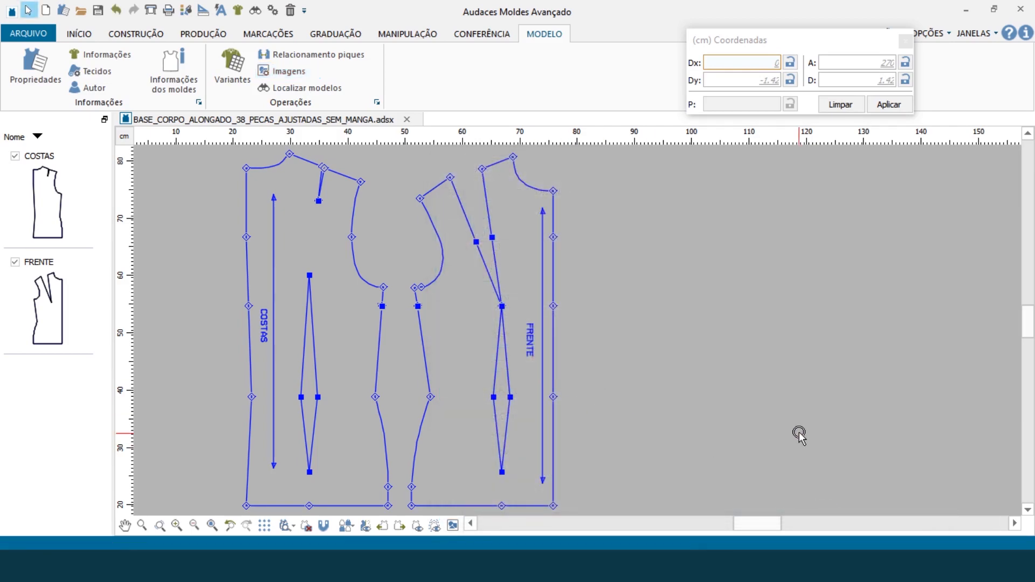
Step: Display the model's attached image and place its viewer window clear of the pattern pieces
left_click(453, 526)
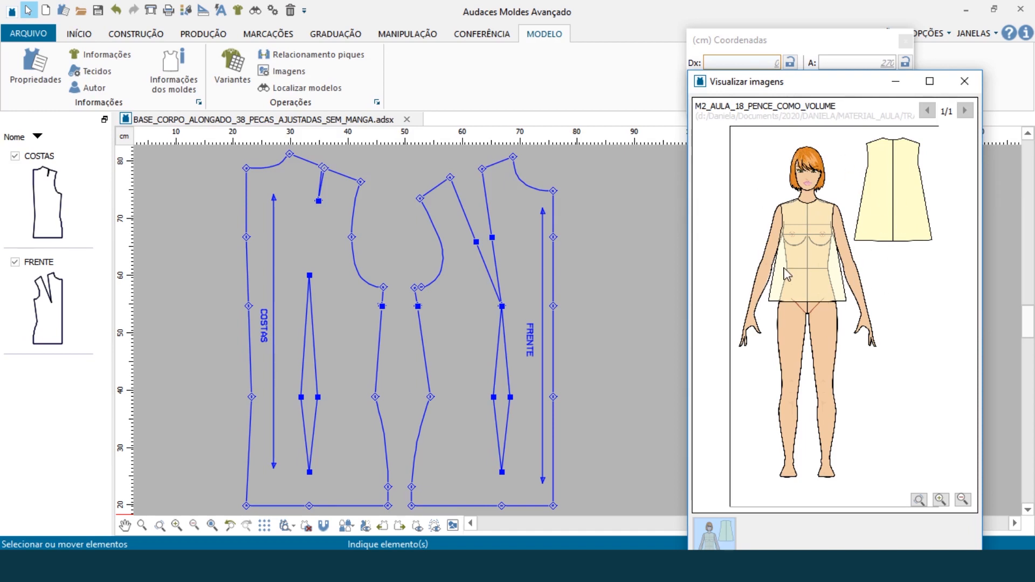
left_click_drag(836, 86, 898, 48)
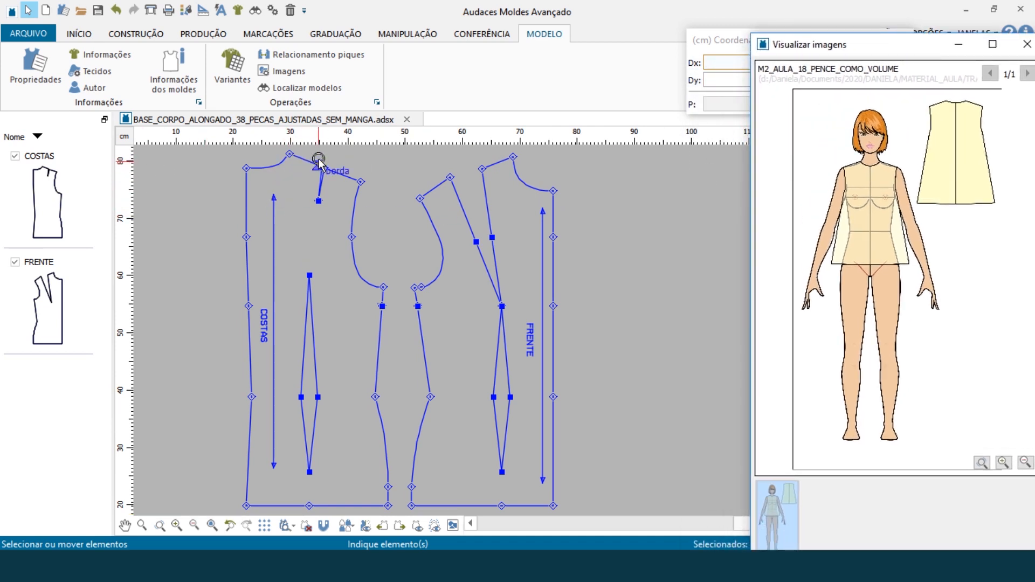
Step: Move the COSTAS piece's outer shoulder point 0.37 cm inward along the shoulder line, using Proporcional mode
scroll(319, 156, "up", 2)
scroll(319, 156, "up", 1)
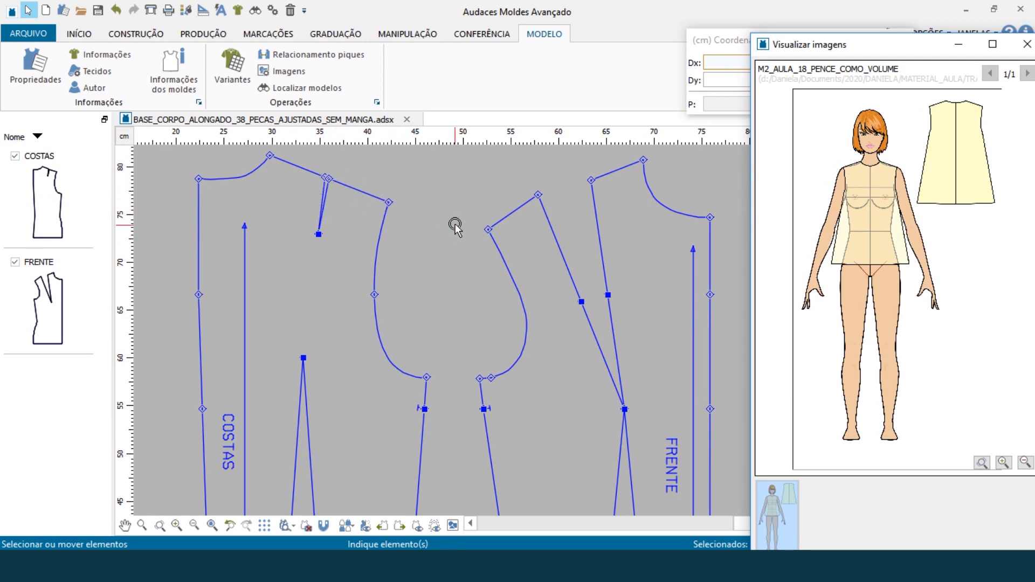
scroll(455, 227, "down", 2)
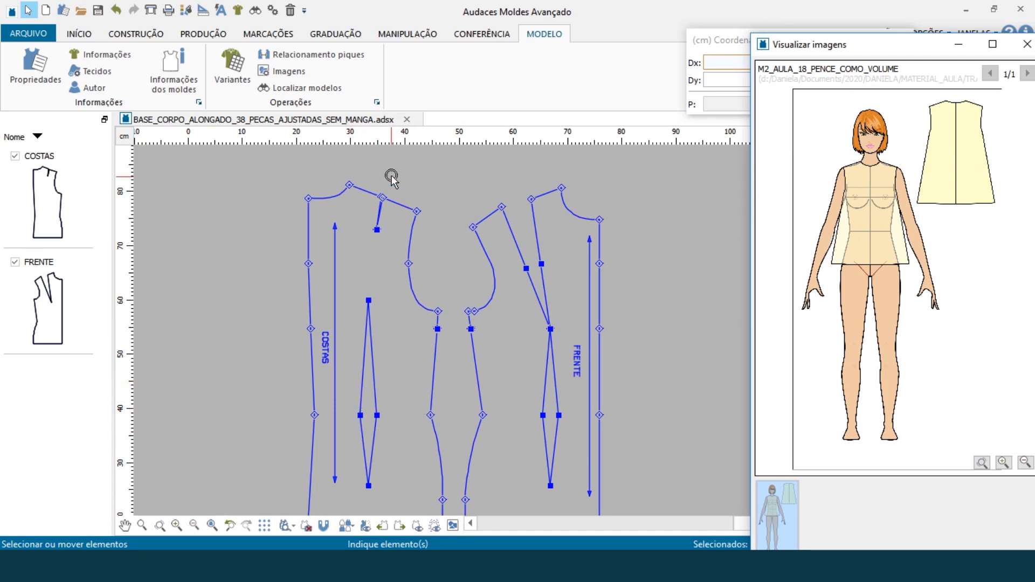
scroll(396, 186, "up", 2)
scroll(396, 186, "up", 1)
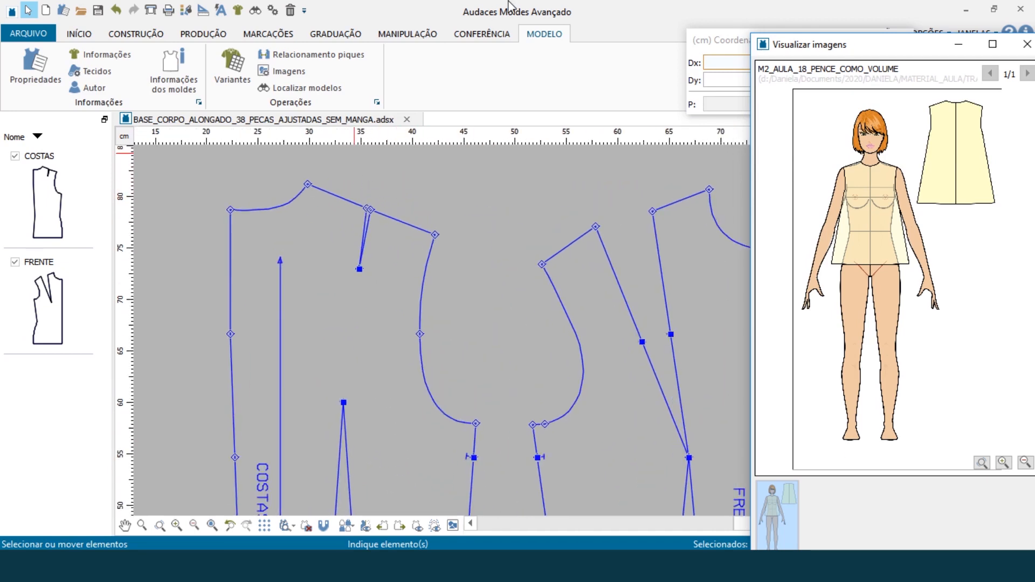
left_click(426, 36)
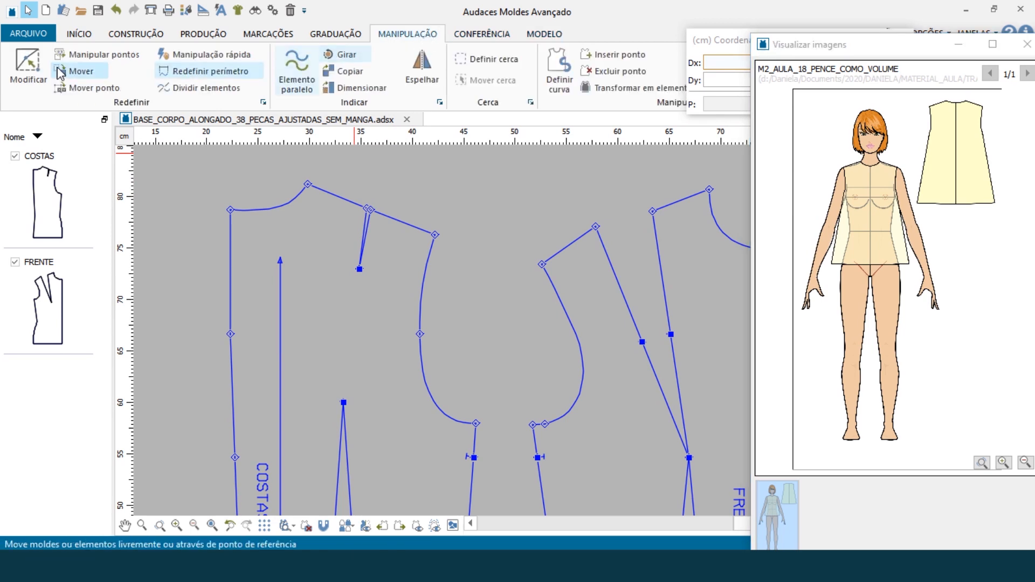
left_click(28, 69)
left_click(371, 211)
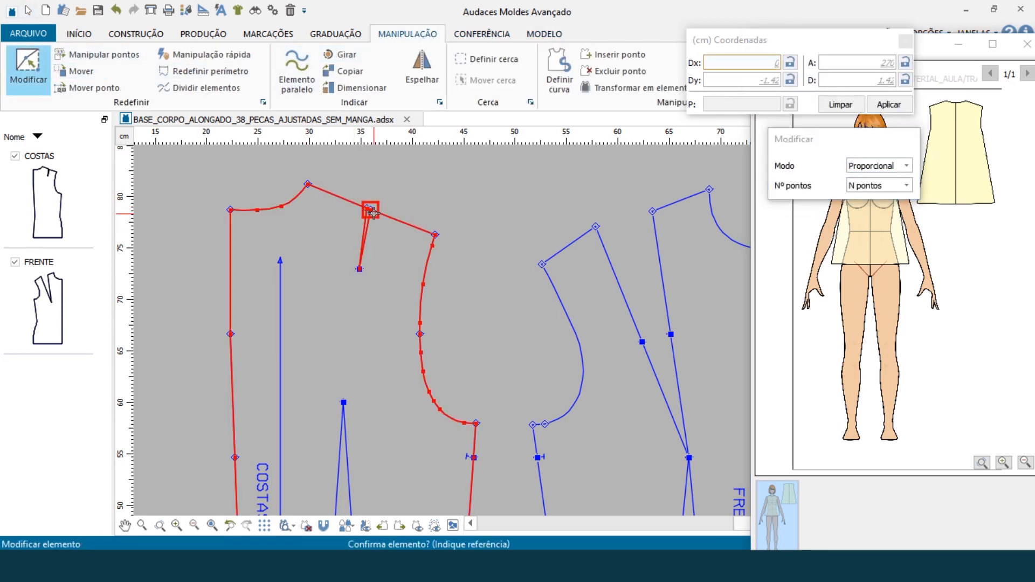
right_click(433, 300)
left_click(435, 234)
left_click(844, 81)
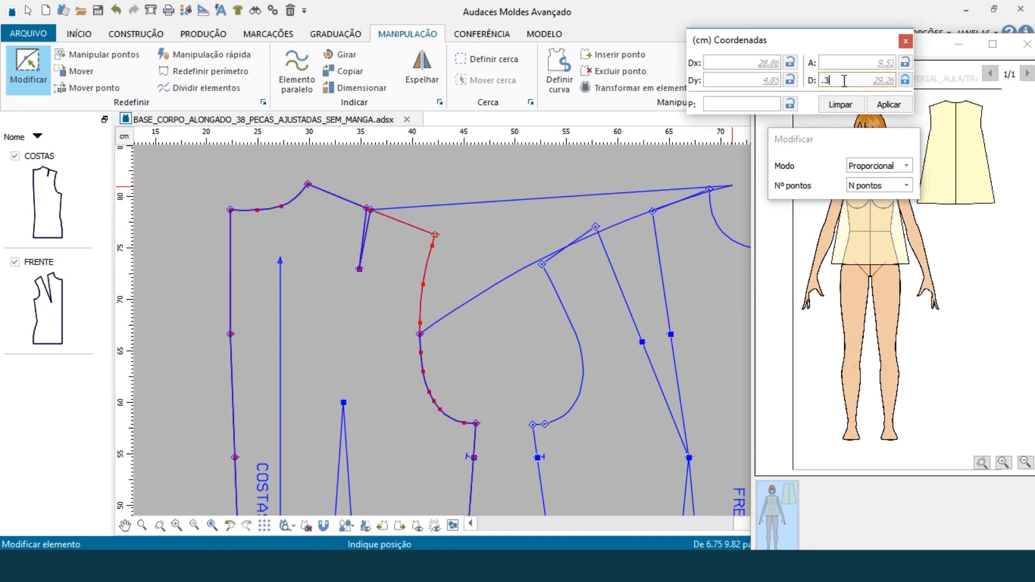
left_click(891, 104)
scroll(435, 234, "up", 3)
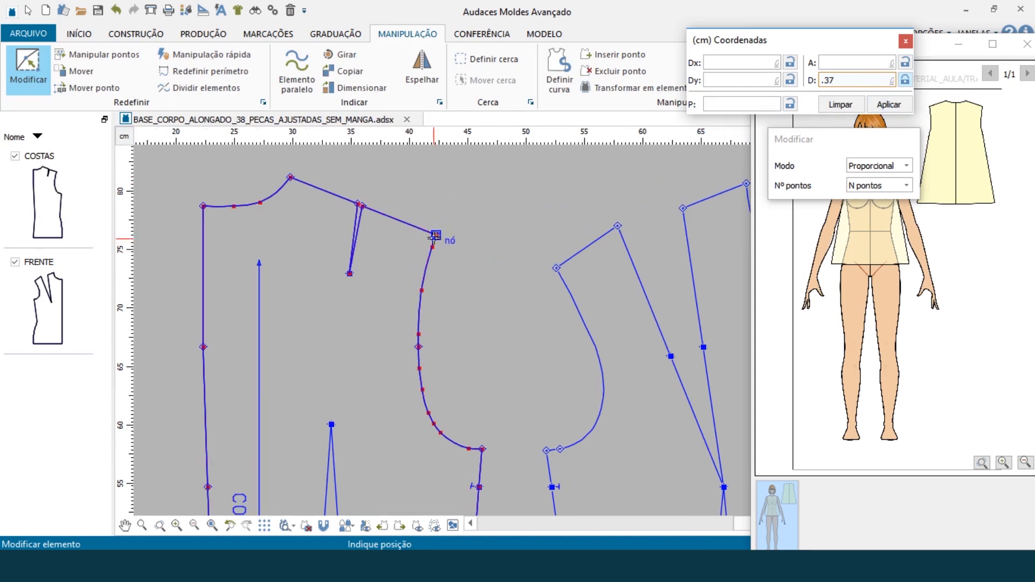
scroll(431, 230, "up", 2)
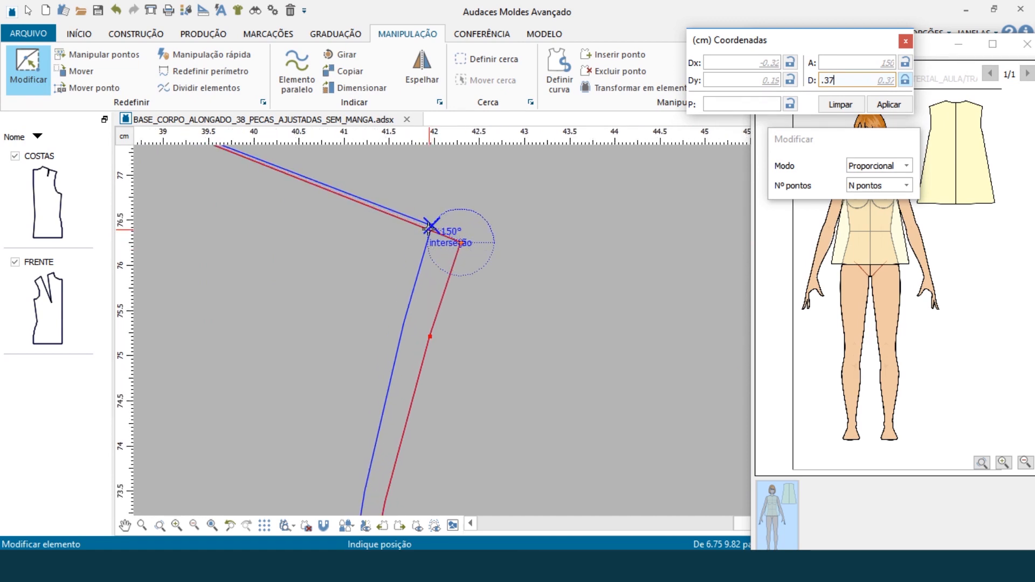
scroll(430, 232, "up", 1)
key("Return")
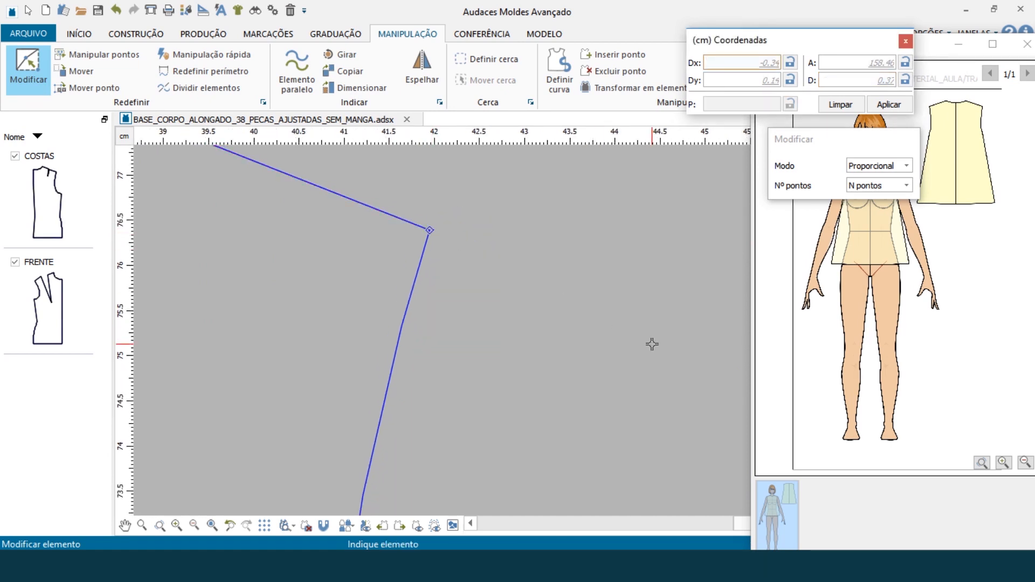
Step: Delete the shoulder dart's points from the COSTAS contour so the shoulder runs as one straight line
scroll(660, 377, "down", 2)
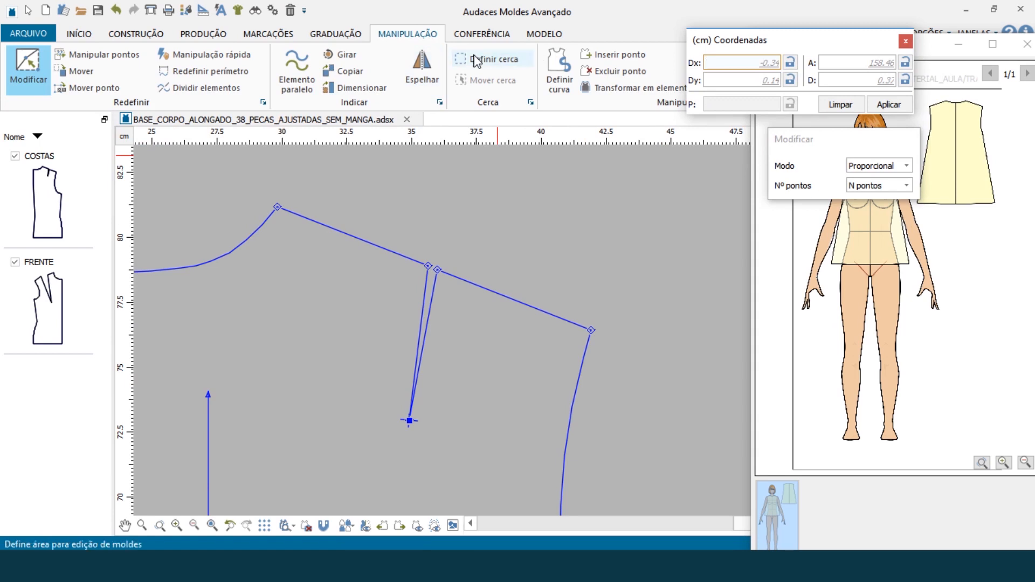
left_click(592, 75)
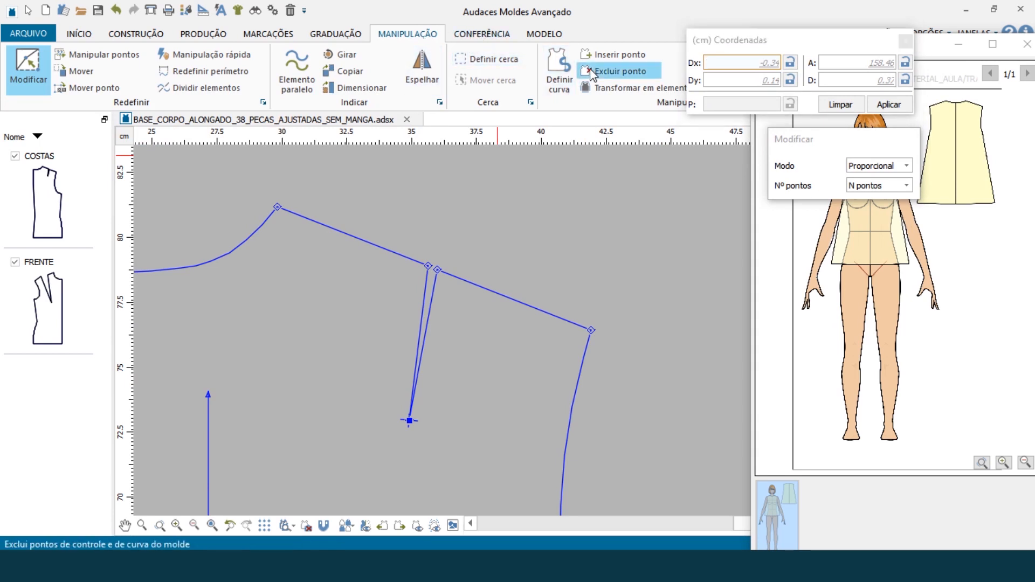
left_click(429, 330)
left_click(410, 420)
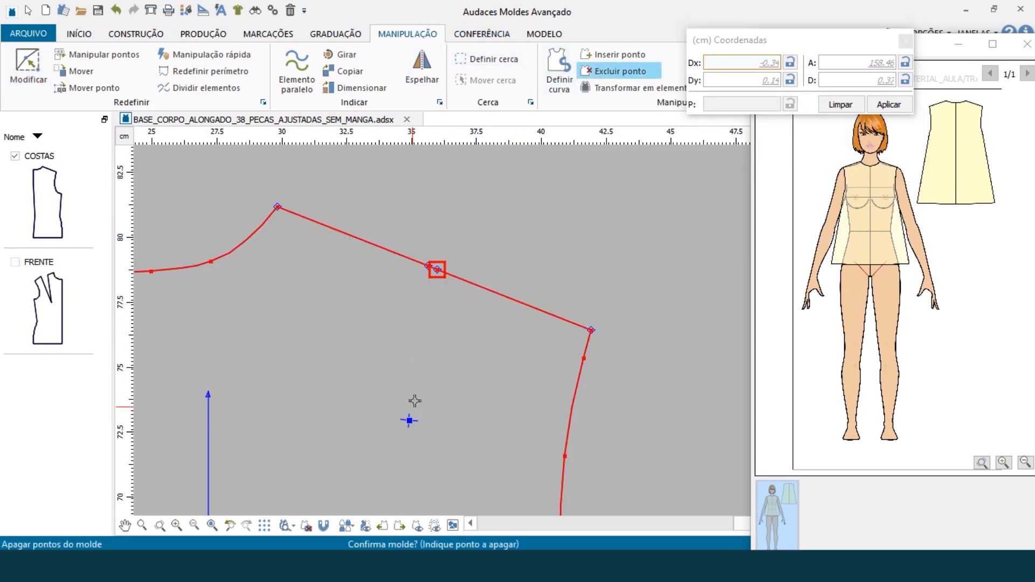
left_click(431, 267)
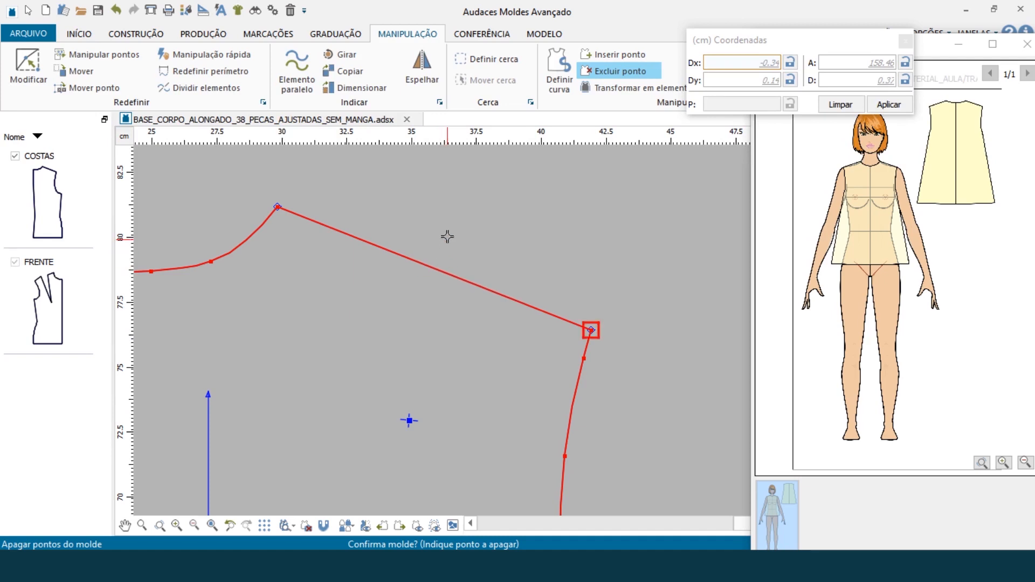
right_click(435, 218)
Step: Remove the leftover notch at the former shoulder dart's tip inside the COSTAS piece
left_click(265, 34)
left_click(63, 76)
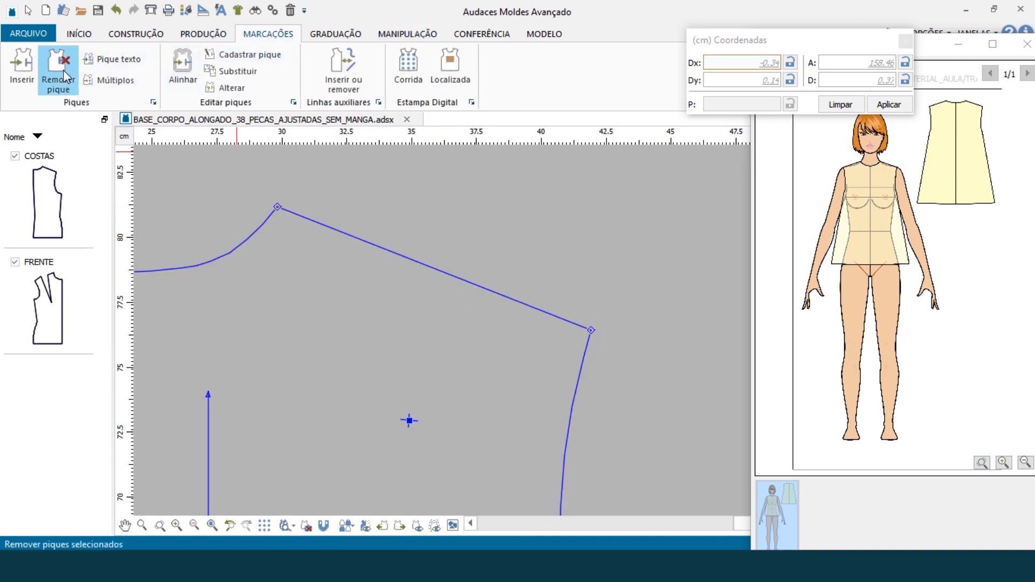
left_click(478, 280)
left_click(408, 421)
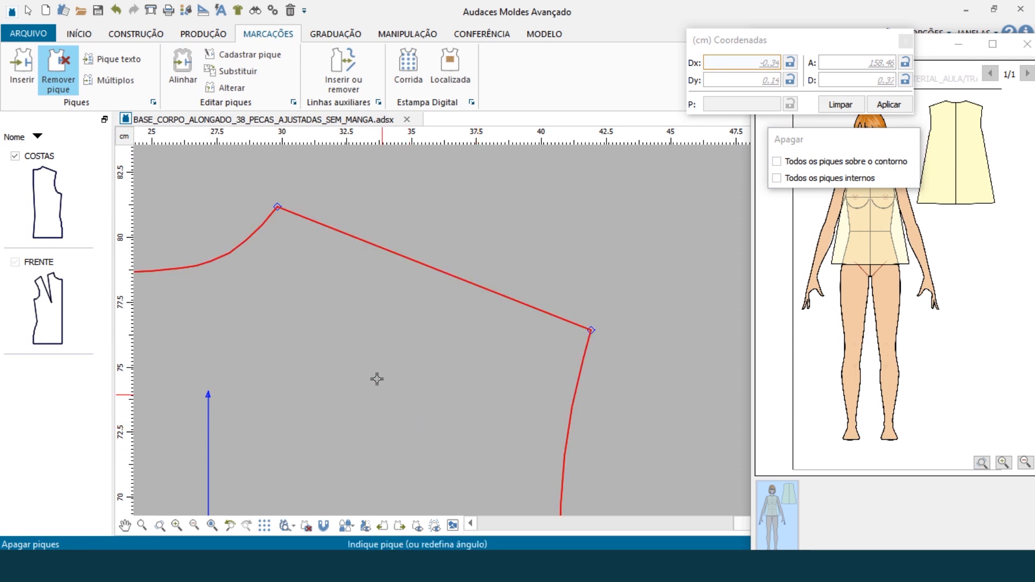
right_click(381, 313)
Step: Straighten the centre back of the COSTAS piece by deleting its contour points at waist and bust level
scroll(553, 263, "down", 3)
scroll(292, 194, "down", 2)
scroll(421, 197, "down", 1)
scroll(363, 306, "down", 2)
scroll(437, 476, "up", 1)
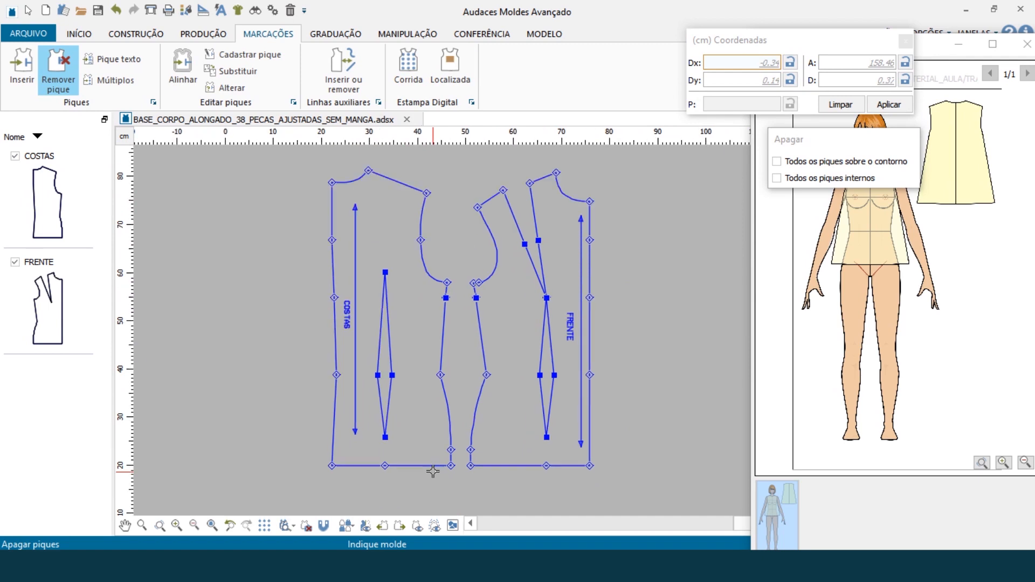
left_click(407, 35)
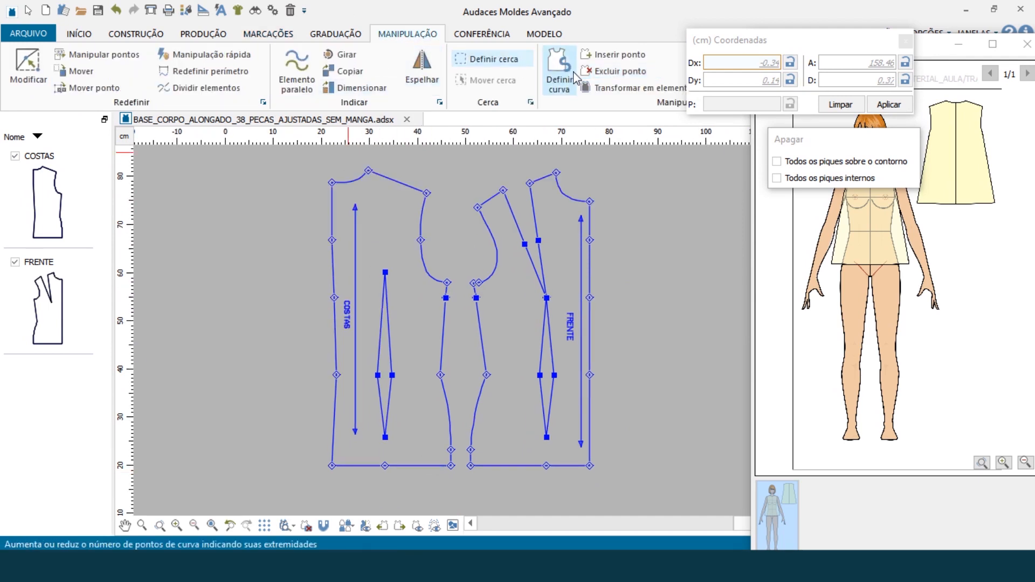
left_click(614, 71)
left_click(337, 383)
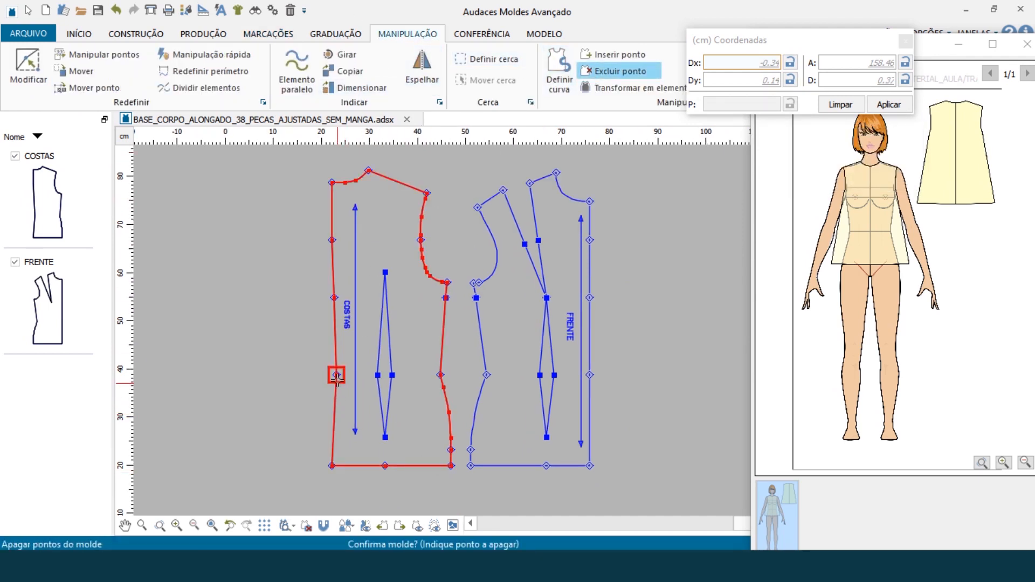
left_click(336, 375)
left_click(334, 297)
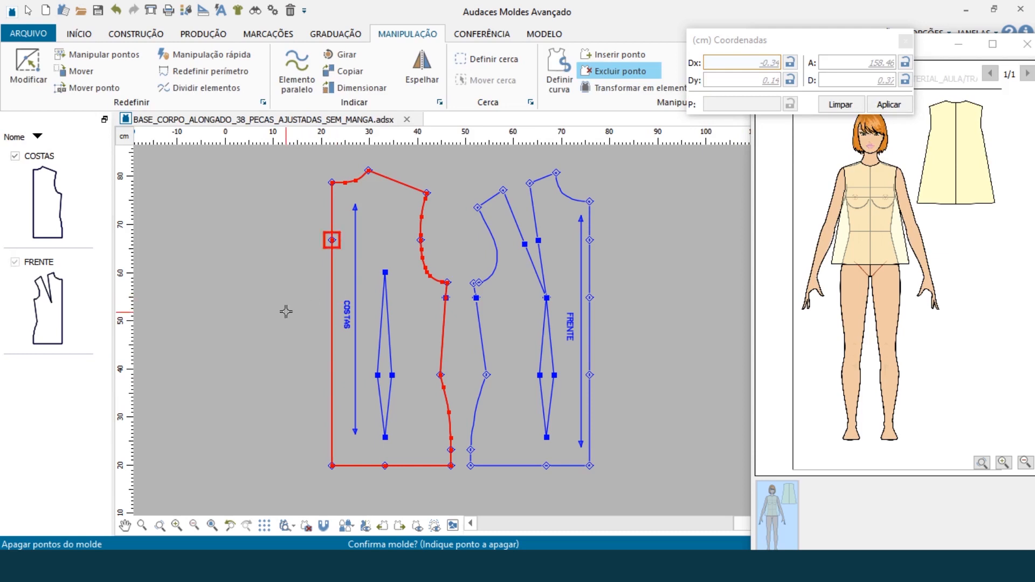
right_click(273, 260)
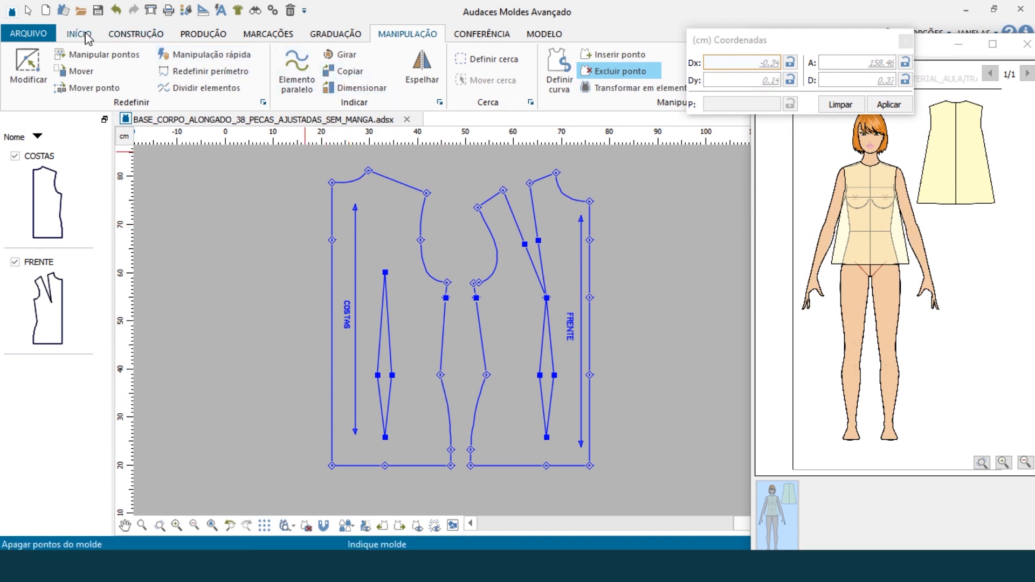
Step: Move the COSTAS piece about 12 cm horizontally away from the FRENTE piece
key("Escape")
left_click_drag(333, 340, 276, 341)
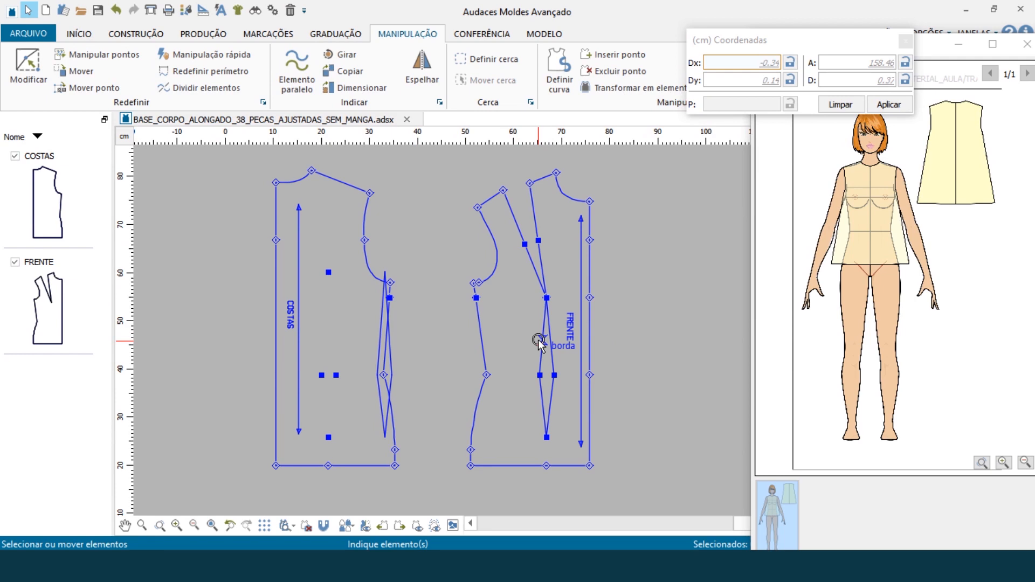
Step: Delete the four lines of the waist dart inside the FRENTE piece, keeping its notches
key("Delete")
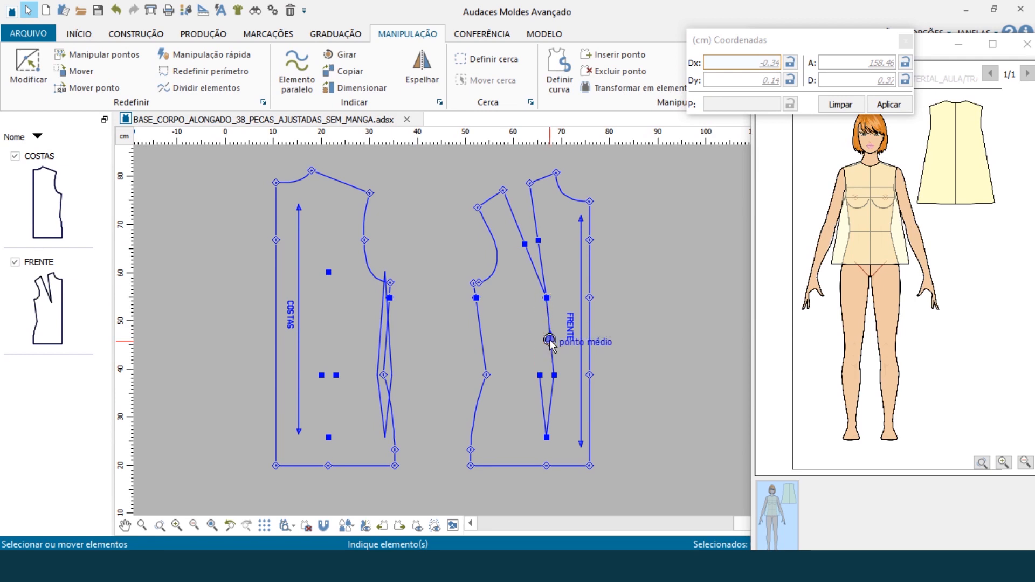
left_click(552, 351)
key("Delete")
key("Delete")
key("Delete")
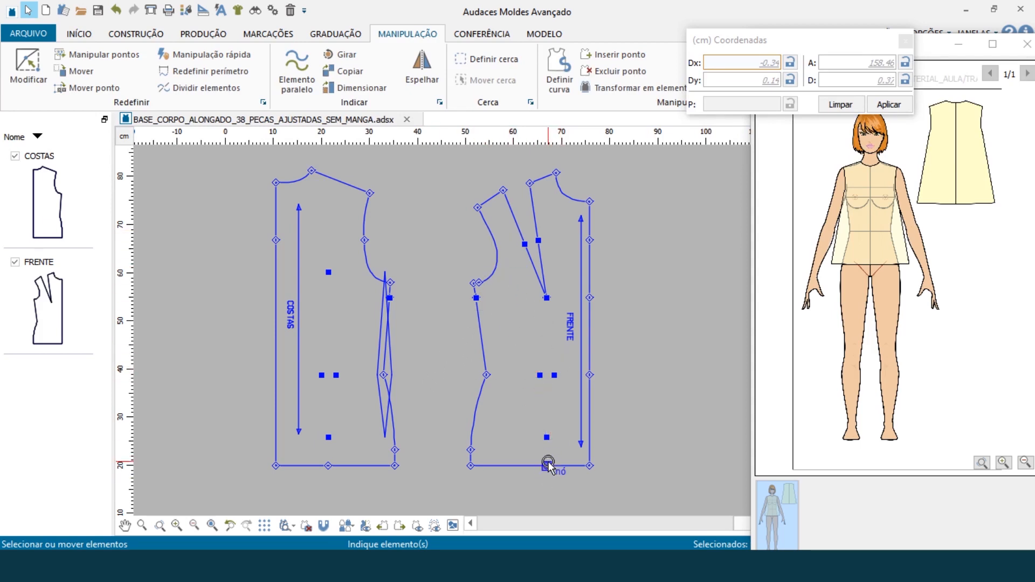
Step: Transfer 100% of the FRENTE piece's shoulder dart to the hem point directly below the dart tip, using one point
left_click(215, 35)
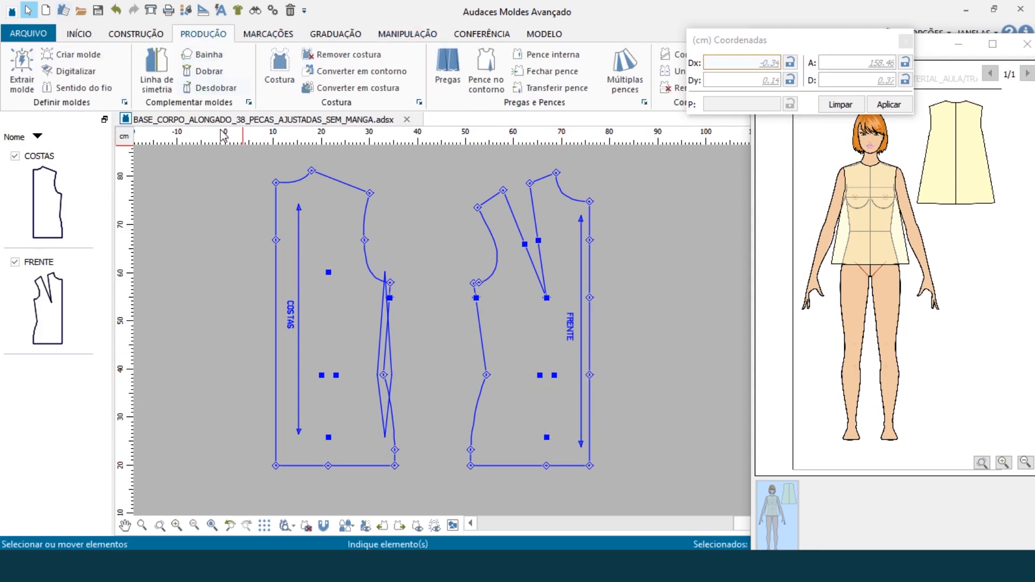
left_click(557, 87)
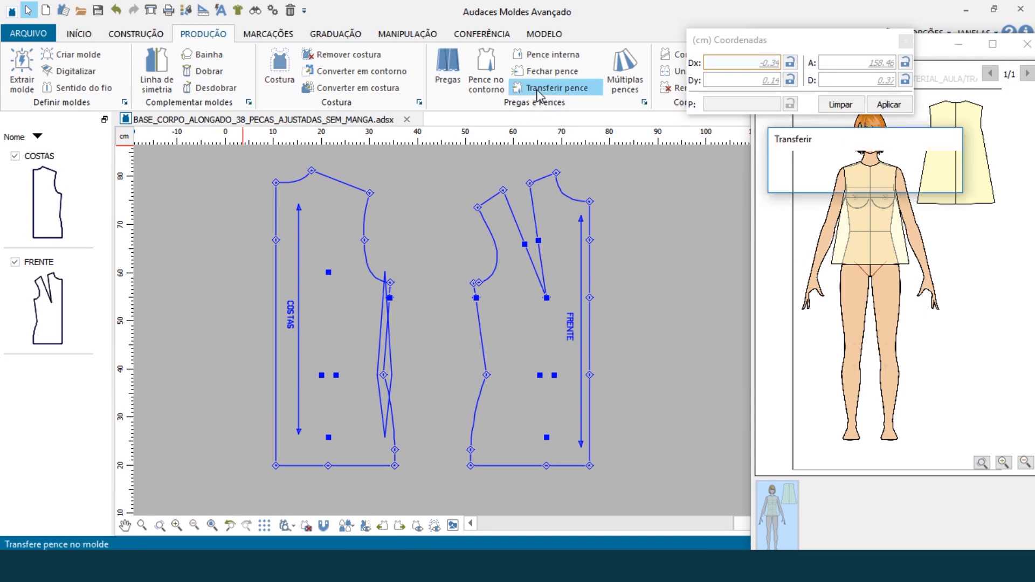
left_click(501, 201)
left_click(503, 191)
left_click(546, 297)
left_click(527, 184)
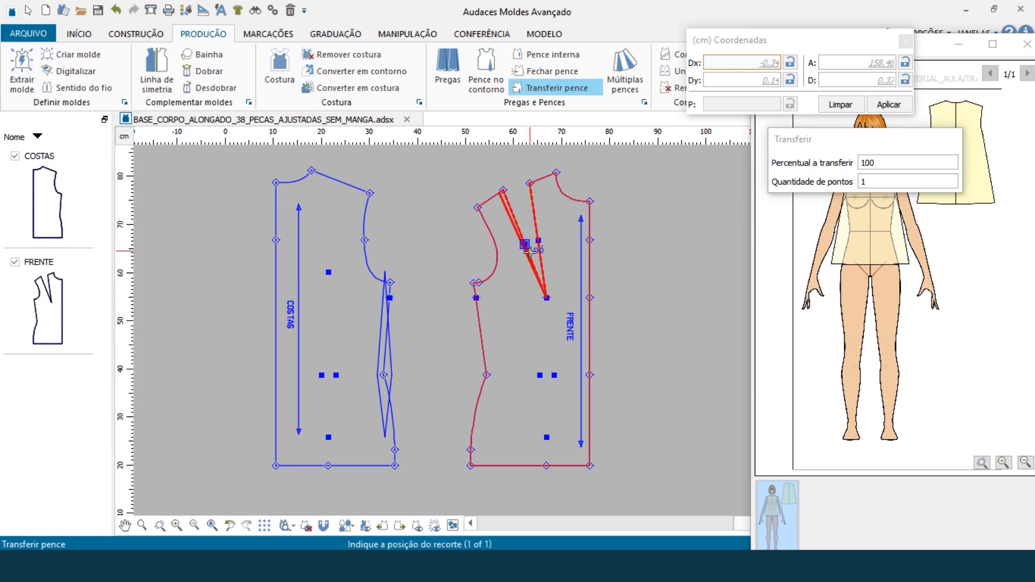
left_click(546, 466)
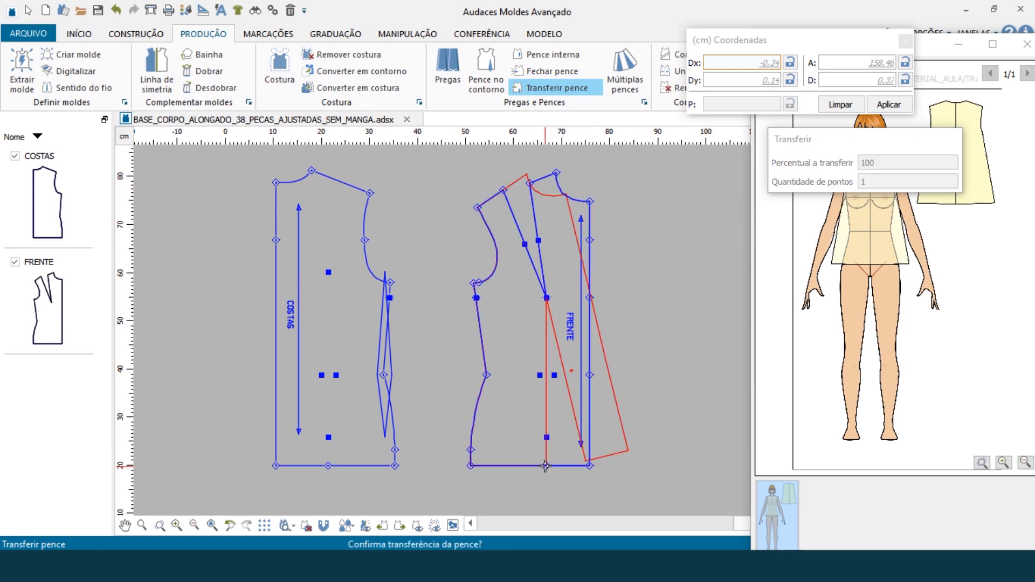
left_click(451, 356)
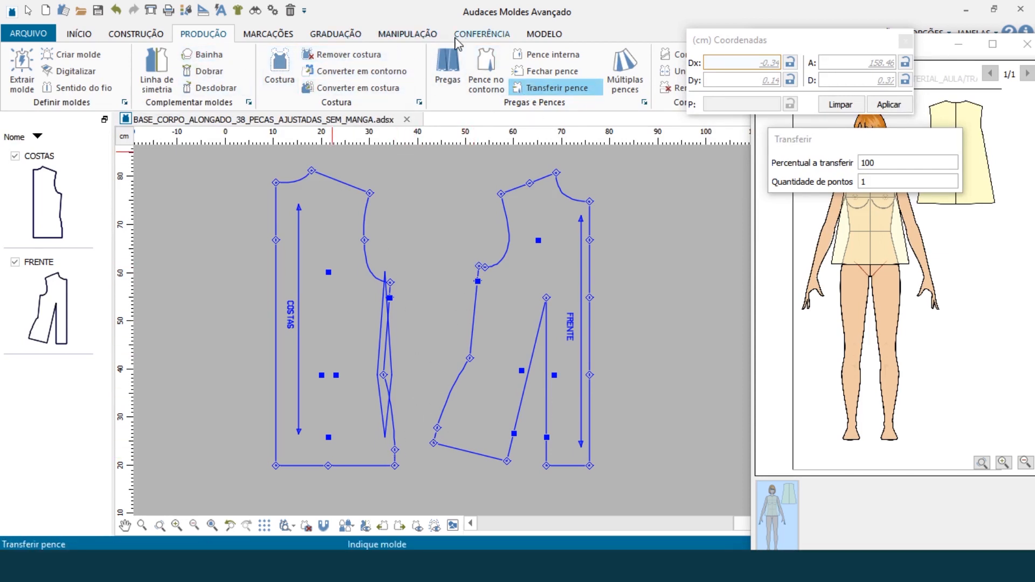
Step: Delete the waist and hip contour points on the side seam of the FRENTE piece
left_click(420, 37)
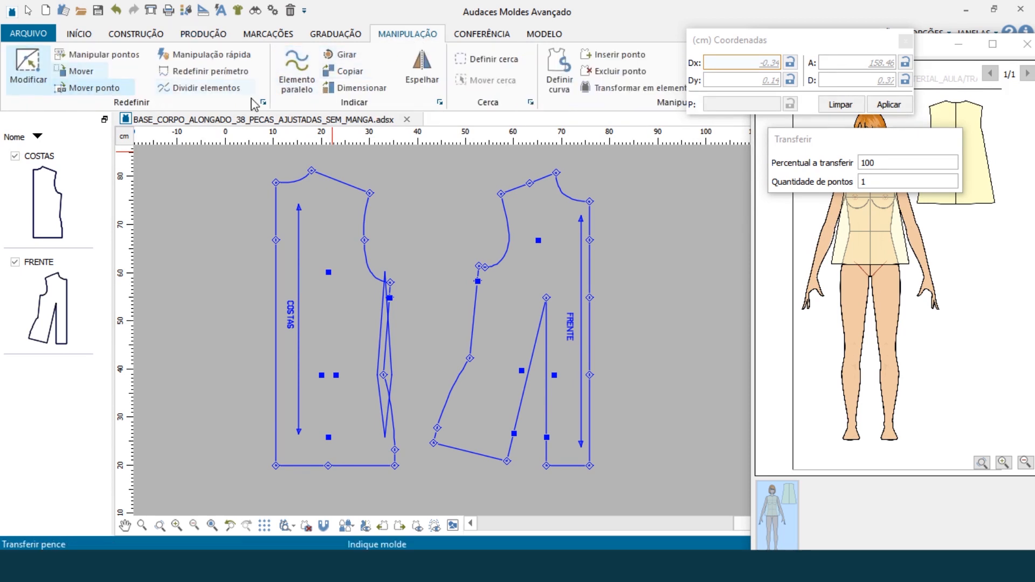
left_click(588, 73)
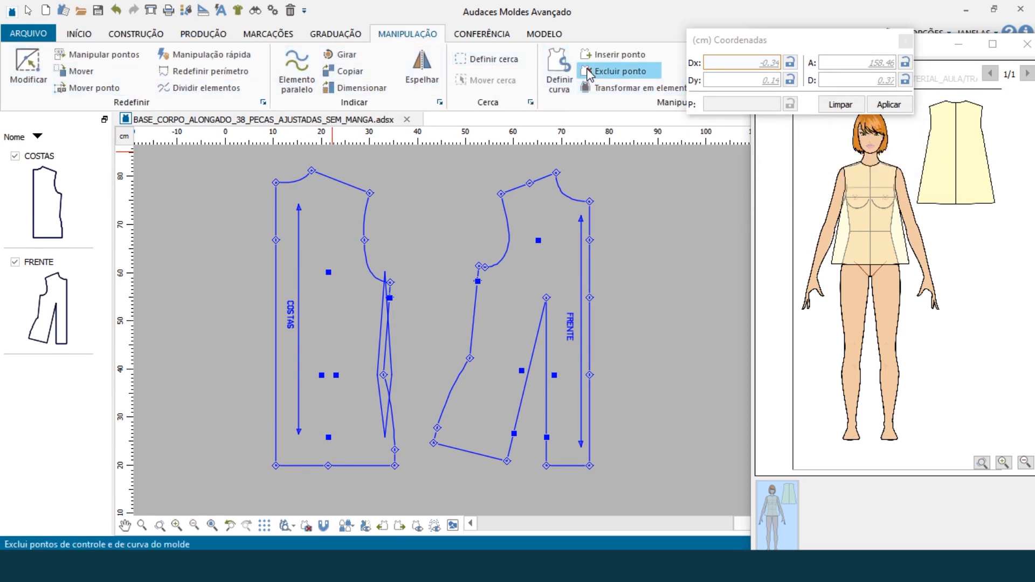
left_click(438, 427)
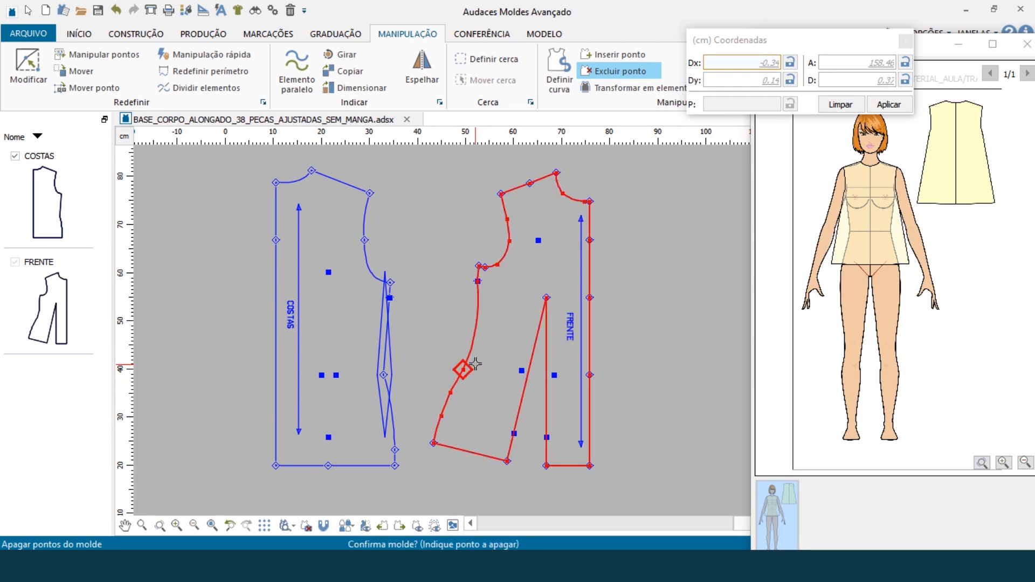
left_click(478, 281)
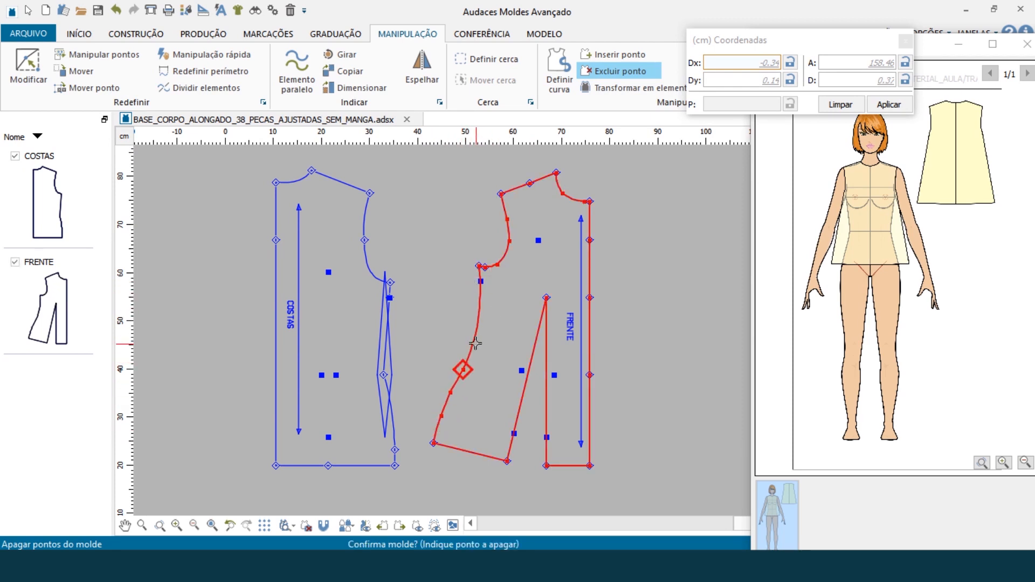
right_click(429, 249)
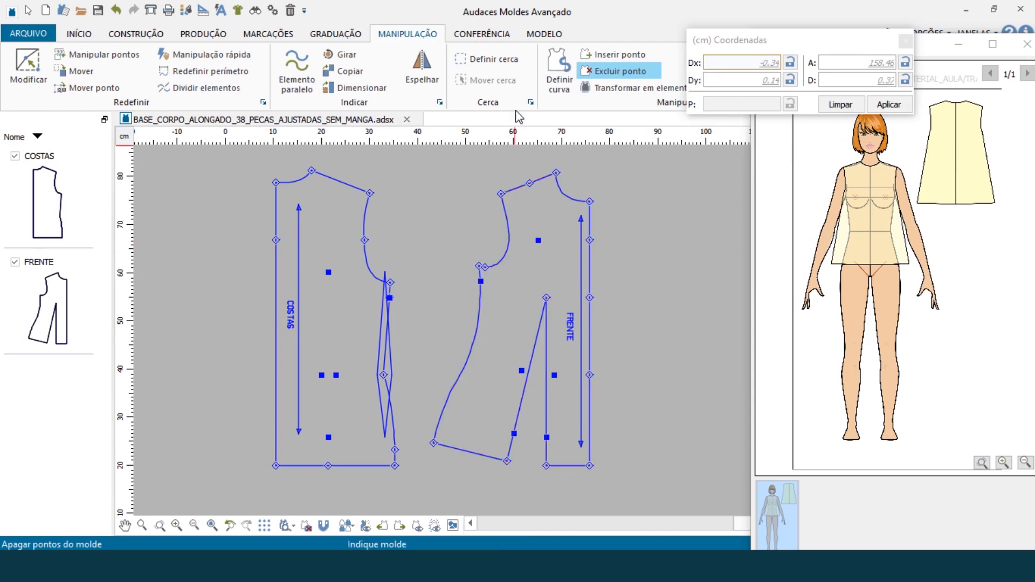
Step: Redefine the FRENTE side seam from the hem corner to the underarm with 2 curve points, making it a straight line
left_click(559, 70)
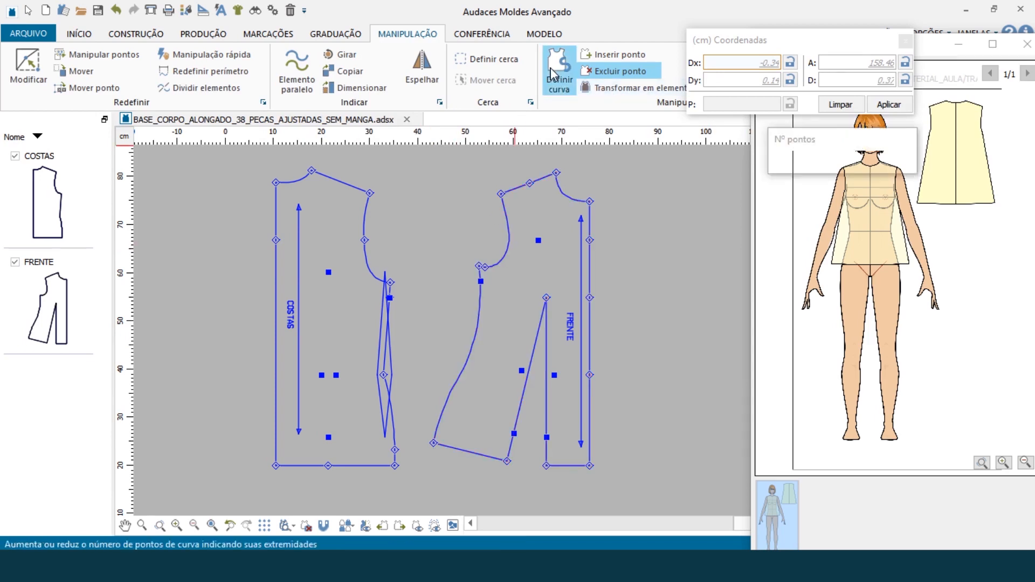
left_click(430, 445)
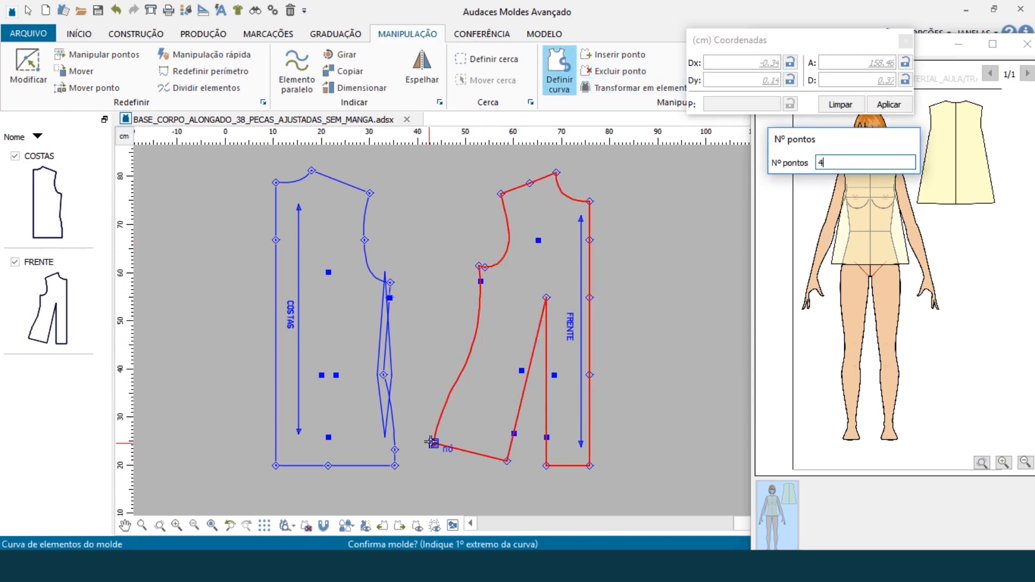
left_click(433, 443)
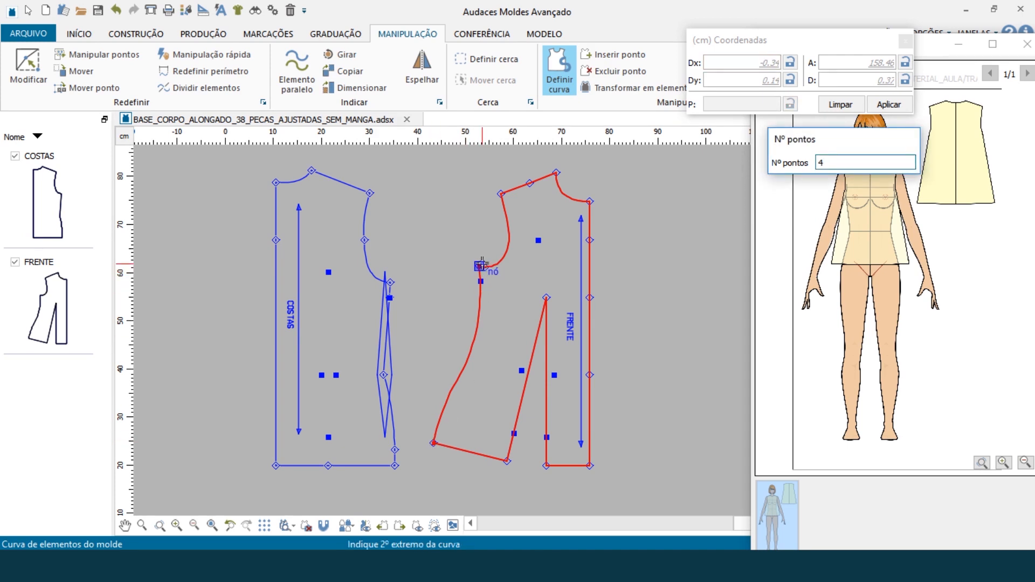
left_click(479, 264)
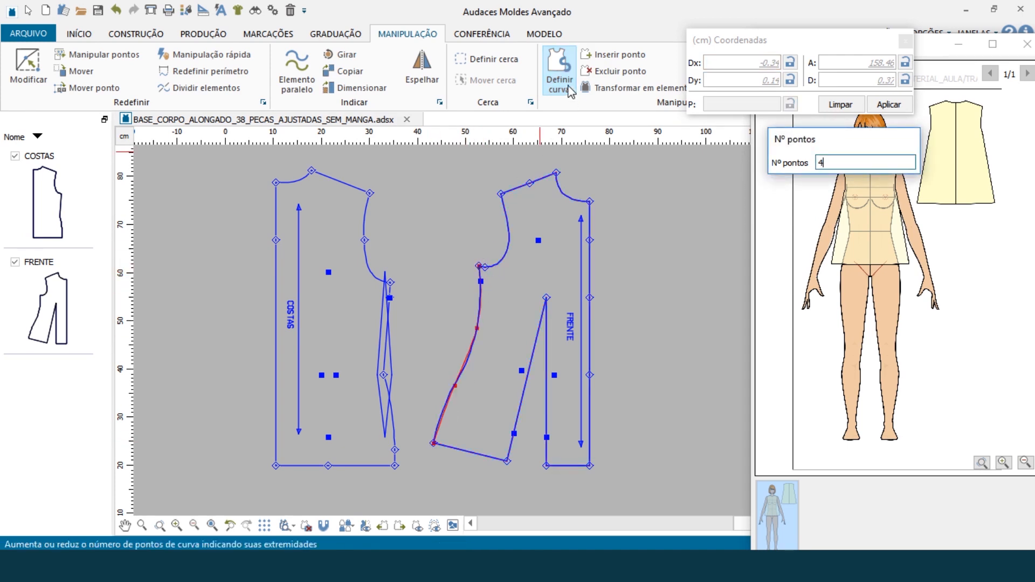
type("2")
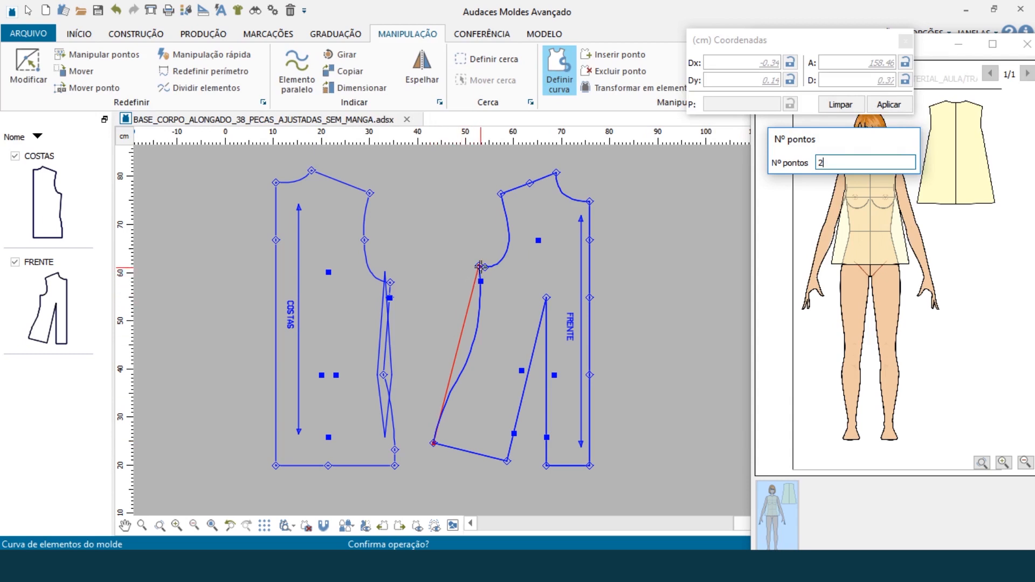
left_click(469, 241)
right_click(471, 233)
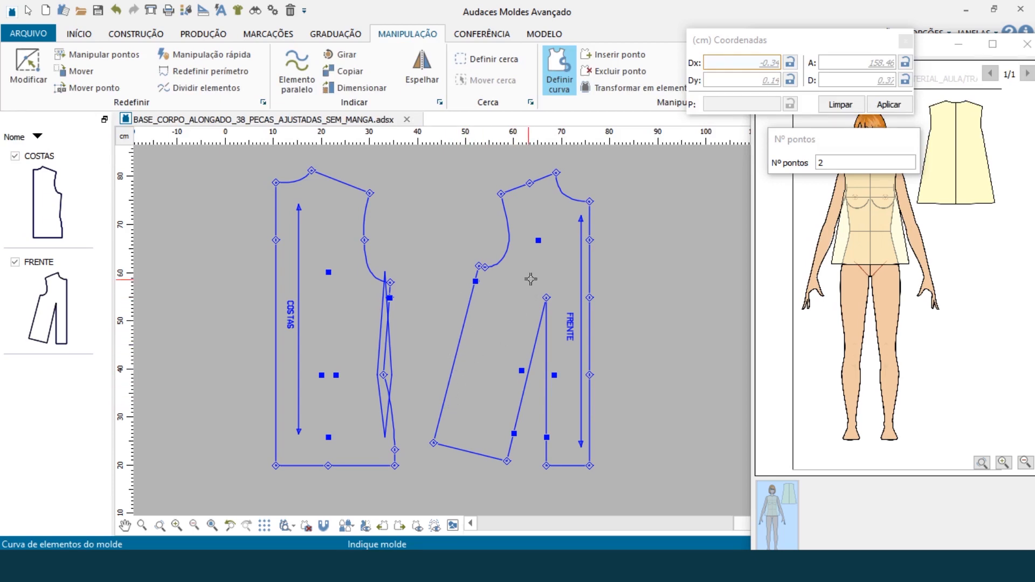
left_click(555, 85)
key("Escape")
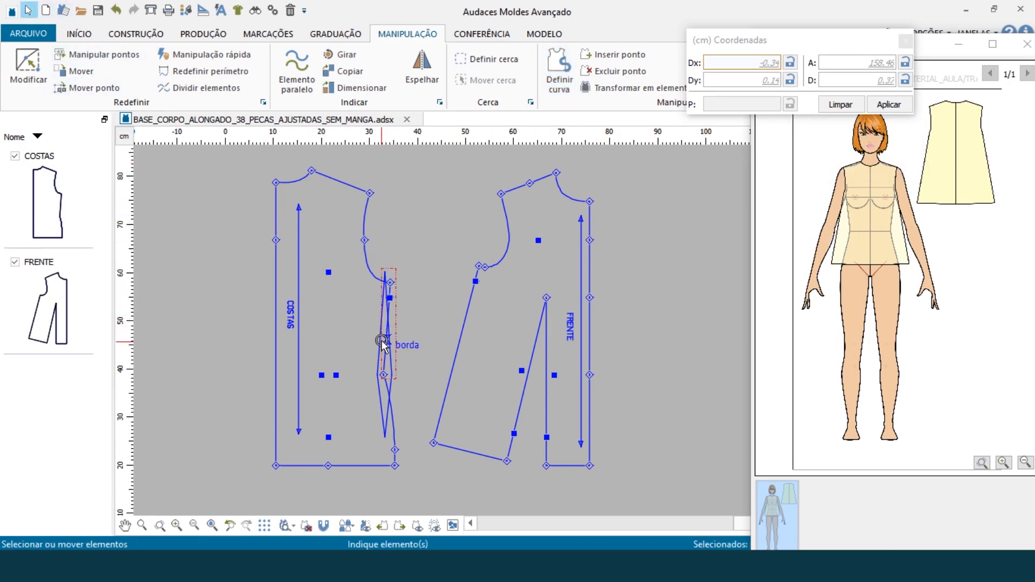
Step: Delete the four lines of the waist dart overlapping the side seam of the COSTAS piece
key("Delete")
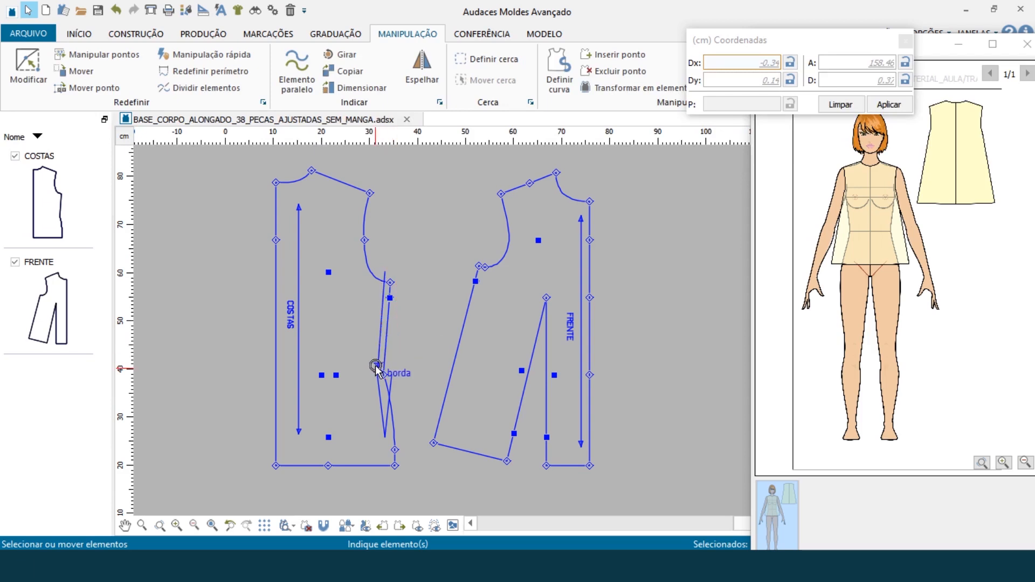
key("Delete")
key("Delete")
key("Delete")
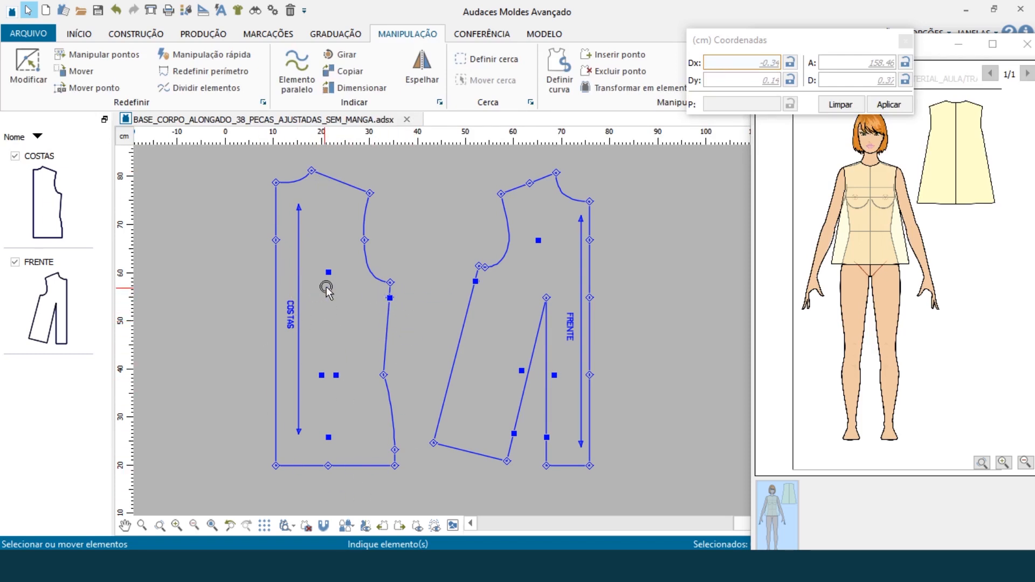
Step: Draw a horizontal line about 30 cm long from the COSTAS side-seam notch to beyond the centre back
left_click(136, 33)
left_click(32, 57)
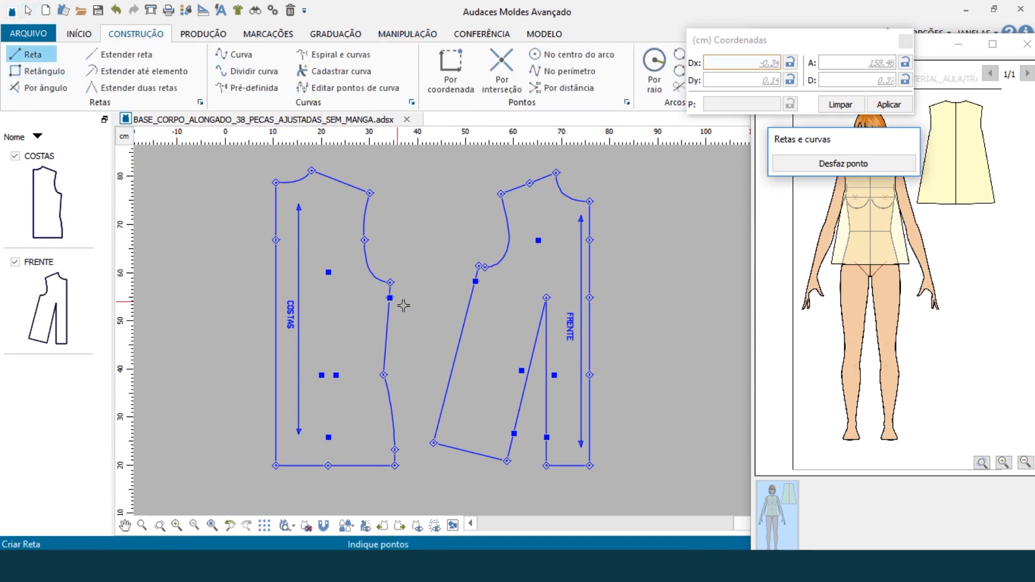
left_click(390, 298)
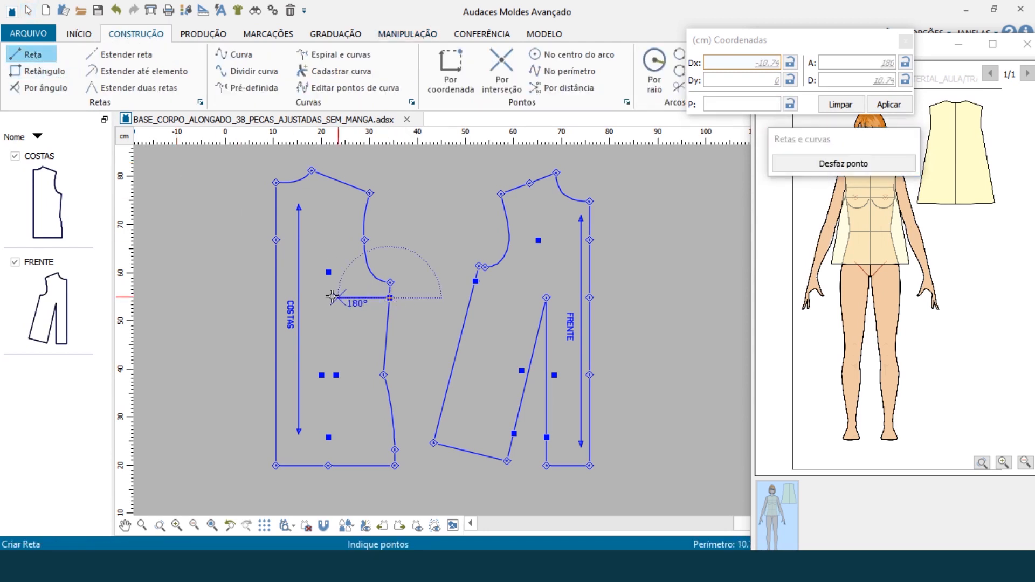
left_click(246, 295)
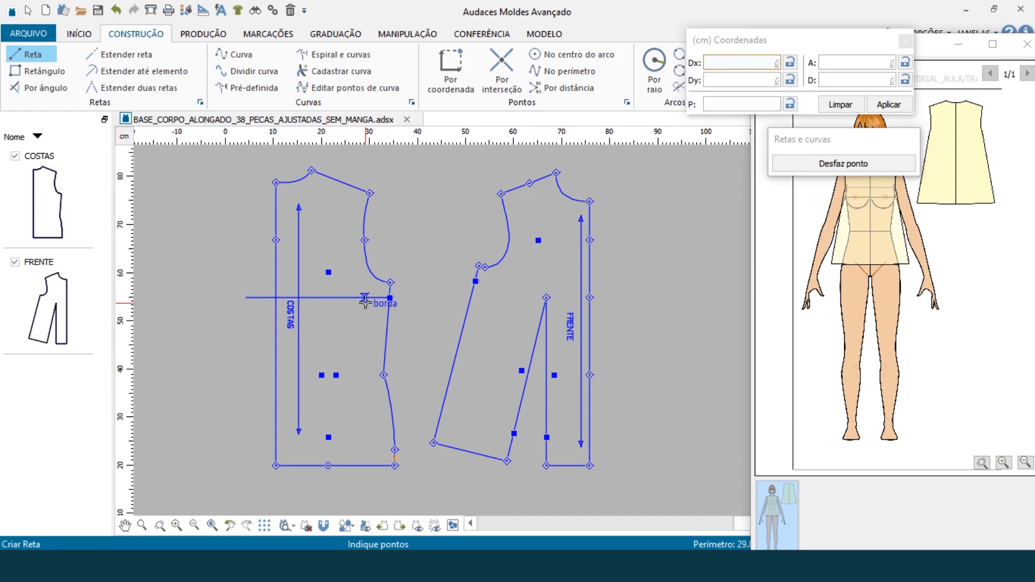
Step: Draw a vertical line from the middle hem point of the COSTAS piece up to the horizontal line, about 35 cm long
left_click(13, 55)
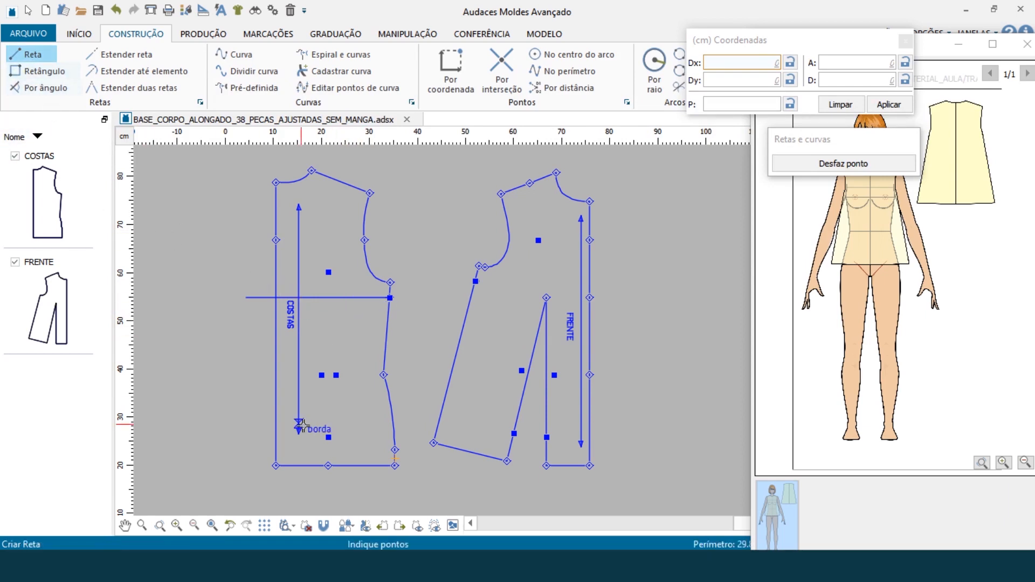
left_click(328, 464)
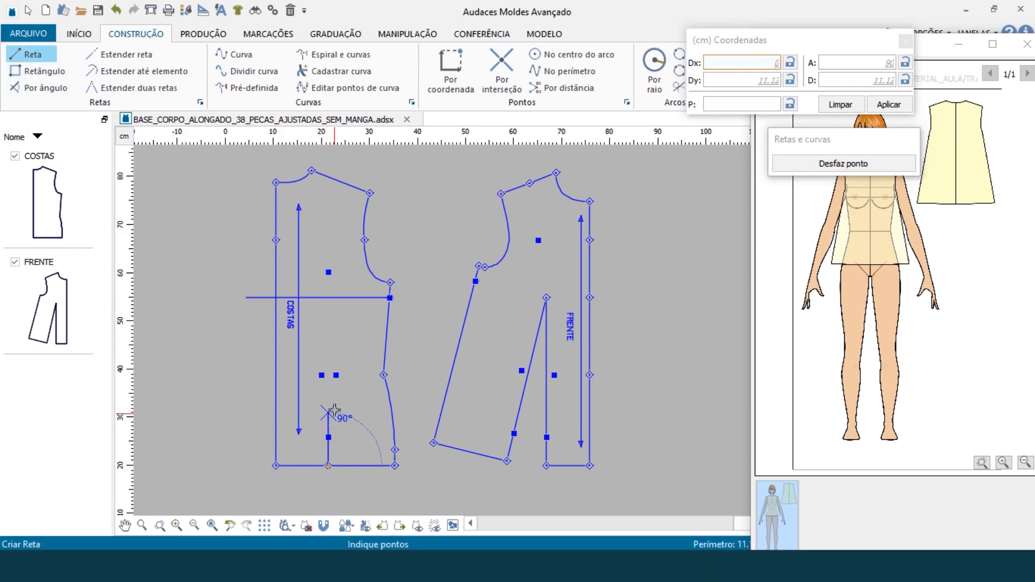
left_click(327, 298)
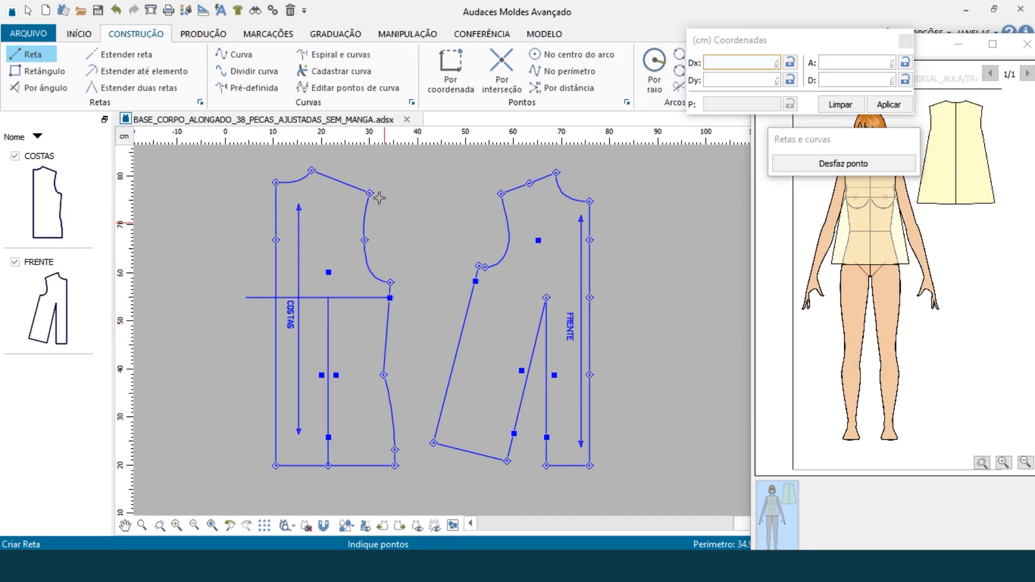
Step: Measure the distance between the two hem corners of the open dart in the FRENTE piece
left_click(469, 34)
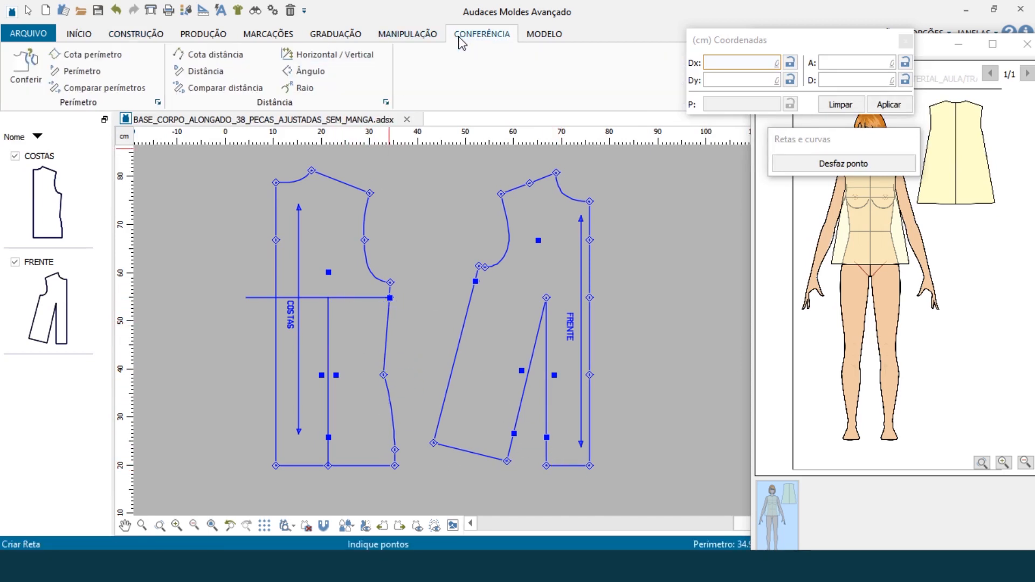
left_click(202, 71)
scroll(538, 485, "up", 4)
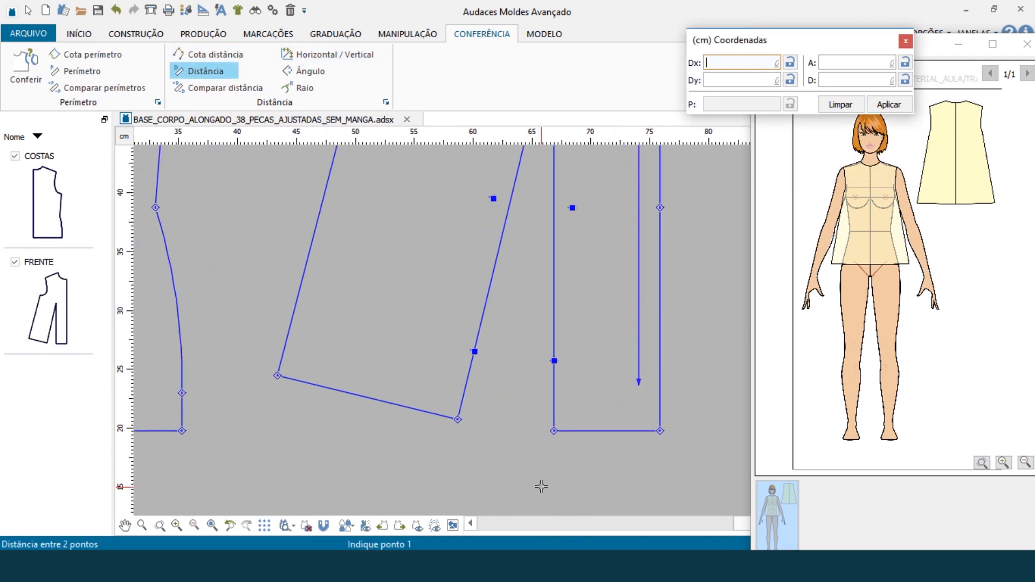
left_click(561, 406)
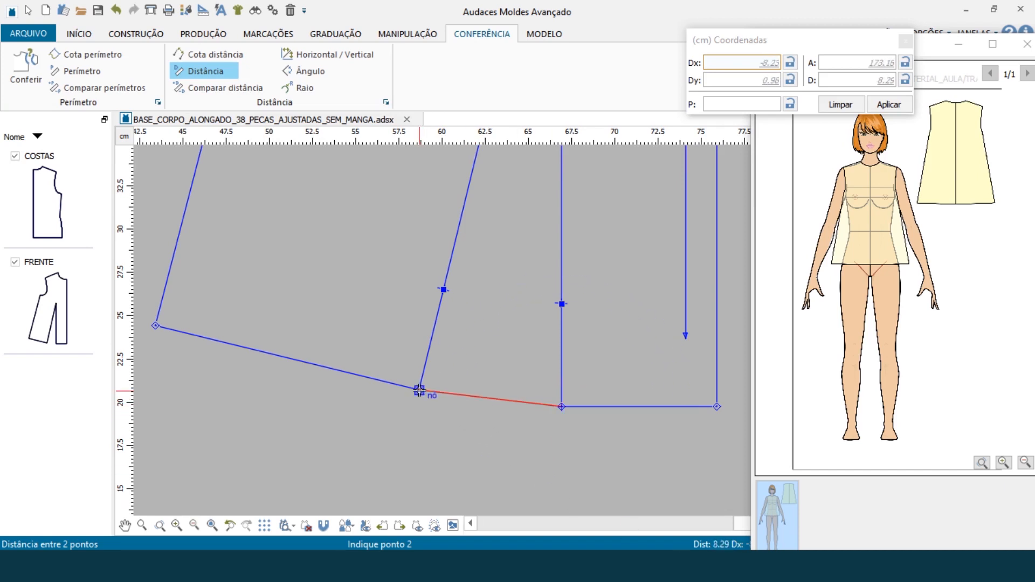
left_click(514, 473)
scroll(700, 507, "down", 1)
scroll(554, 456, "down", 2)
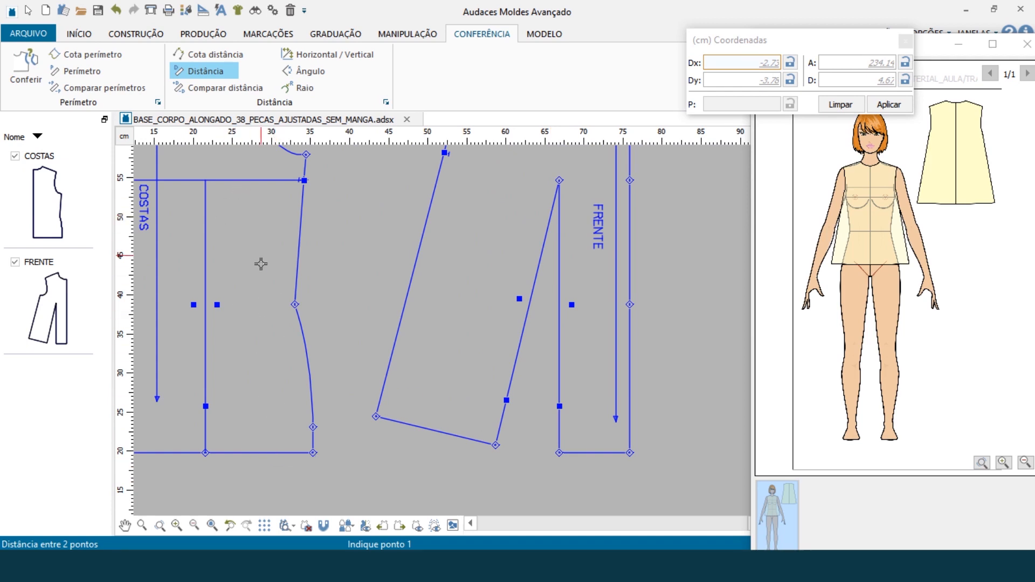
scroll(472, 463, "down", 1)
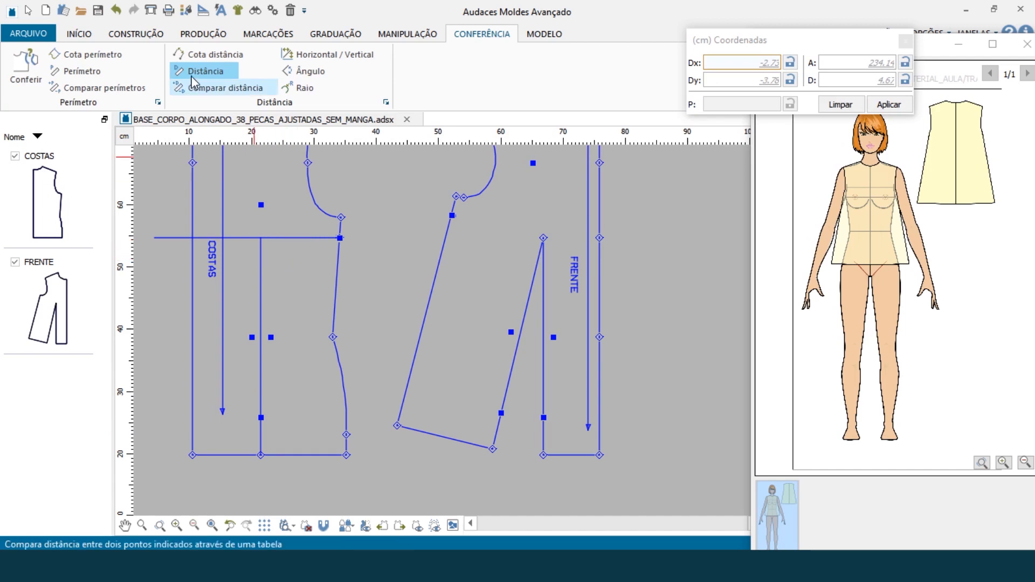
Step: Trim the horizontal line in the COSTAS piece so it ends at the vertical line, using the extend-to-element command
left_click(203, 34)
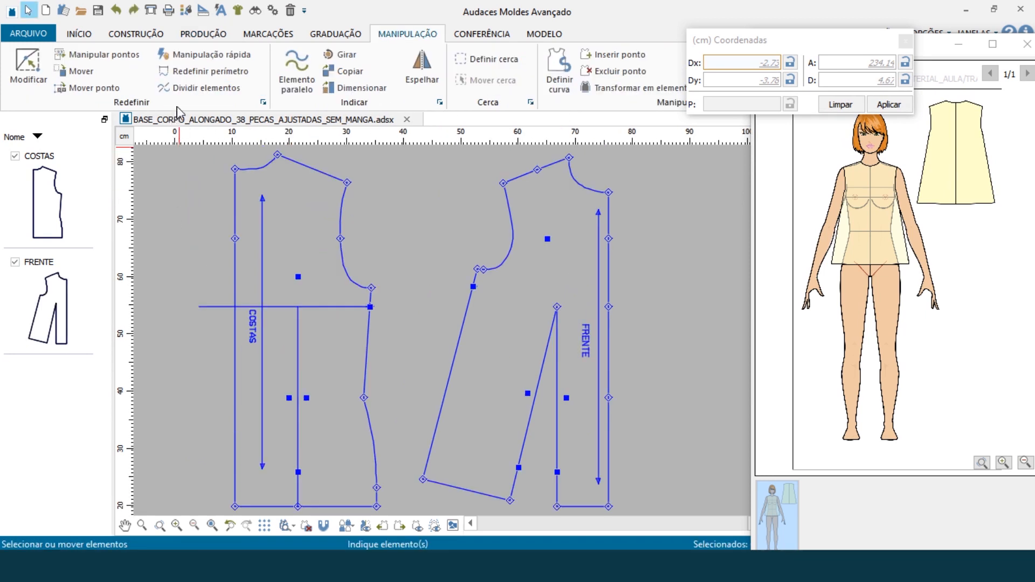
left_click(128, 34)
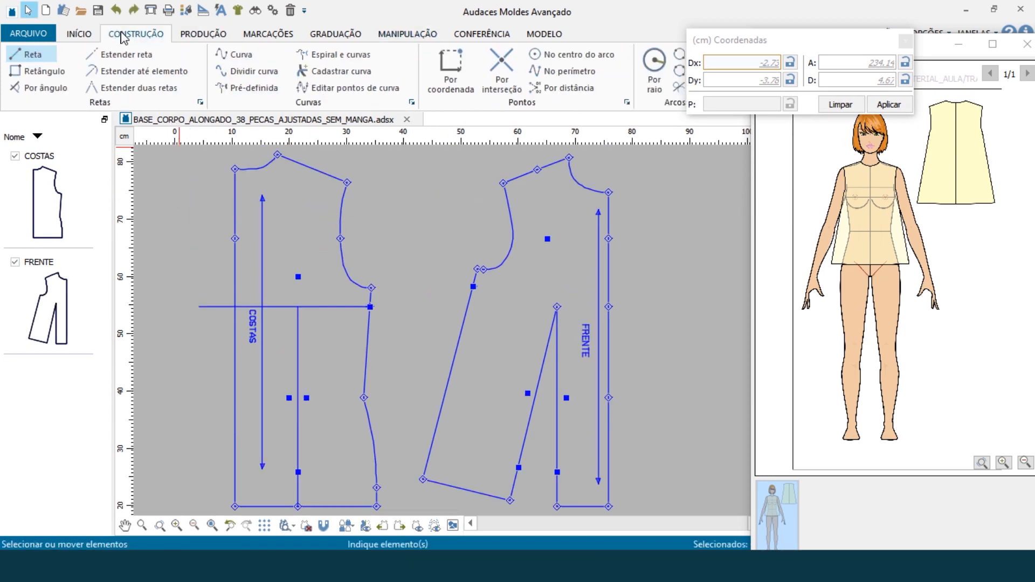
left_click(156, 71)
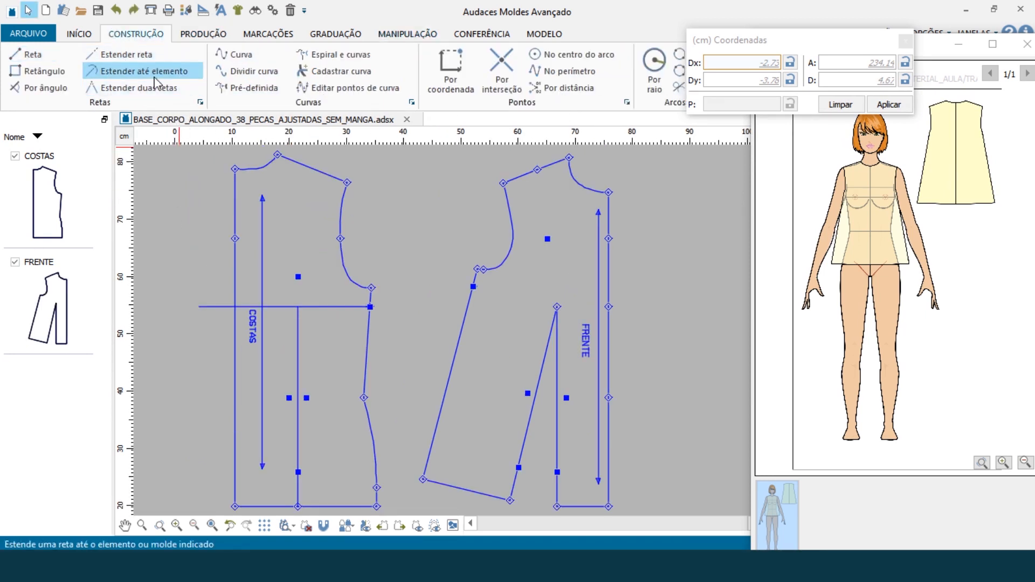
left_click(276, 306)
left_click(298, 315)
left_click(312, 310)
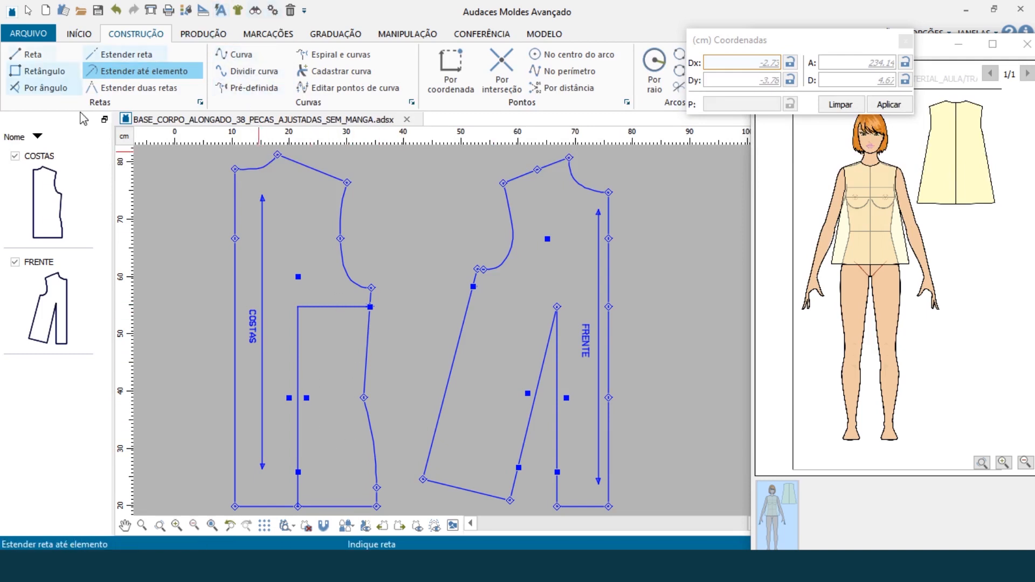
Step: Cut the lower side section out of the COSTAS piece along the horizontal and vertical lines, with automatic contour
left_click(223, 34)
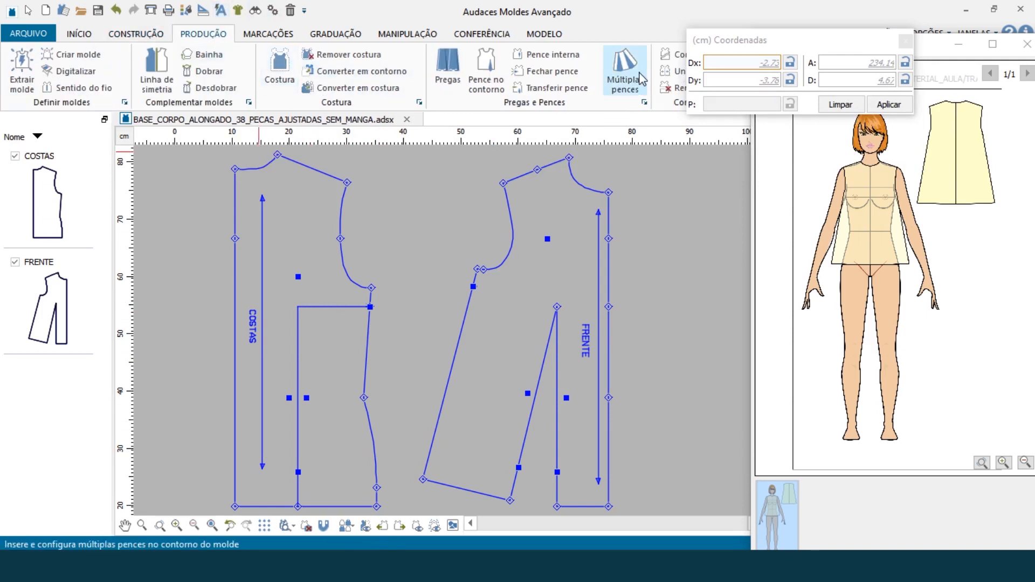
left_click(668, 53)
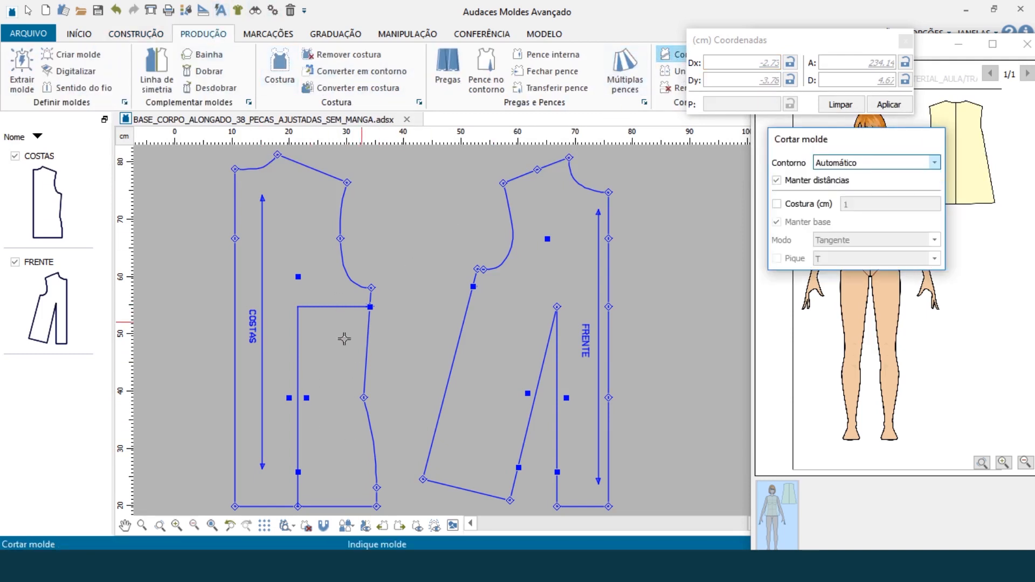
left_click(355, 283)
left_click(326, 306)
left_click(298, 352)
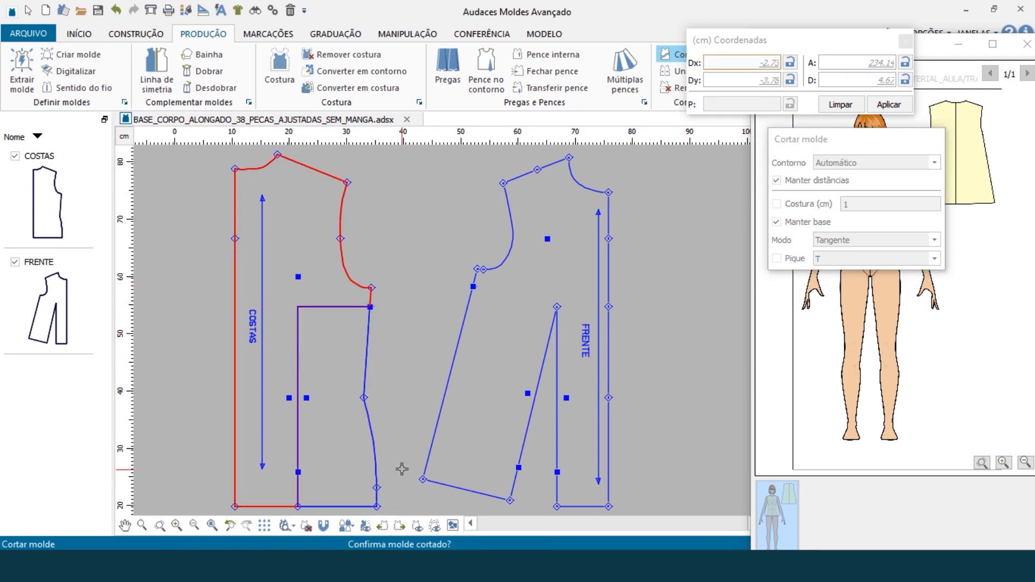
right_click(390, 443)
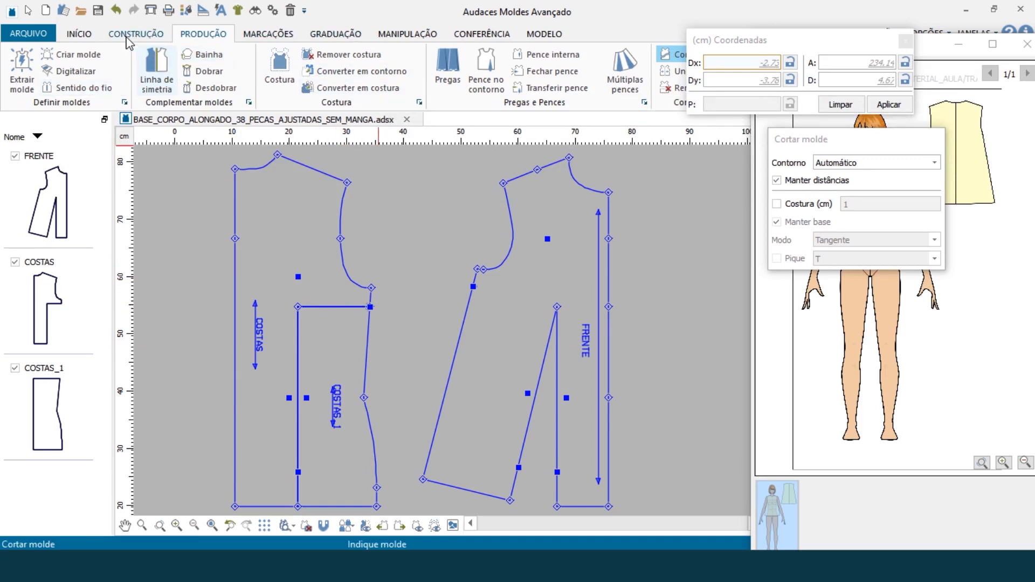
left_click(394, 35)
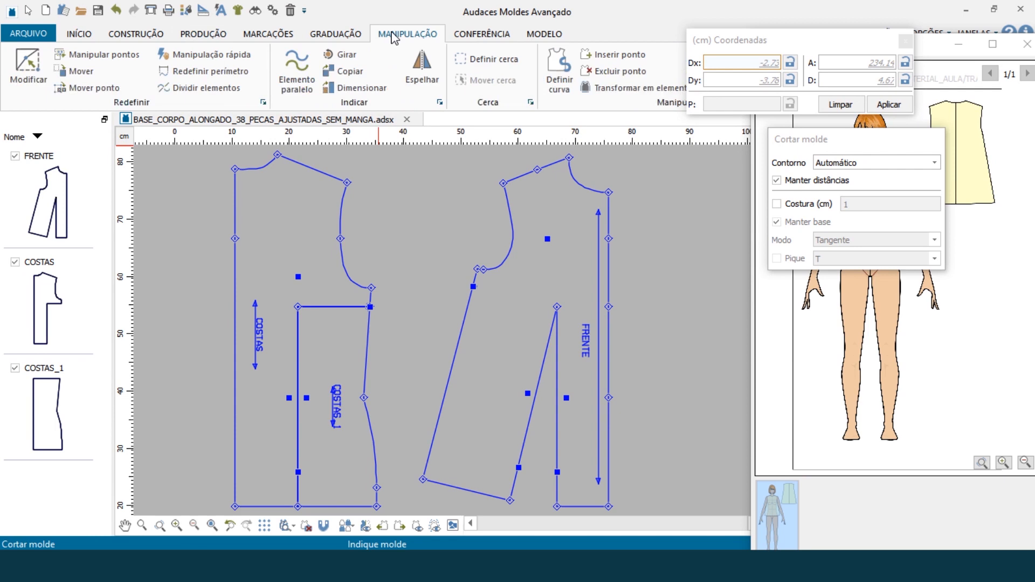
left_click(340, 55)
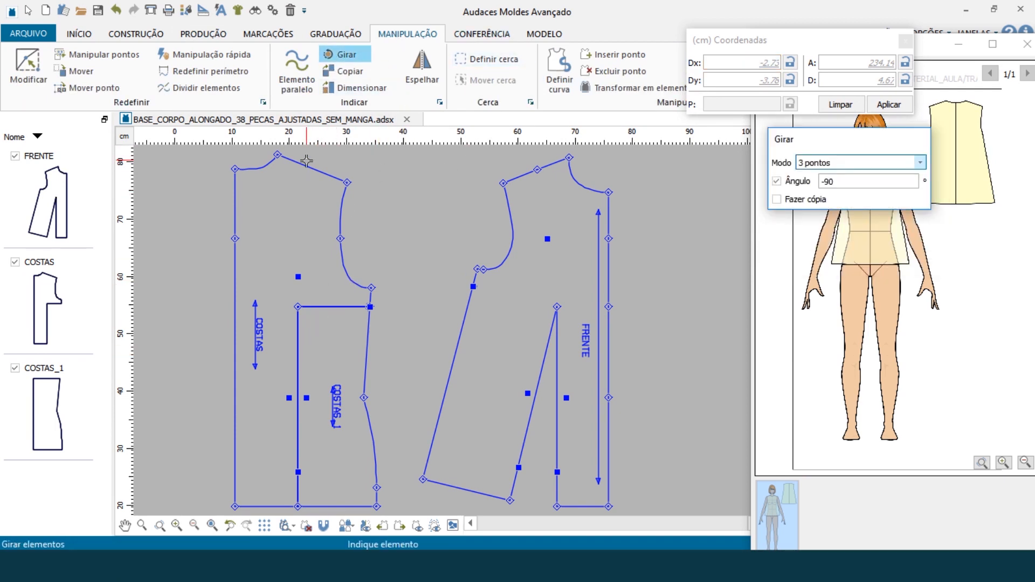
scroll(305, 164, "down", 1)
left_click(333, 277)
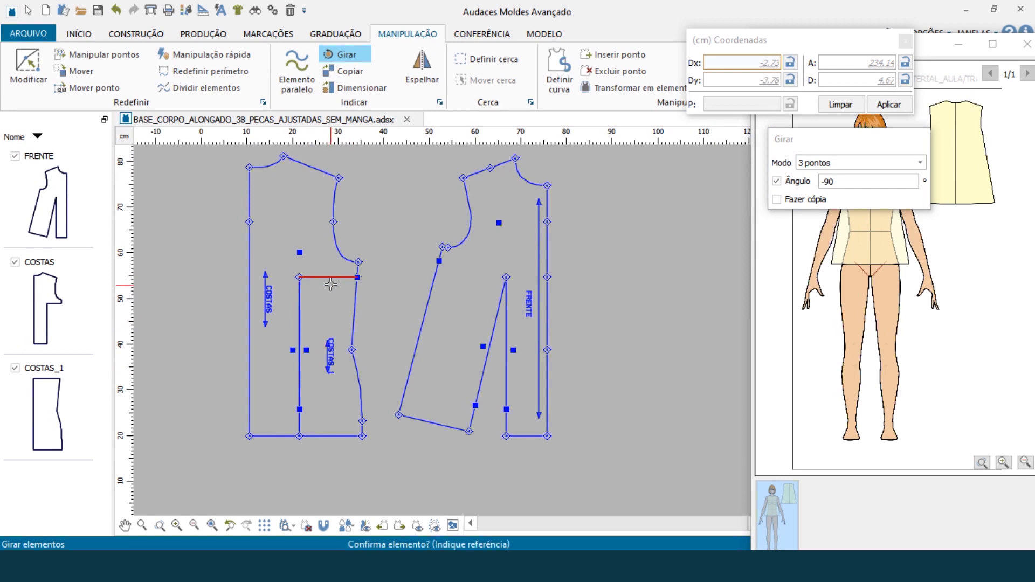
Step: Delete the leftover horizontal and vertical construction lines along the cut in the COSTAS piece
left_click(28, 10)
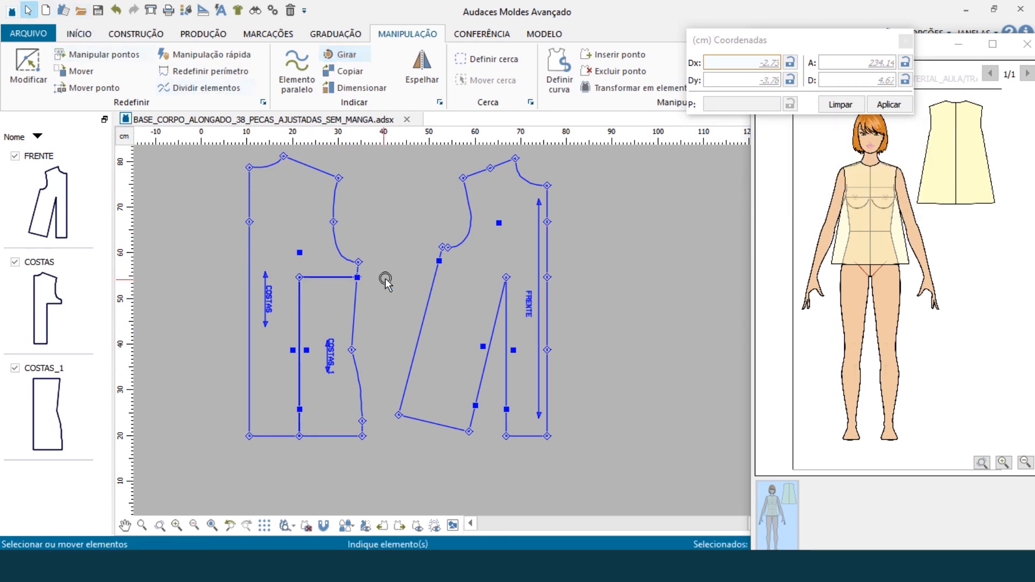
left_click_drag(377, 266, 249, 344)
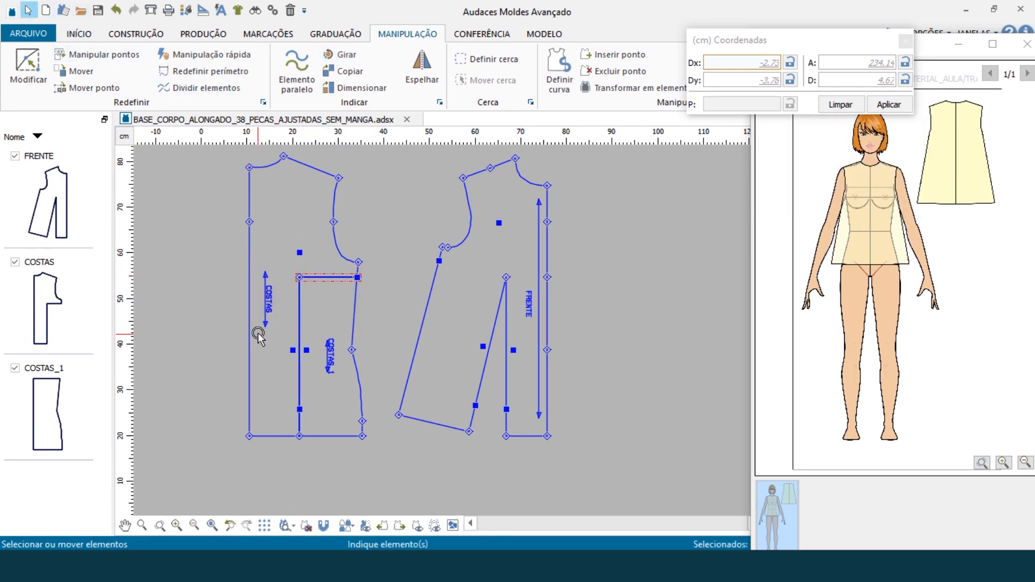
left_click_drag(322, 476, 263, 231)
left_click(278, 288)
left_click_drag(312, 470, 264, 234)
Step: Rotate COSTAS_1 without a fixed angle about the midpoint of its upper edge, moving its inner hem corner 8.29 cm away from the COSTAS hem corner
left_click(342, 55)
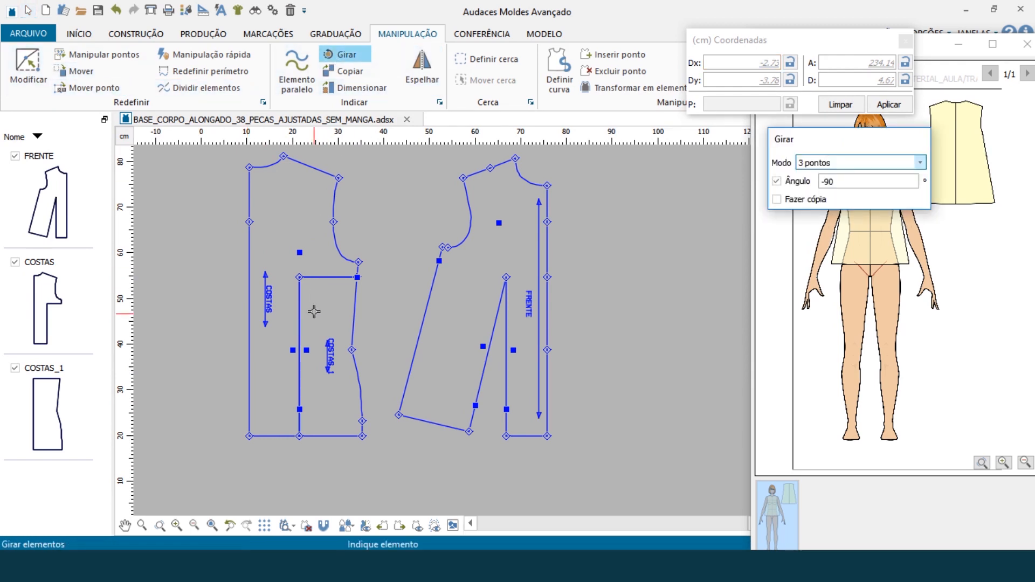
left_click(327, 277)
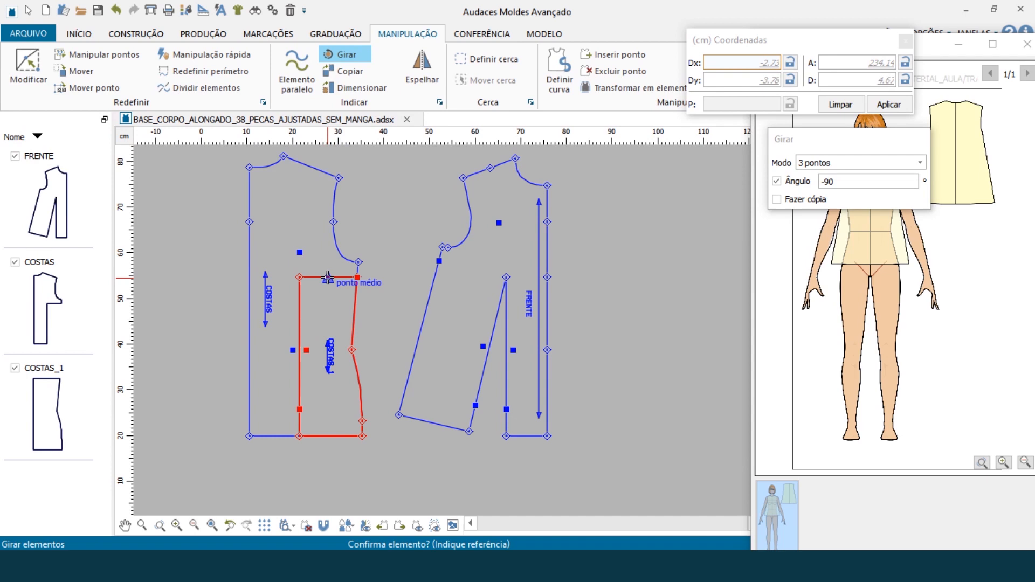
left_click(776, 182)
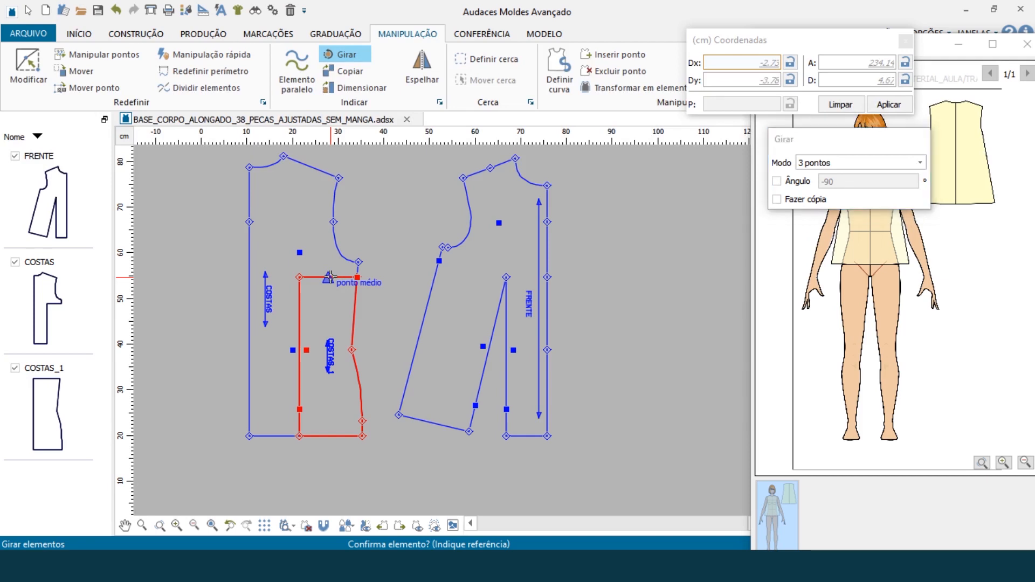
left_click(328, 277)
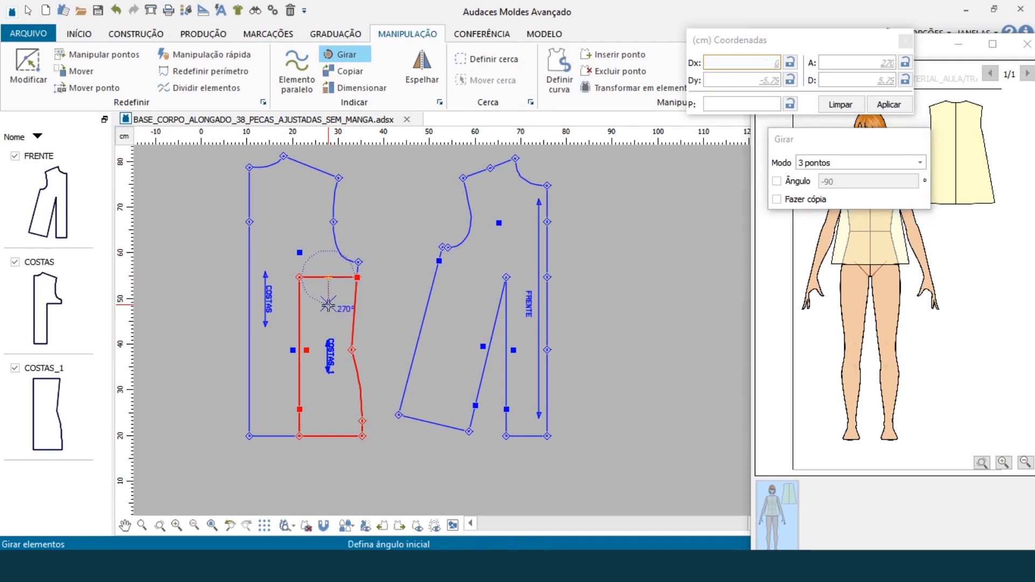
left_click(299, 437)
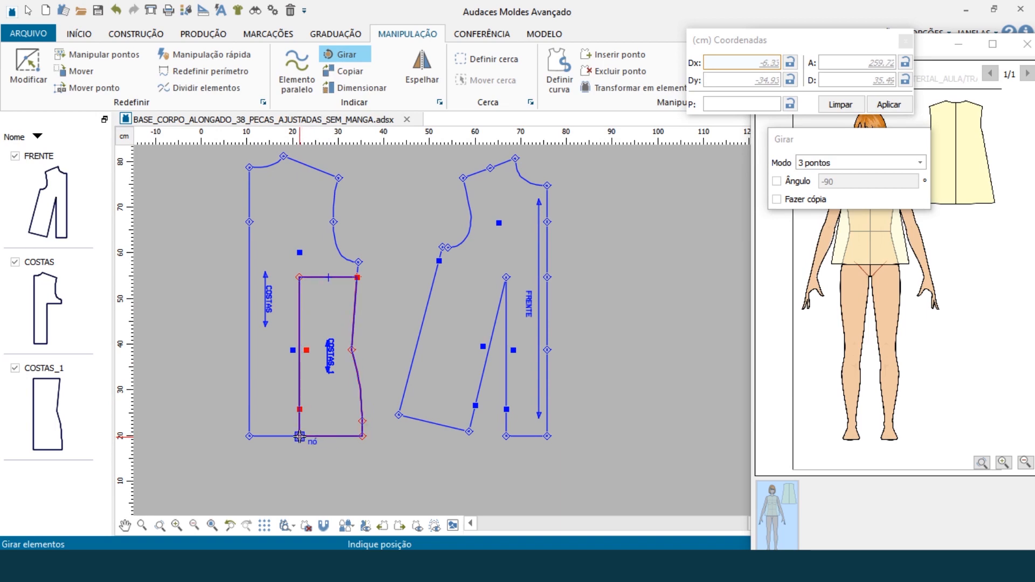
scroll(299, 439, "up", 6)
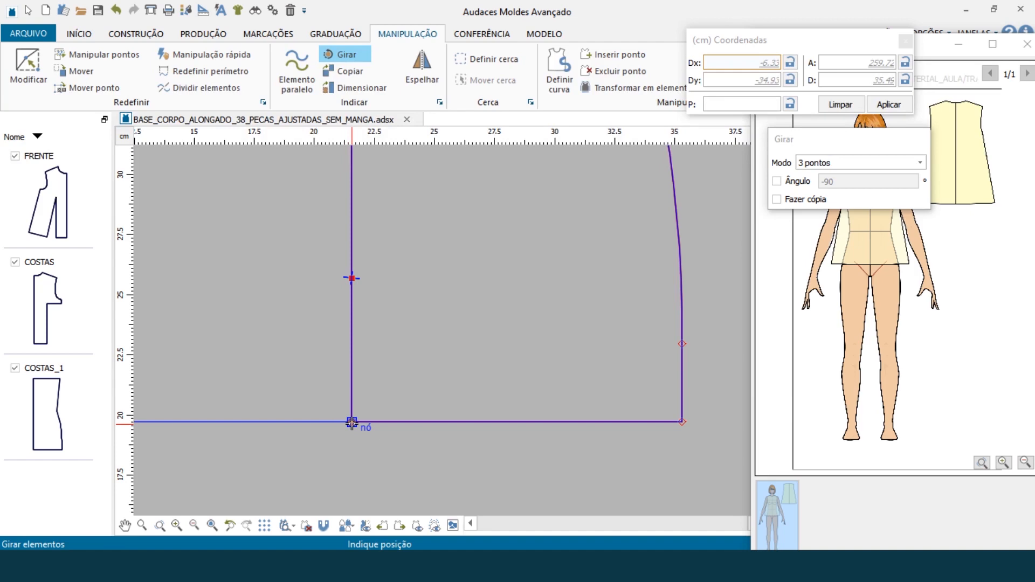
left_click(842, 82)
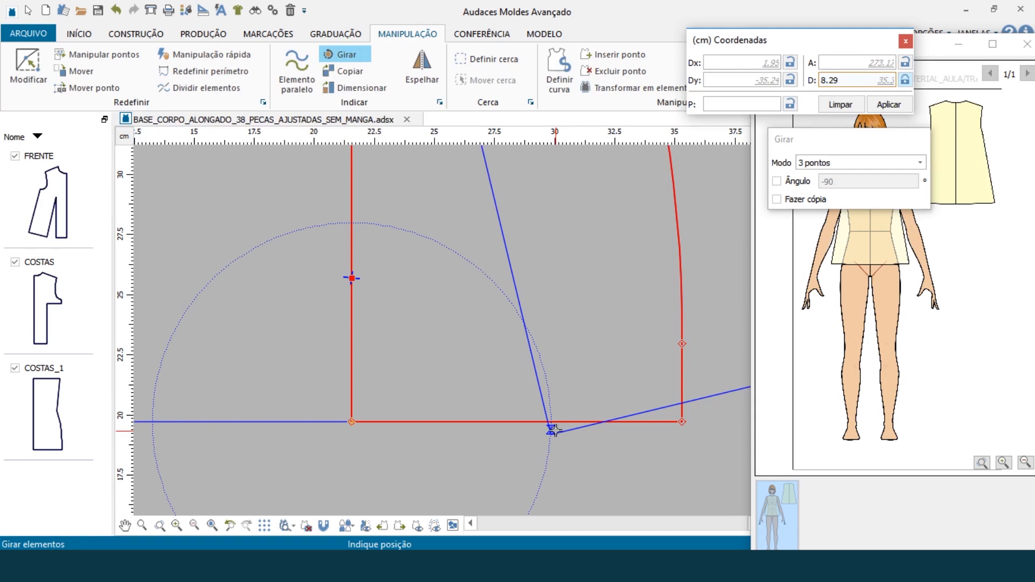
left_click(553, 430)
scroll(549, 430, "down", 5)
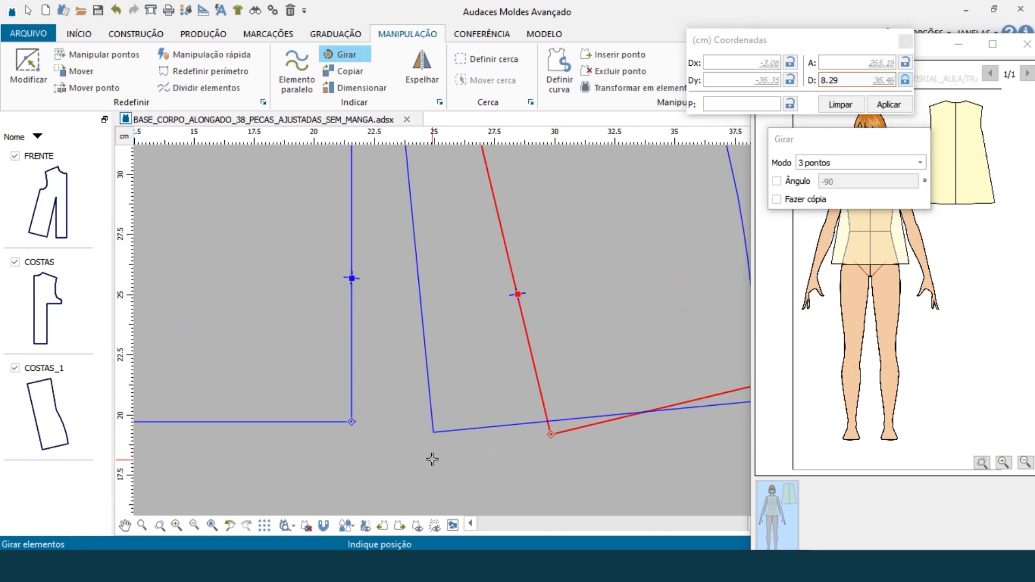
scroll(409, 469, "down", 3)
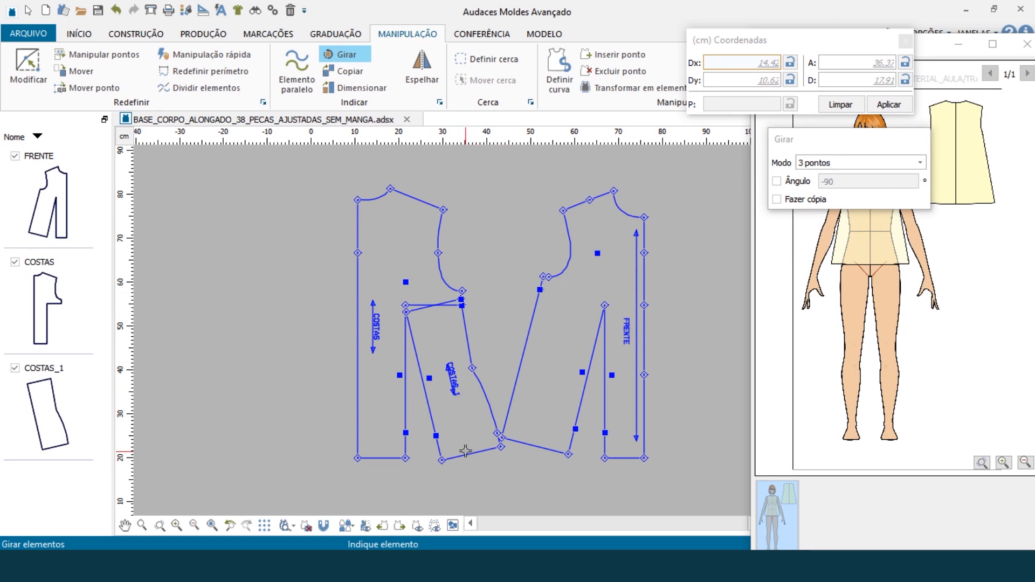
Step: Measure the distance between the side-seam notch of the rotated COSTAS_1 piece and the matching notch of COSTAS
scroll(462, 288, "up", 6)
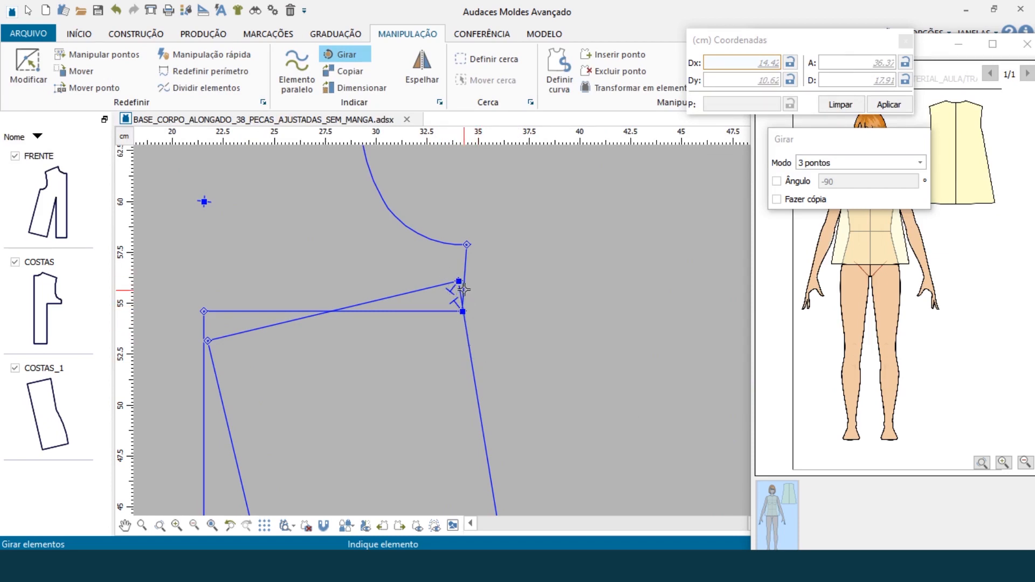
left_click(474, 34)
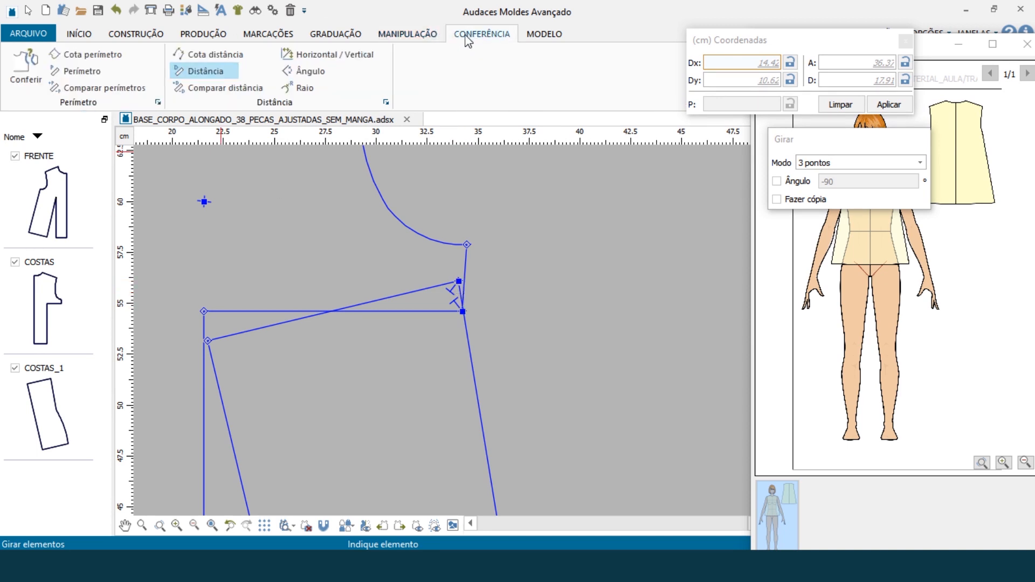
left_click(206, 71)
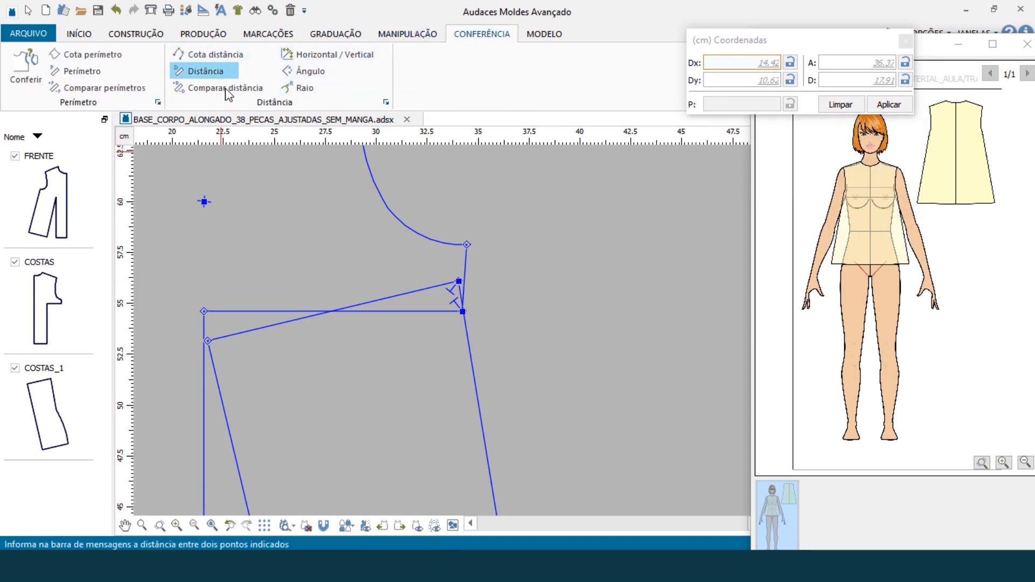
left_click(459, 281)
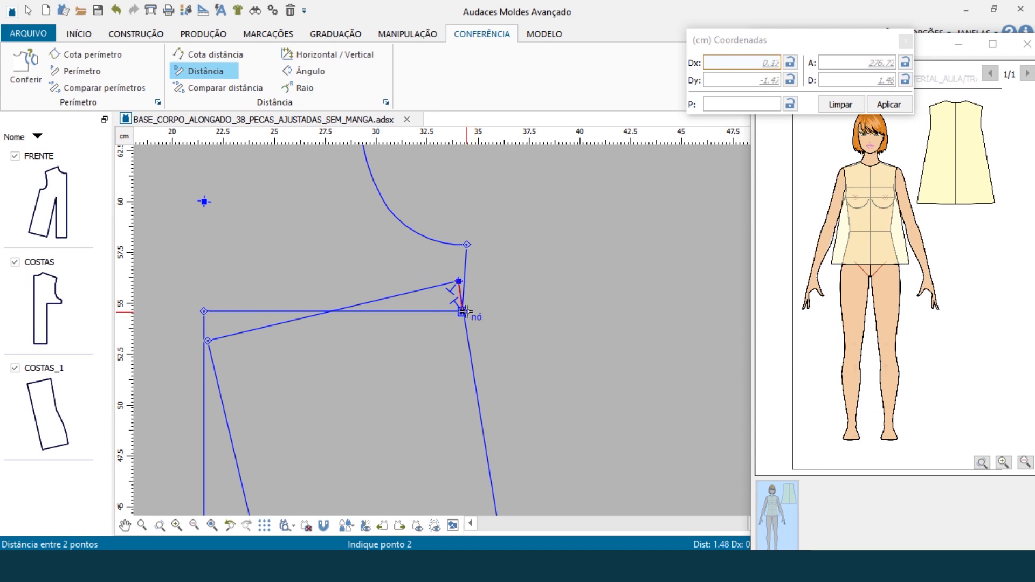
left_click(525, 300)
scroll(332, 210, "down", 3)
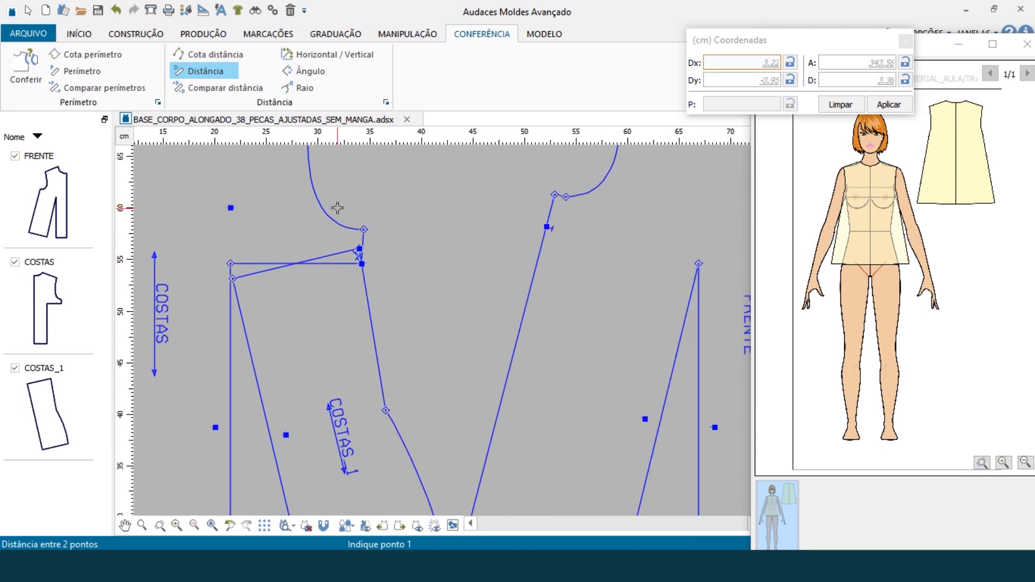
scroll(459, 205, "down", 1)
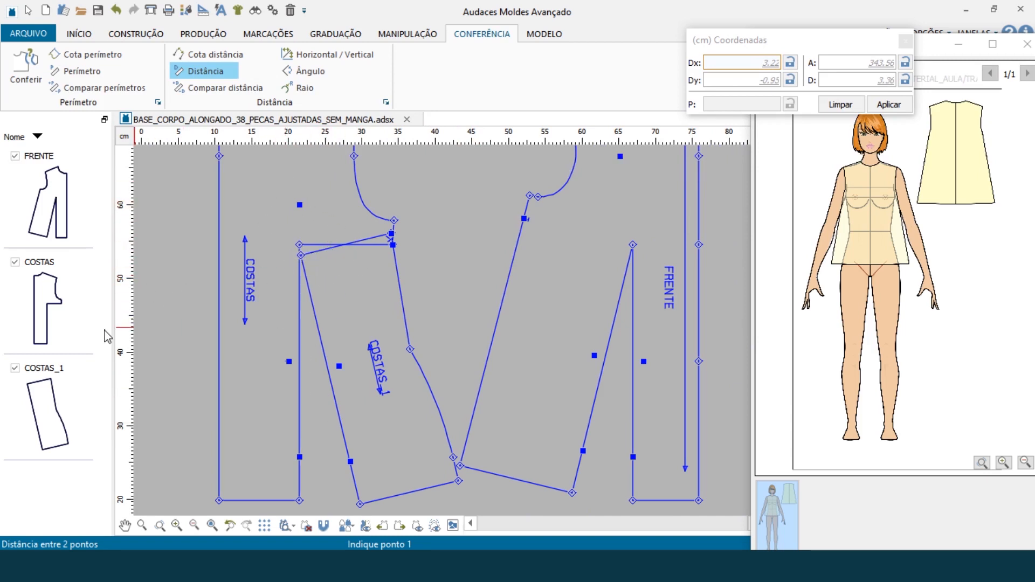
scroll(318, 351, "down", 1)
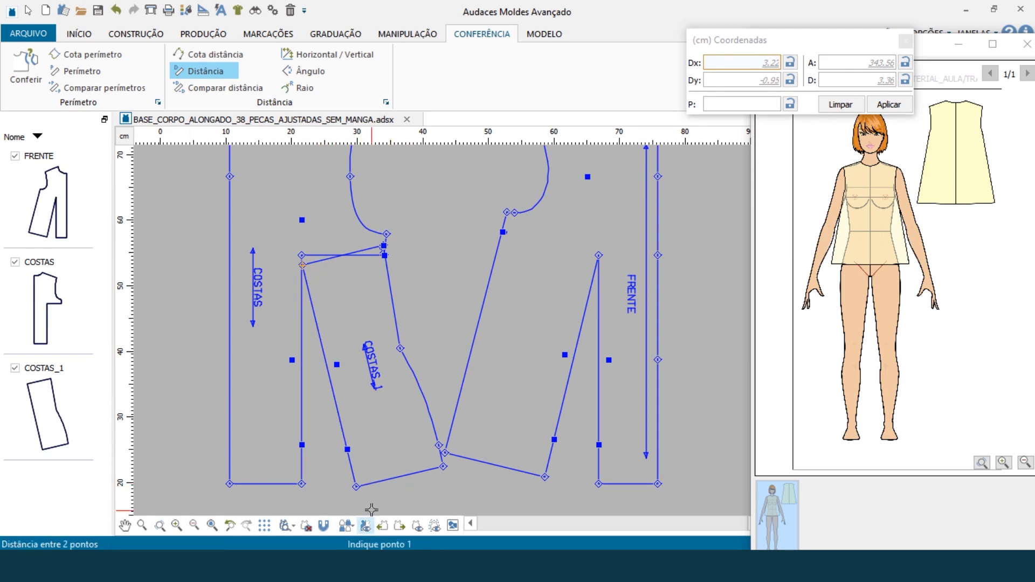
scroll(227, 498, "down", 1)
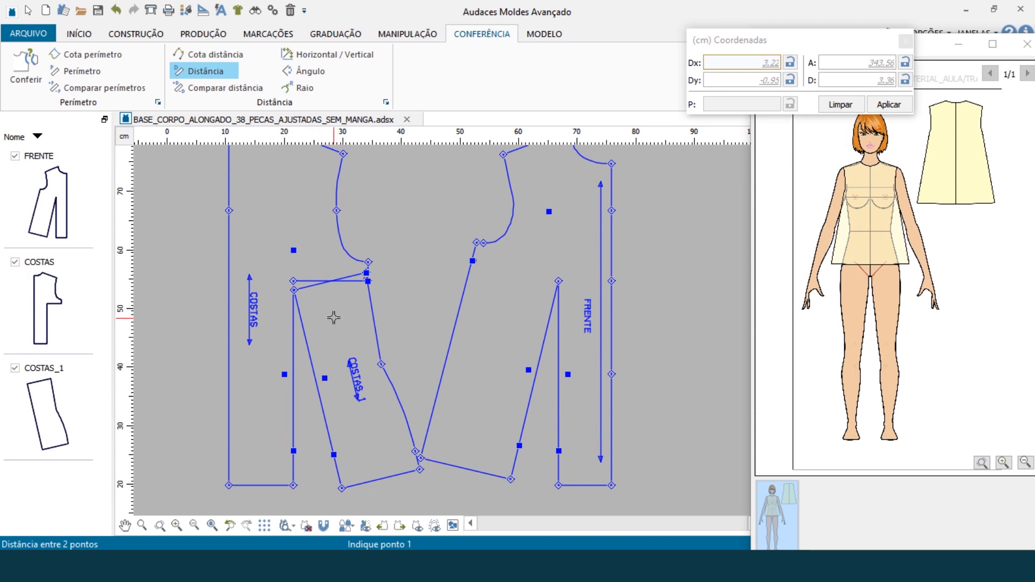
Step: Insert a control point on the slanted upper edge of COSTAS_1, near its inner corner, keeping distances in the pieces
scroll(326, 289, "up", 3)
scroll(332, 298, "up", 3)
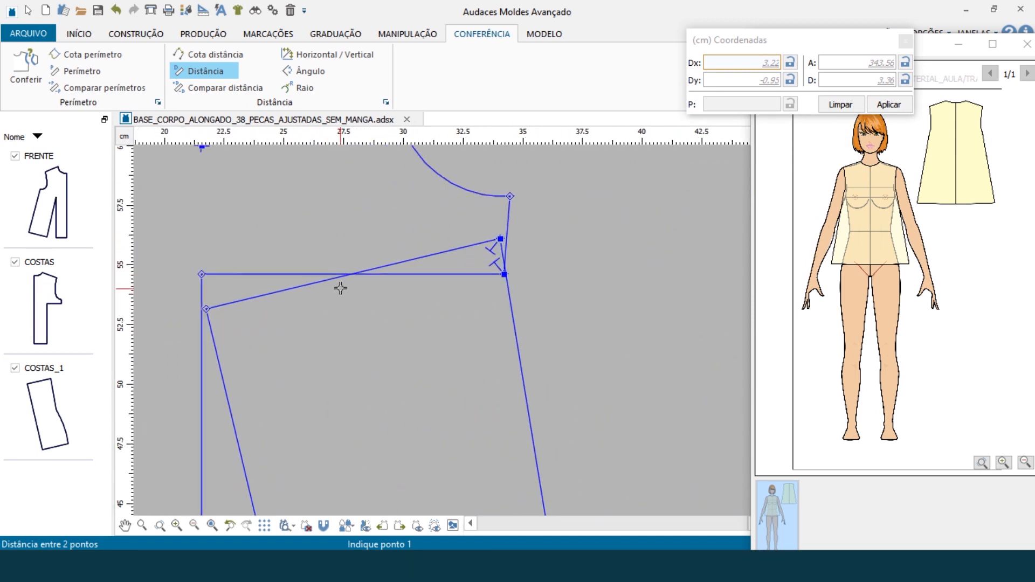
left_click(407, 34)
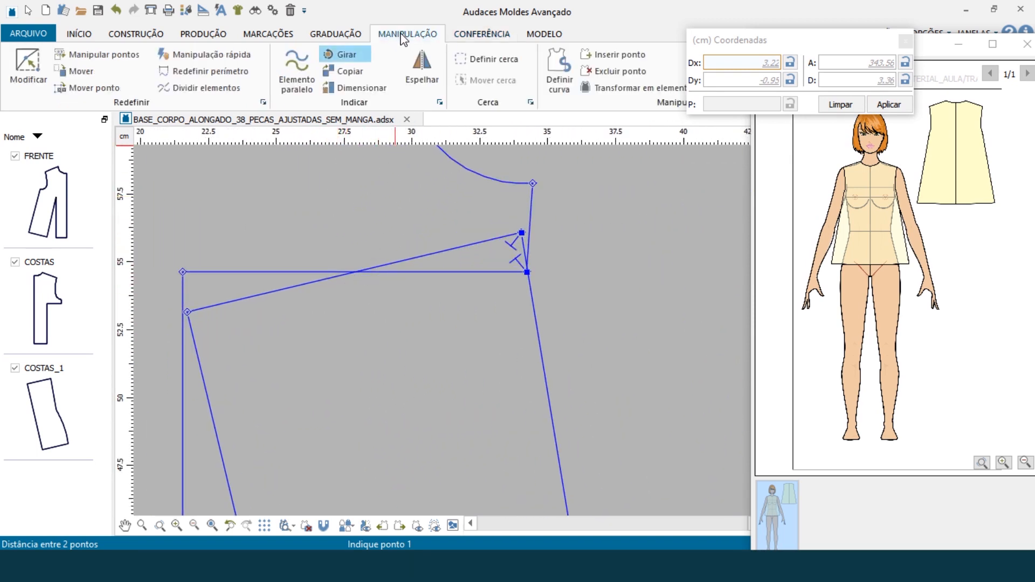
left_click(27, 68)
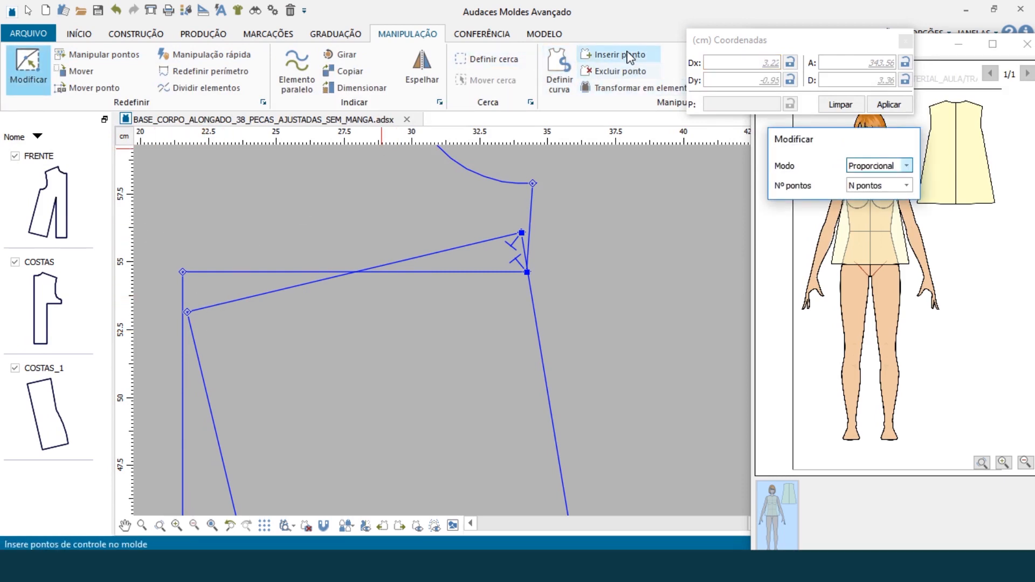
left_click(594, 54)
left_click(246, 300)
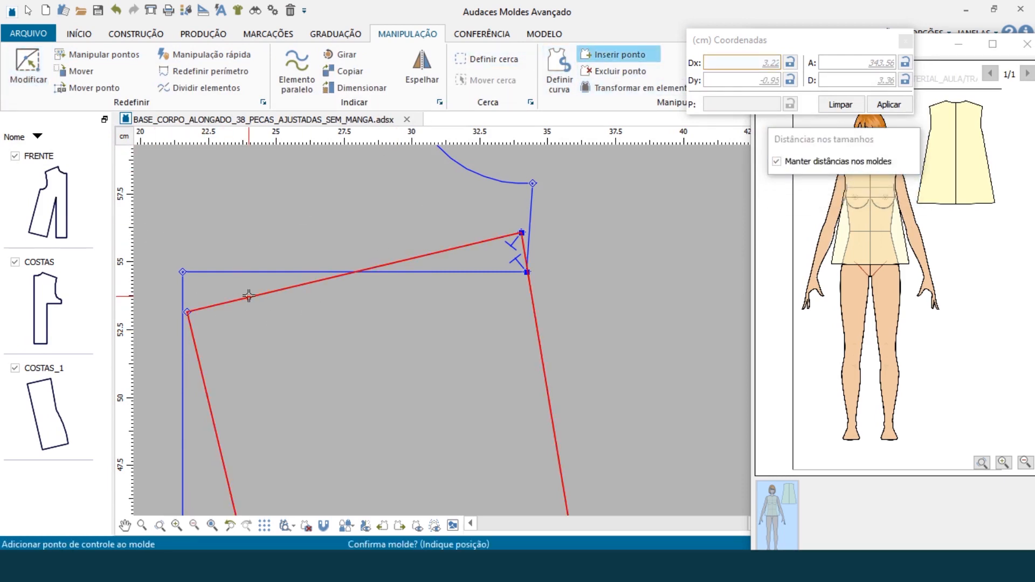
left_click(245, 297)
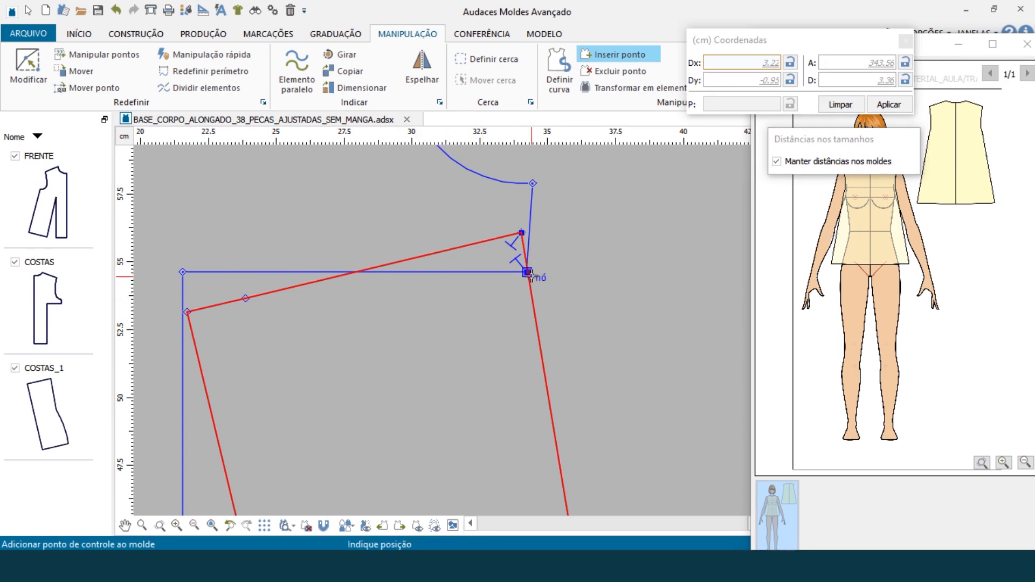
Step: Insert a control point on the COSTAS_1 side seam, level with the COSTAS notch
scroll(527, 273, "up", 2)
scroll(531, 275, "up", 1)
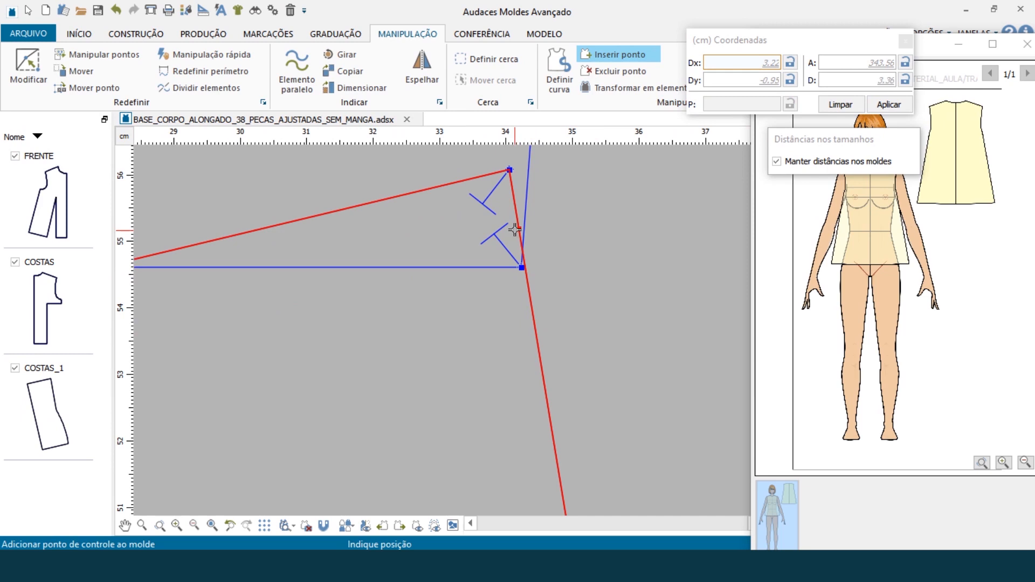
left_click(527, 268)
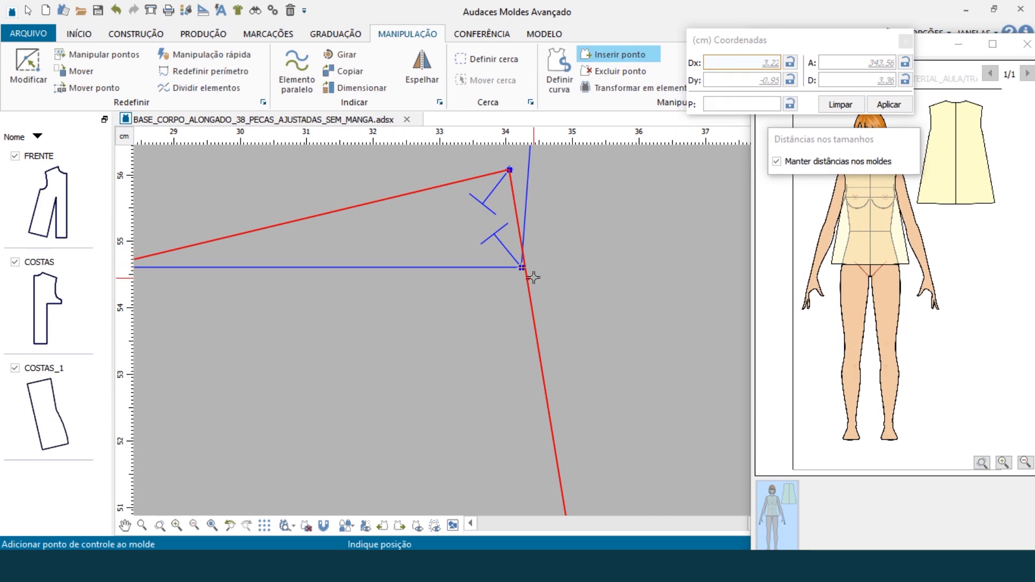
scroll(522, 266, "up", 3)
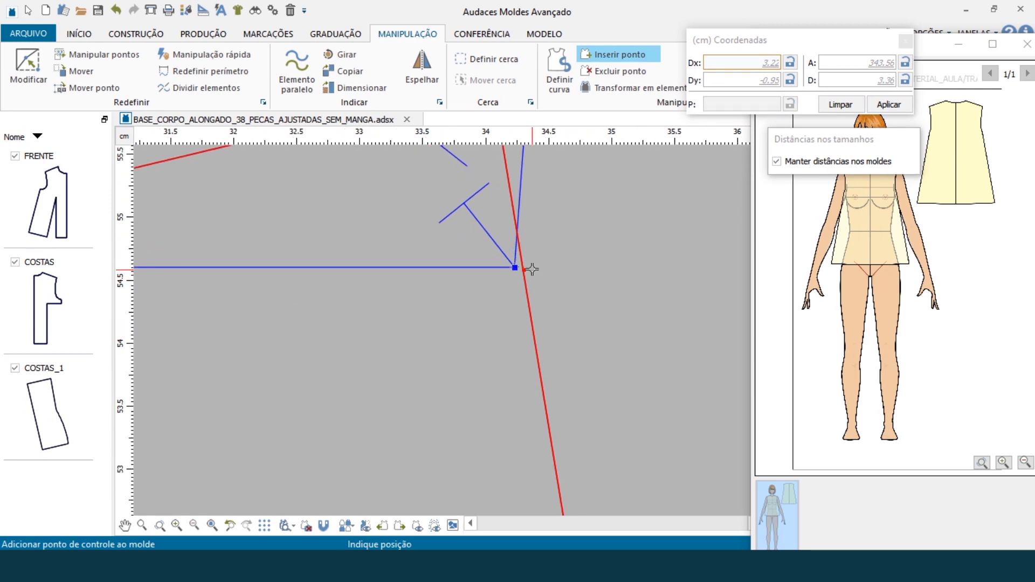
left_click(513, 263)
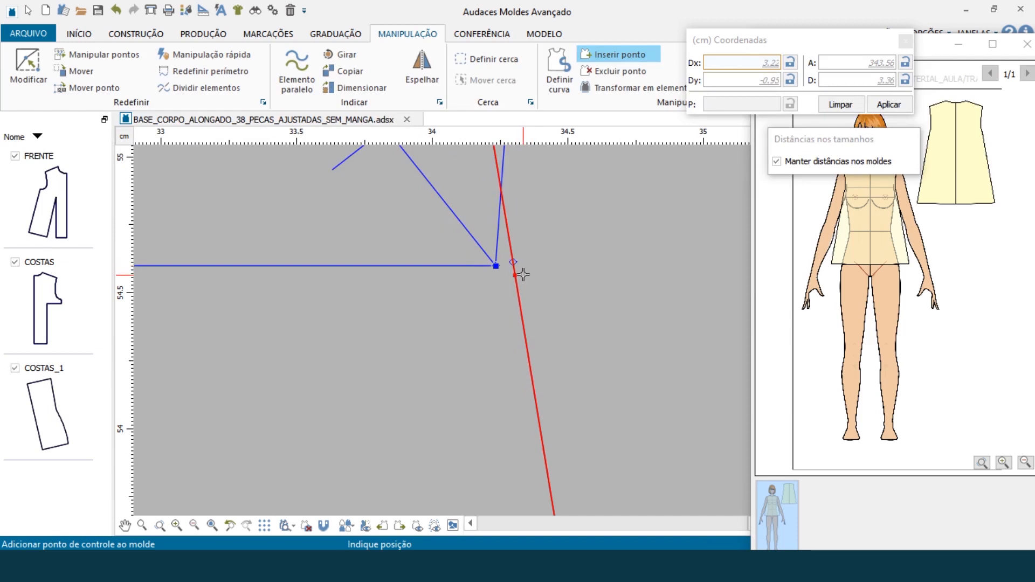
Step: Modify COSTAS_1 by moving the control point on its slanted upper edge onto the inner corner of COSTAS
scroll(590, 318, "down", 5)
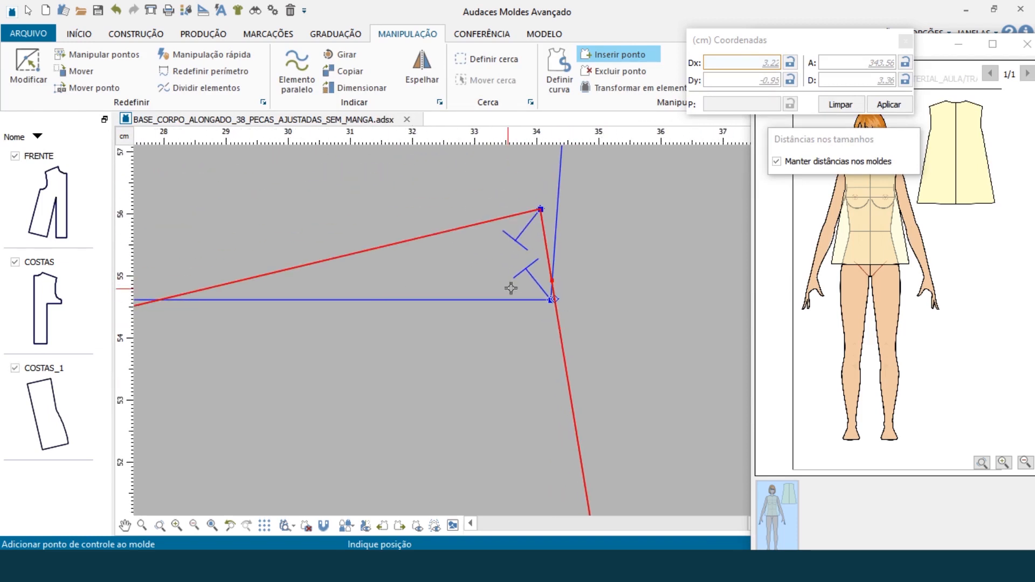
scroll(584, 294, "down", 2)
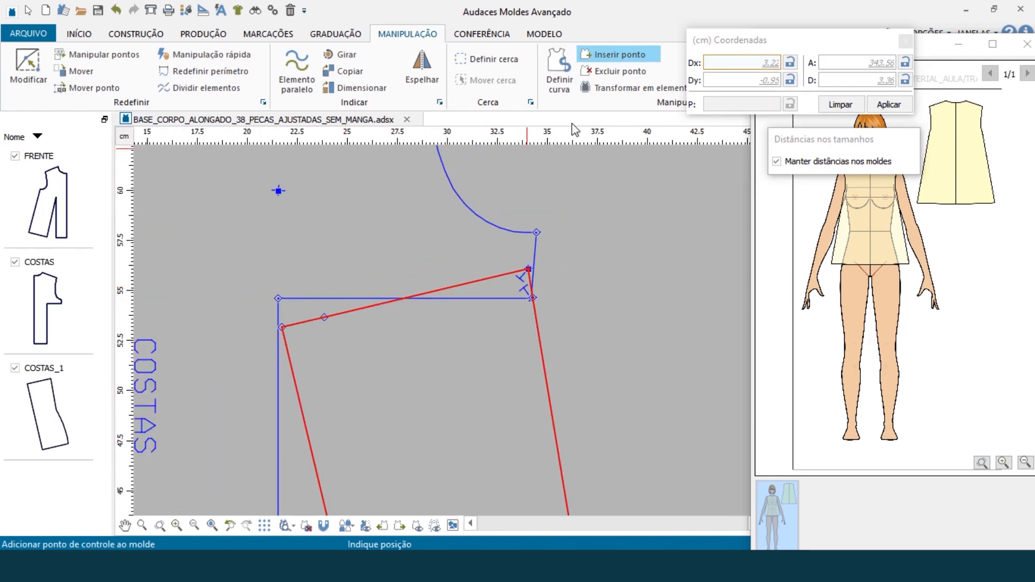
left_click(28, 70)
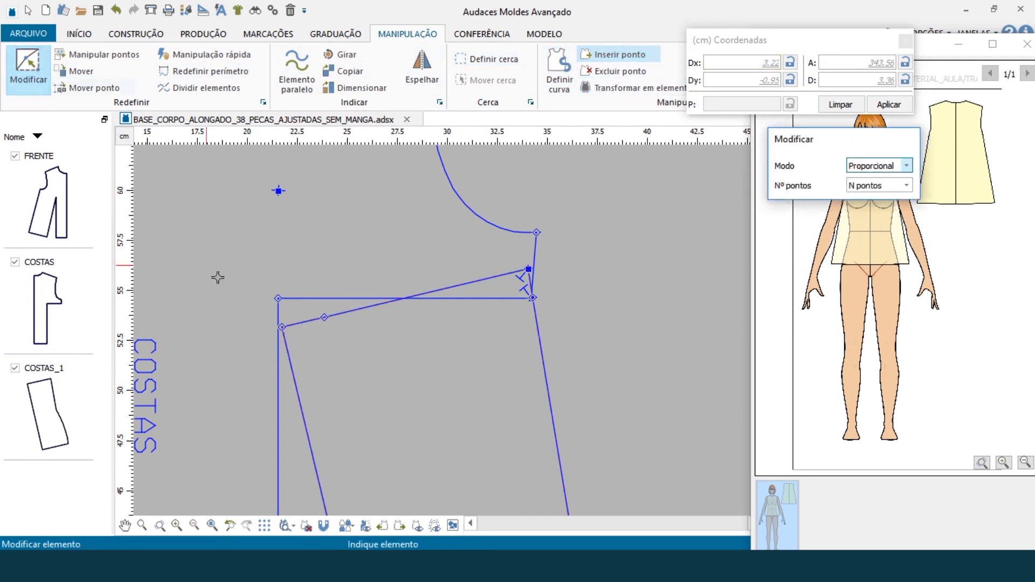
left_click(309, 326)
right_click(324, 317)
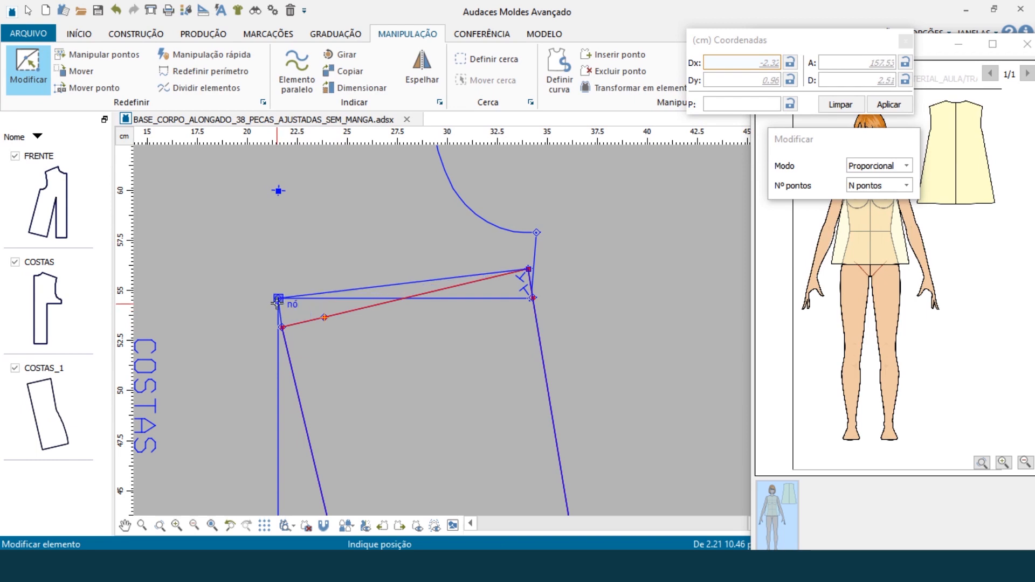
left_click(277, 299)
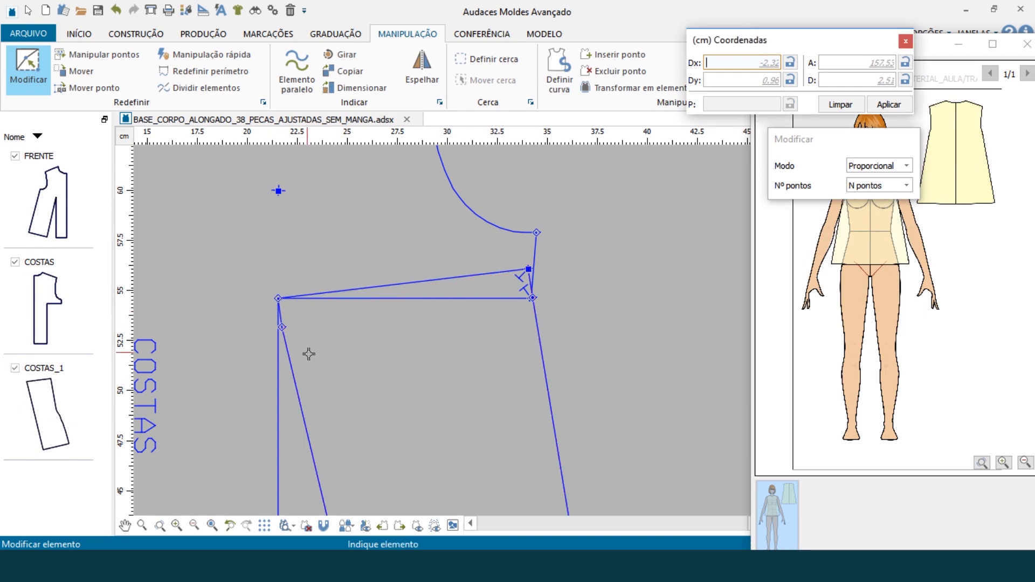
Step: Delete the outer upper corner point of COSTAS_1 and its leftover inner corner point below the COSTAS corner
scroll(531, 296, "up", 2)
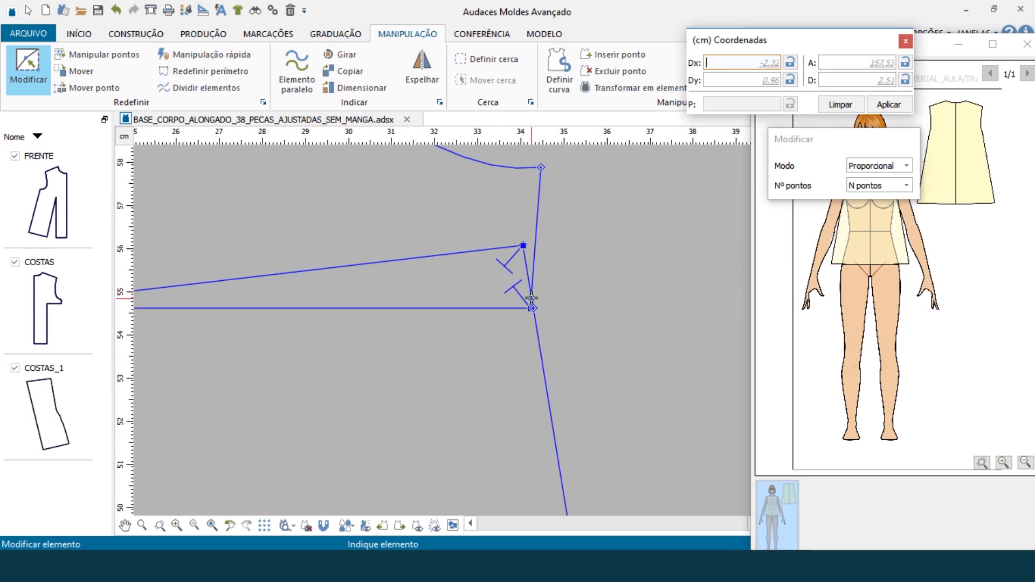
scroll(531, 308, "up", 3)
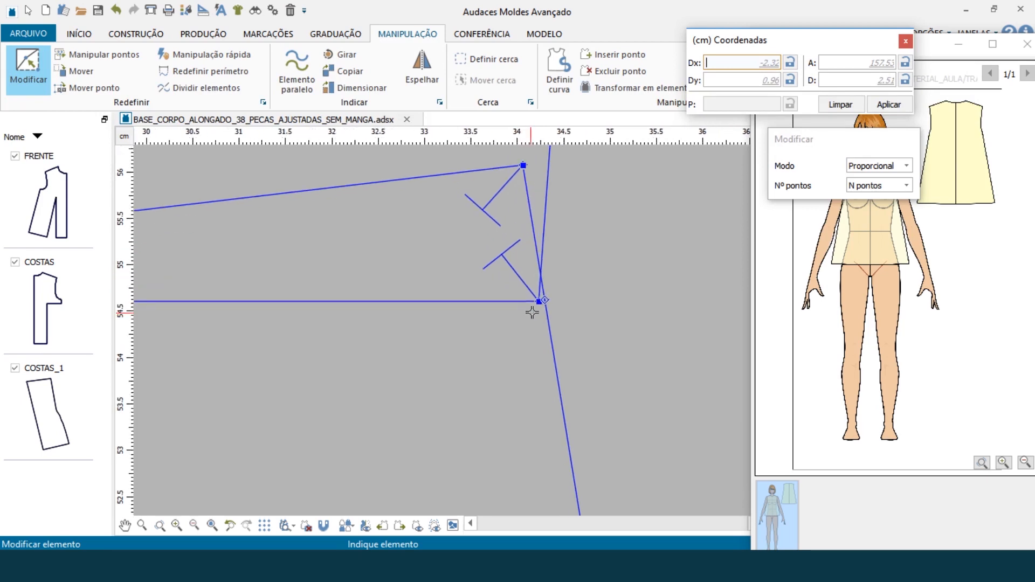
scroll(535, 302, "down", 2)
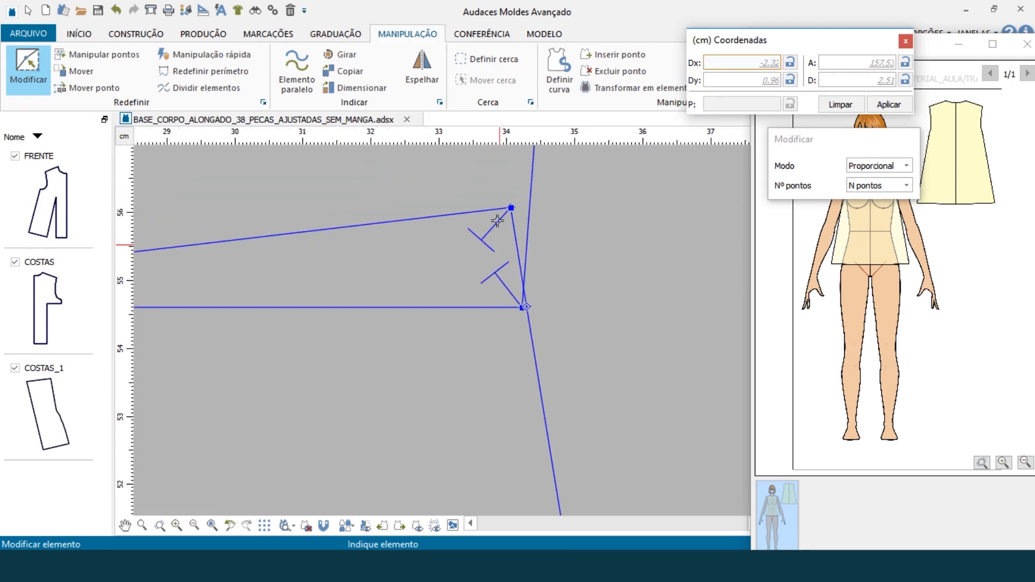
left_click(593, 71)
left_click(506, 211)
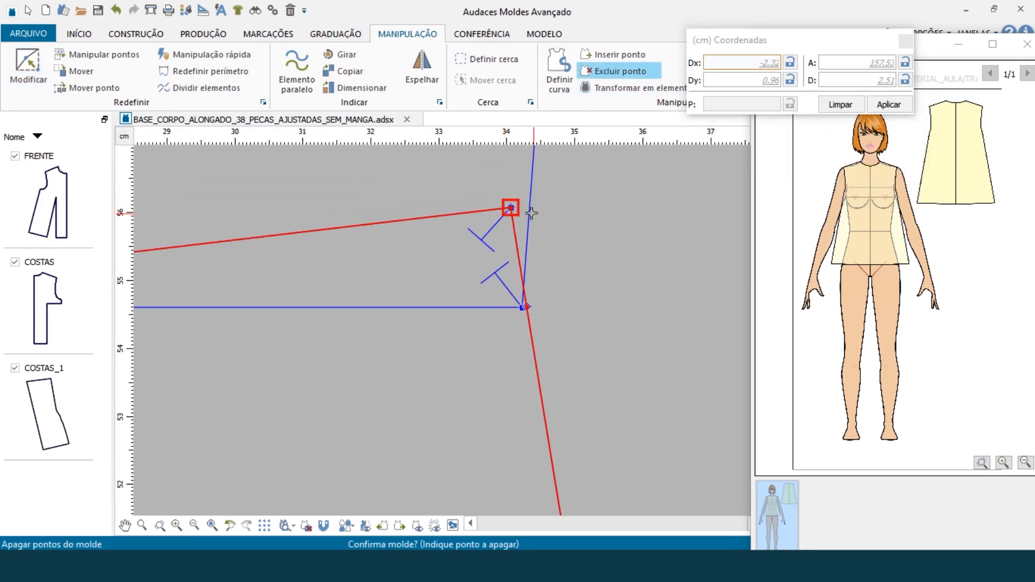
left_click(509, 210)
scroll(414, 264, "down", 3)
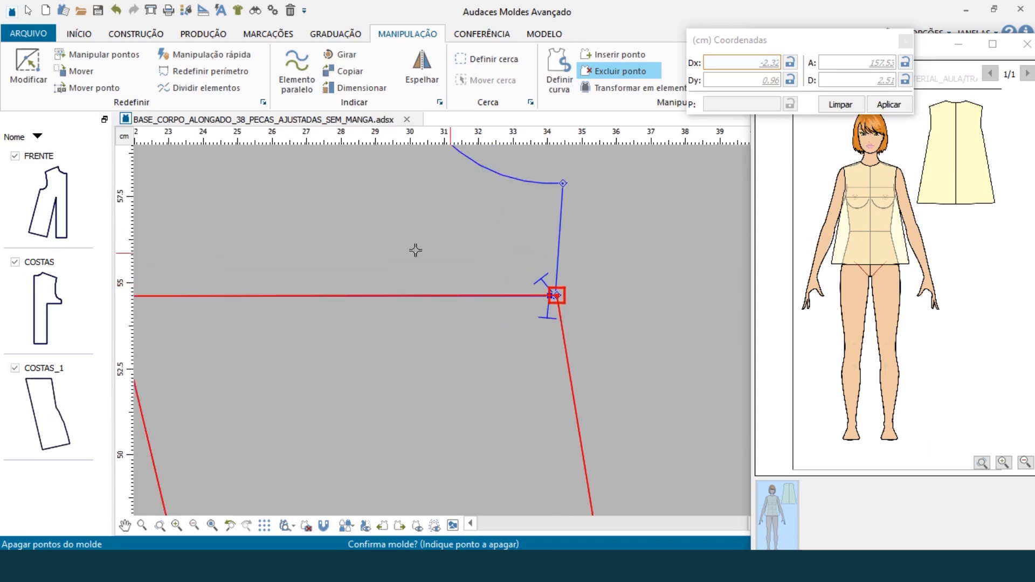
scroll(300, 231, "down", 2)
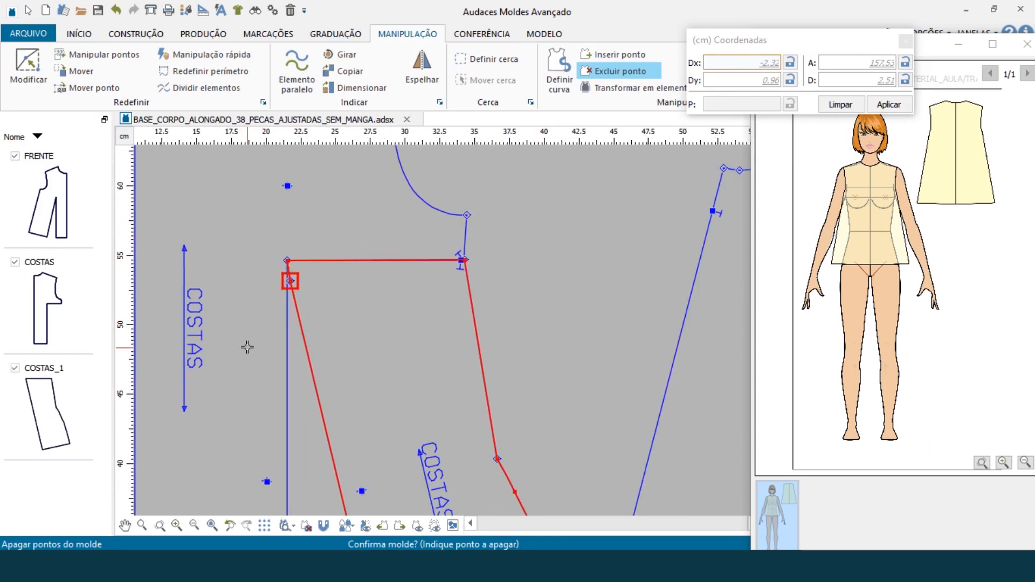
left_click(290, 280)
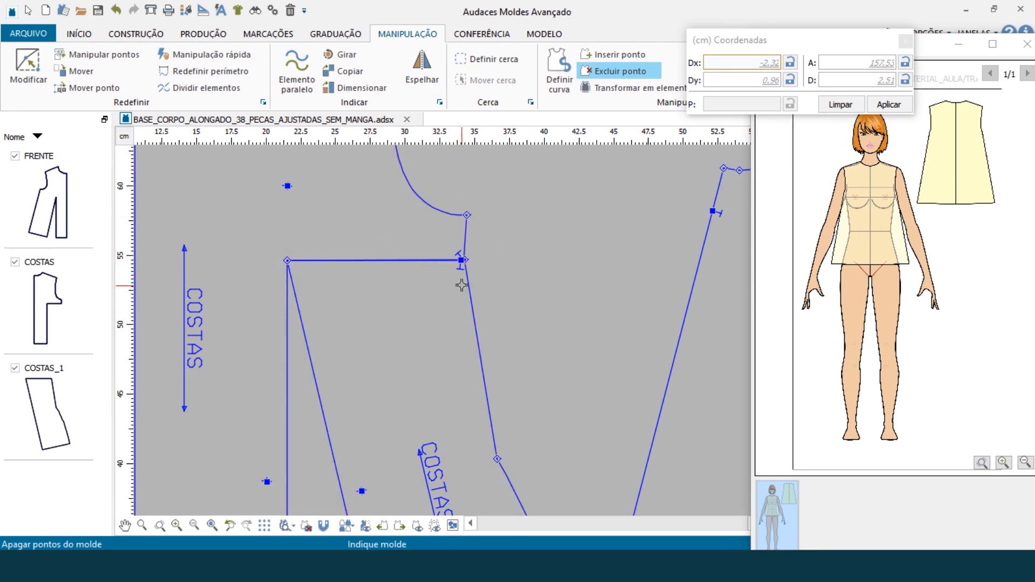
Step: Examine how the upper edge of COSTAS_1 lines up with the lower edge of COSTAS at the inner corner
scroll(326, 297, "up", 4)
scroll(218, 221, "up", 1)
scroll(215, 217, "up", 1)
scroll(187, 189, "up", 1)
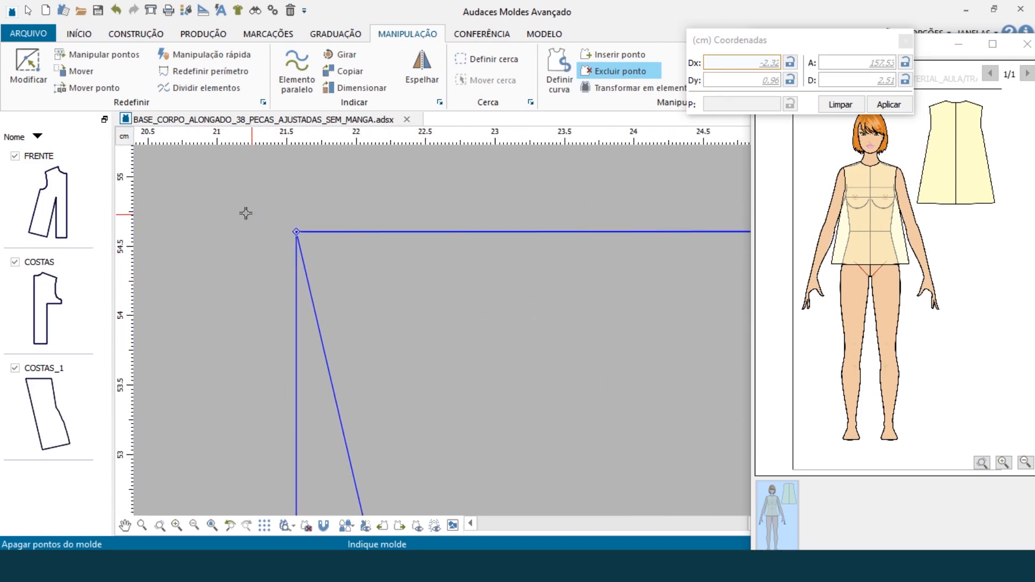
scroll(246, 208, "up", 1)
scroll(160, 196, "down", 3)
scroll(419, 235, "down", 2)
scroll(396, 236, "down", 2)
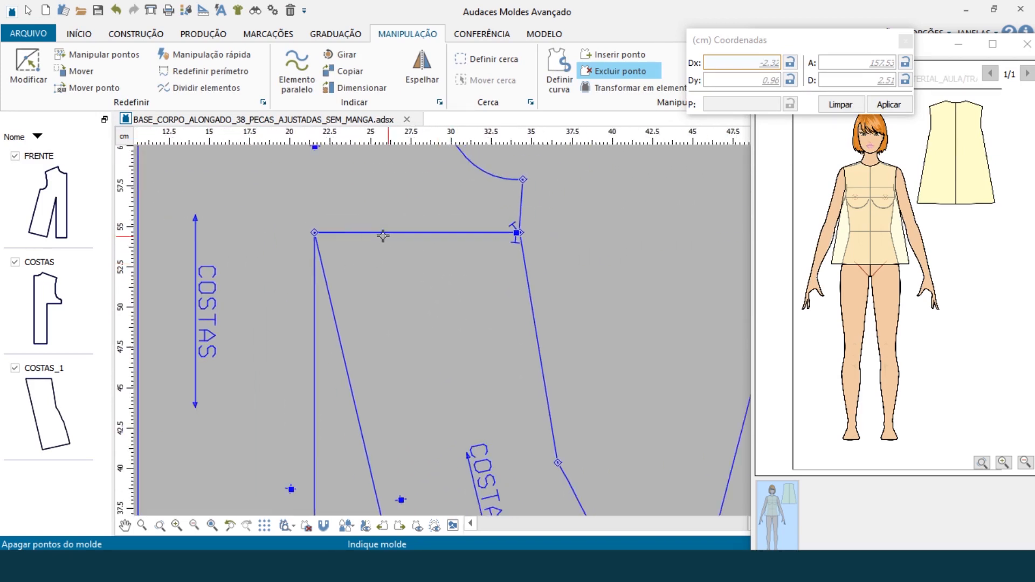
scroll(364, 220, "down", 3)
scroll(334, 208, "down", 1)
scroll(342, 220, "down", 1)
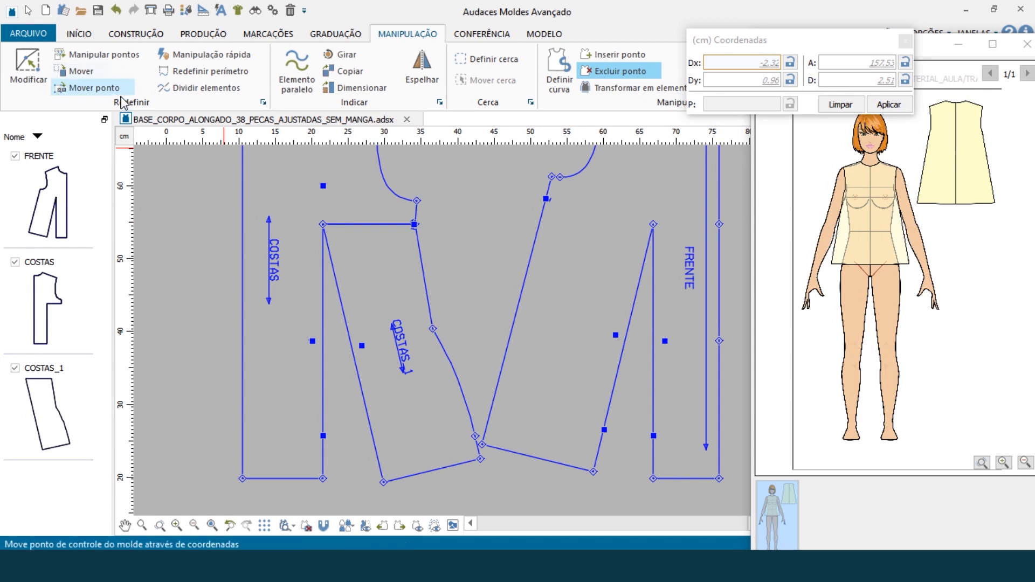
Step: Join COSTAS and COSTAS_1 along their shared horizontal edge, using the inner and side-seam ends as references
left_click(214, 36)
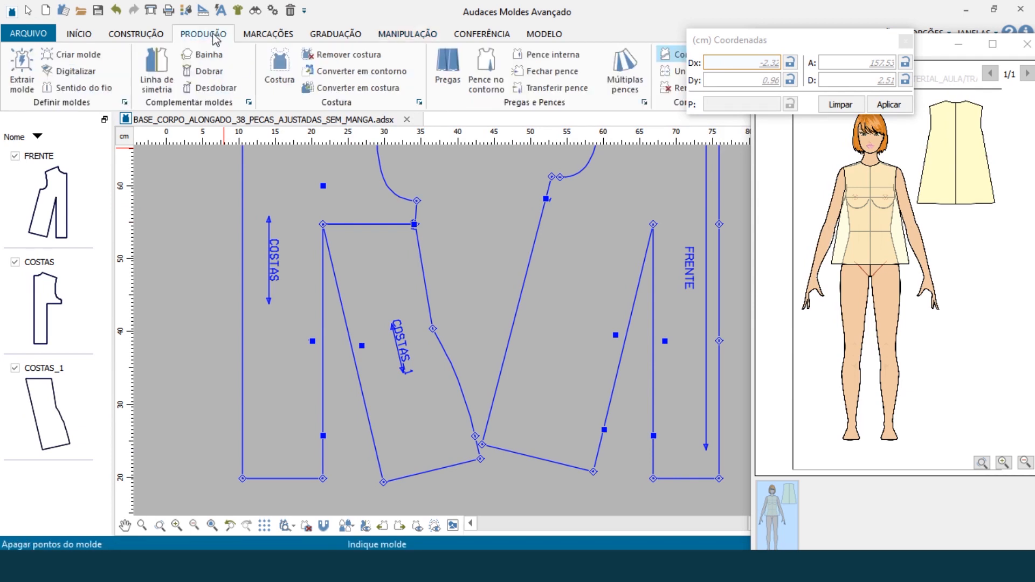
left_click(671, 75)
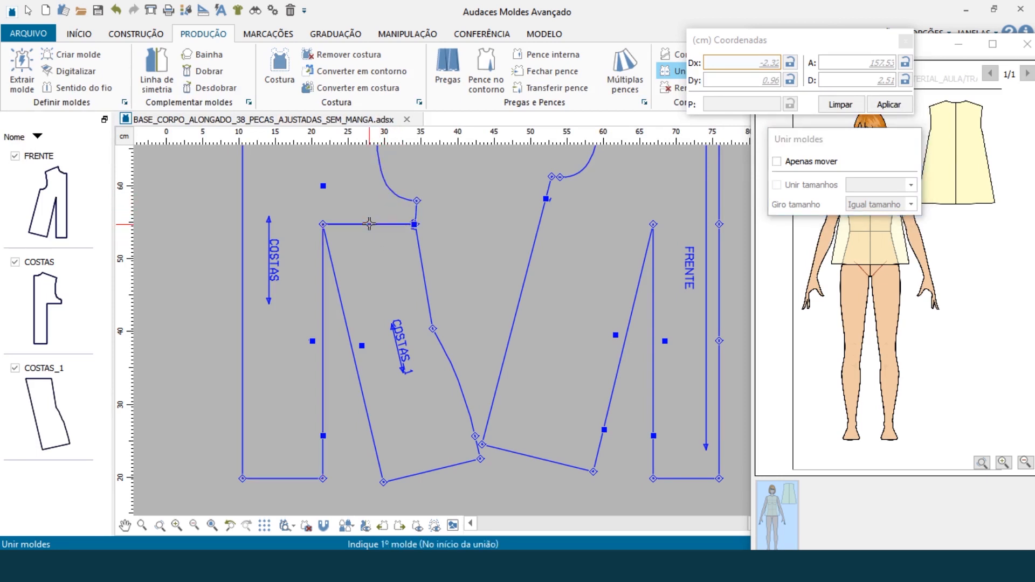
left_click(399, 221)
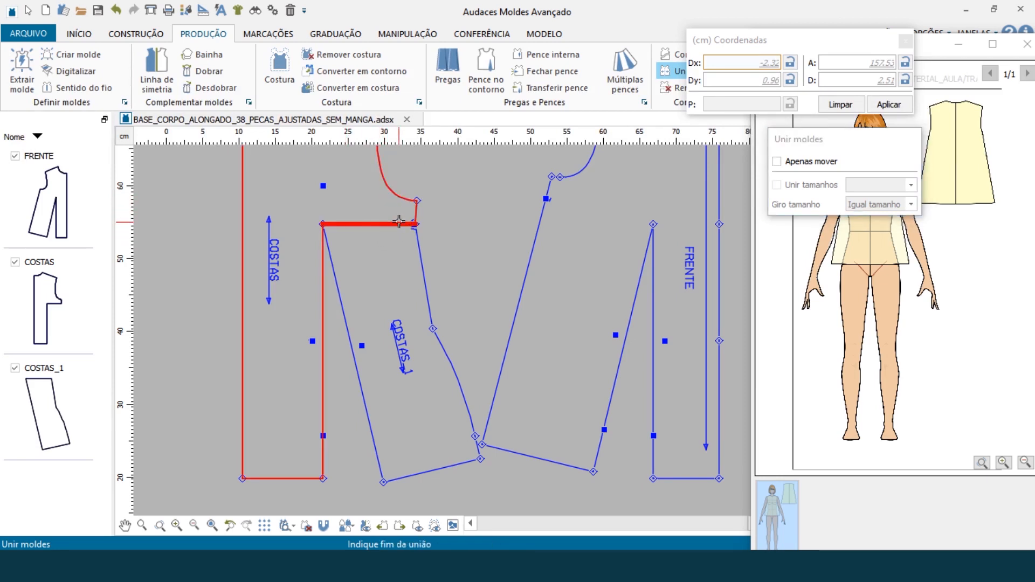
left_click(330, 221)
left_click(411, 226)
left_click(323, 225)
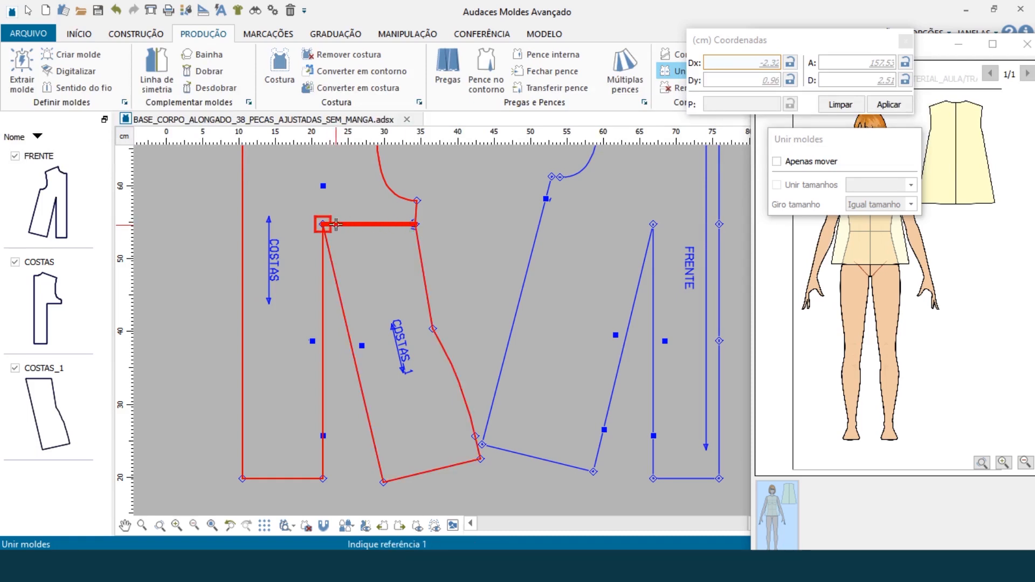
left_click(415, 224)
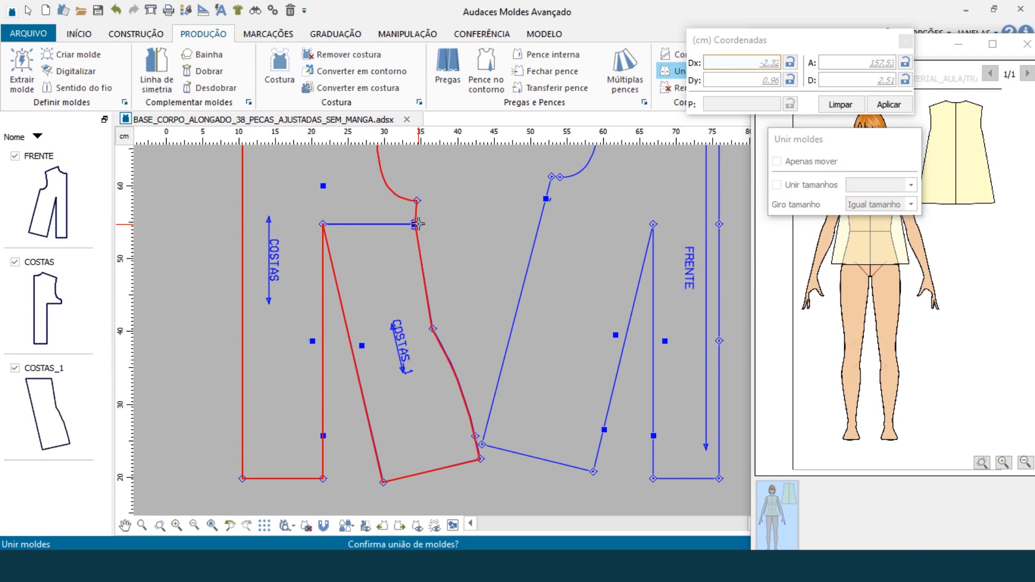
right_click(392, 255)
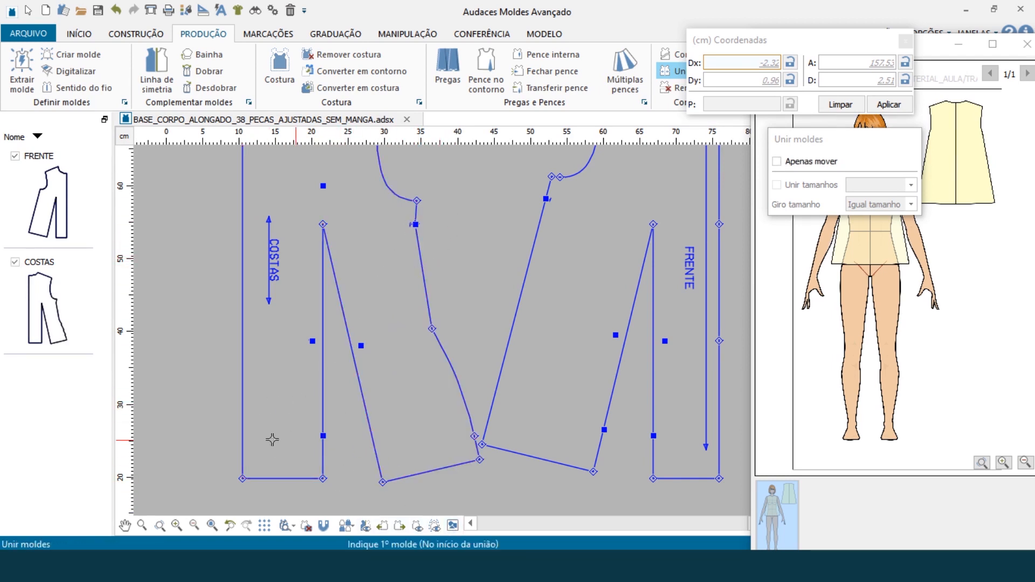
Step: Redefine the COSTAS side seam as a straight 2-point curve from the underarm corner to the outer hem corner
scroll(174, 394, "down", 2)
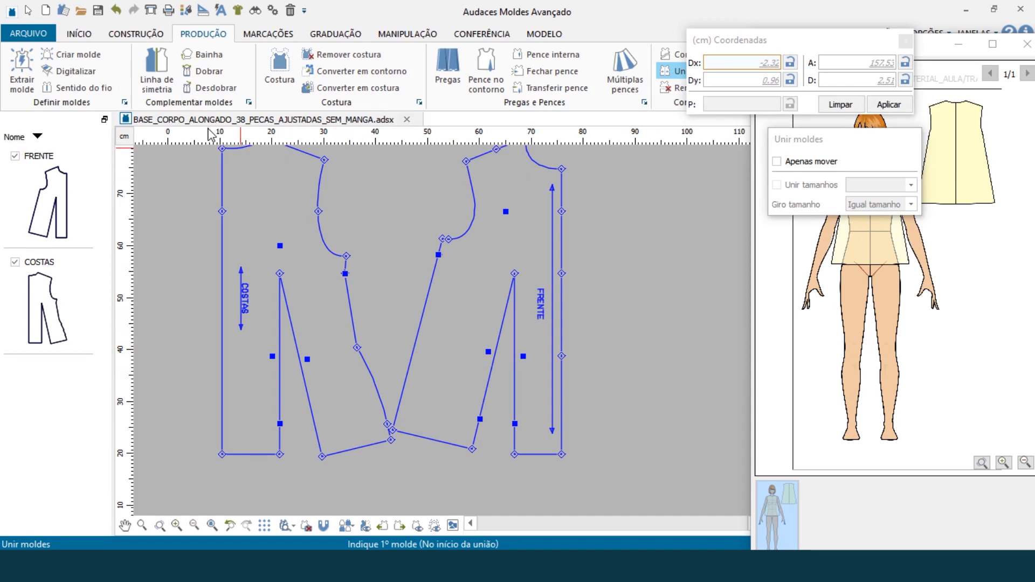
left_click(396, 36)
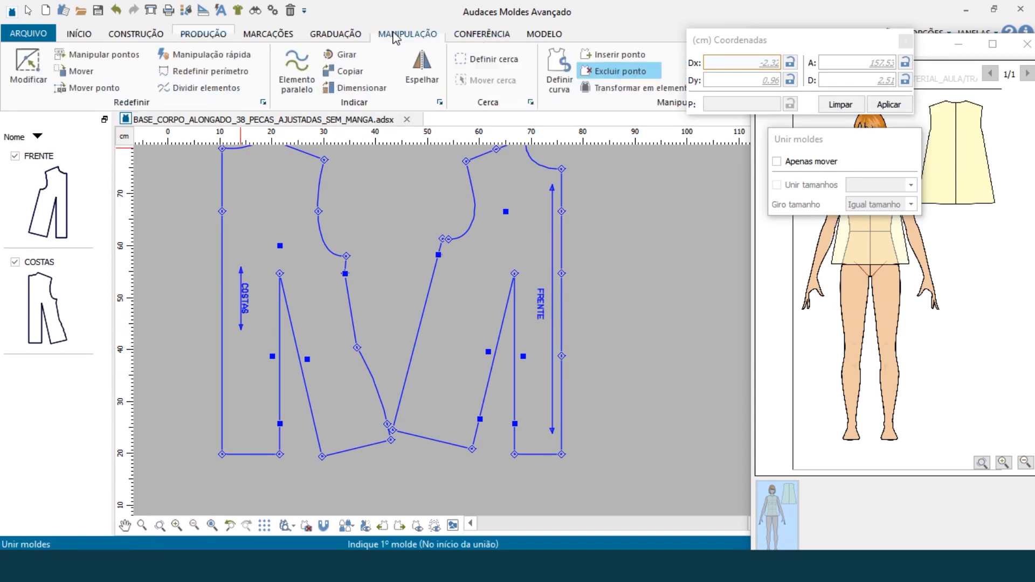
left_click(559, 70)
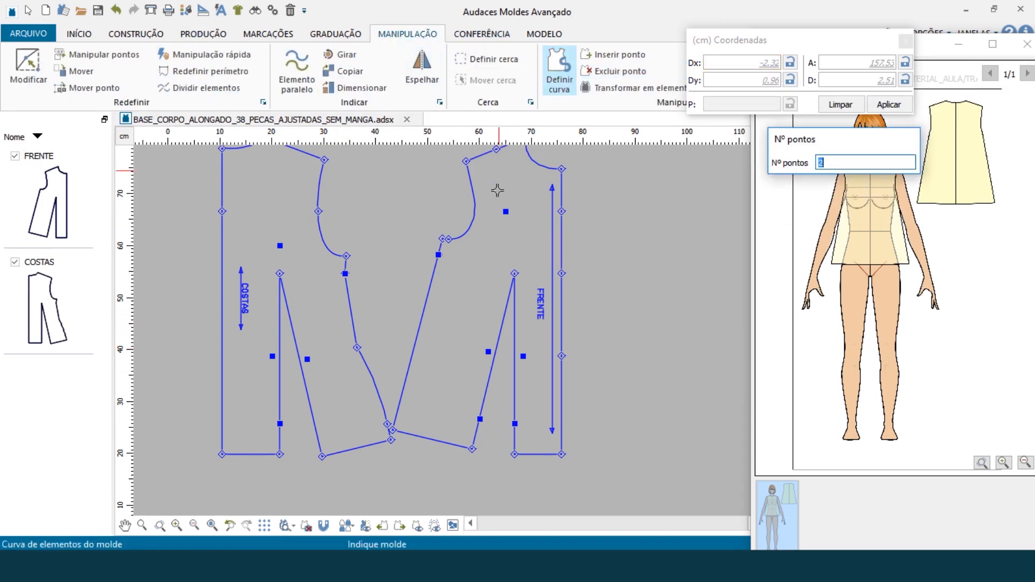
left_click(343, 258)
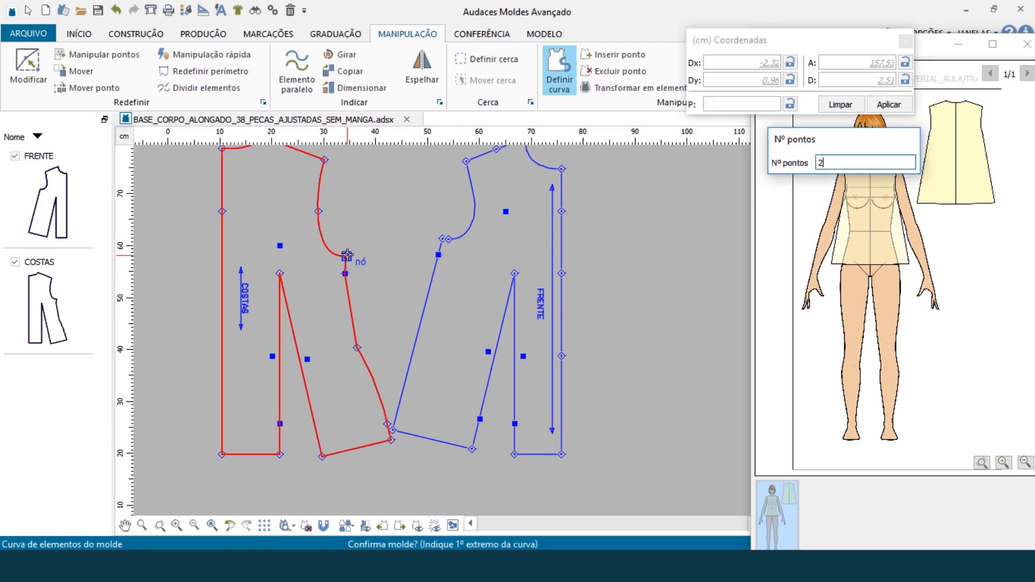
left_click(347, 256)
left_click(391, 439)
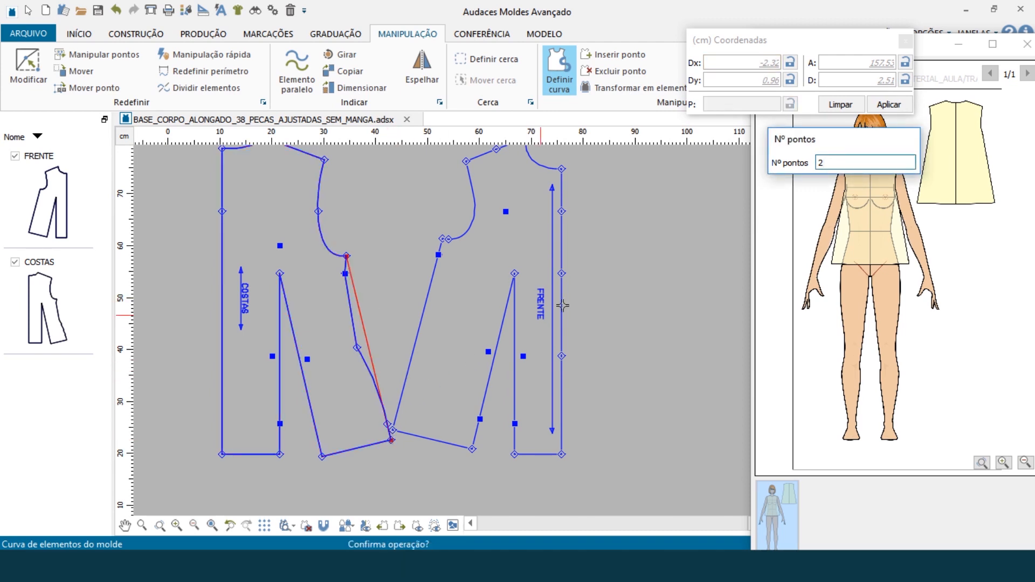
right_click(397, 296)
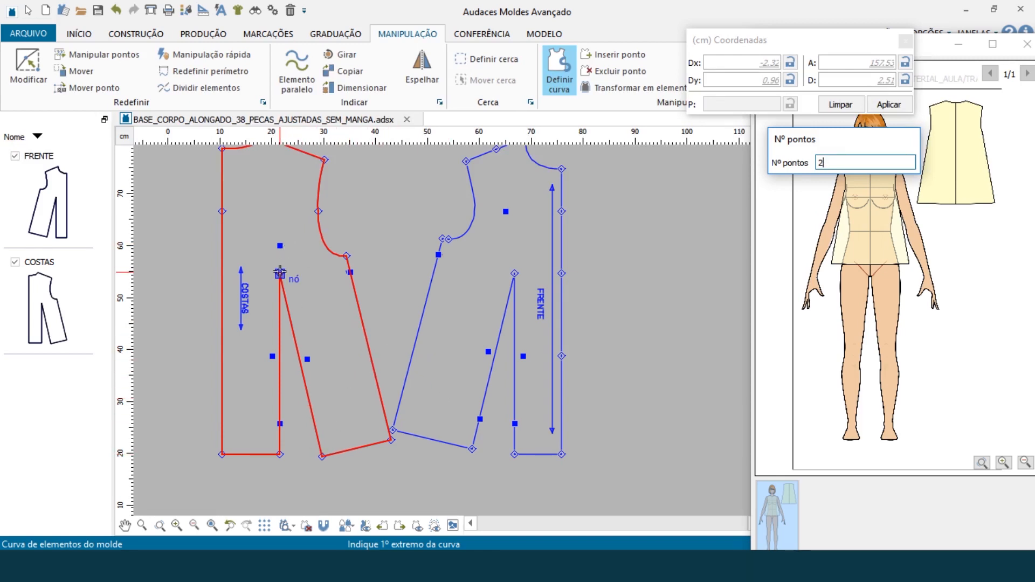
Step: Close the COSTAS opening by moving its apex down onto the hem, about 3.81 cm across and 34.97 cm down
left_click(28, 69)
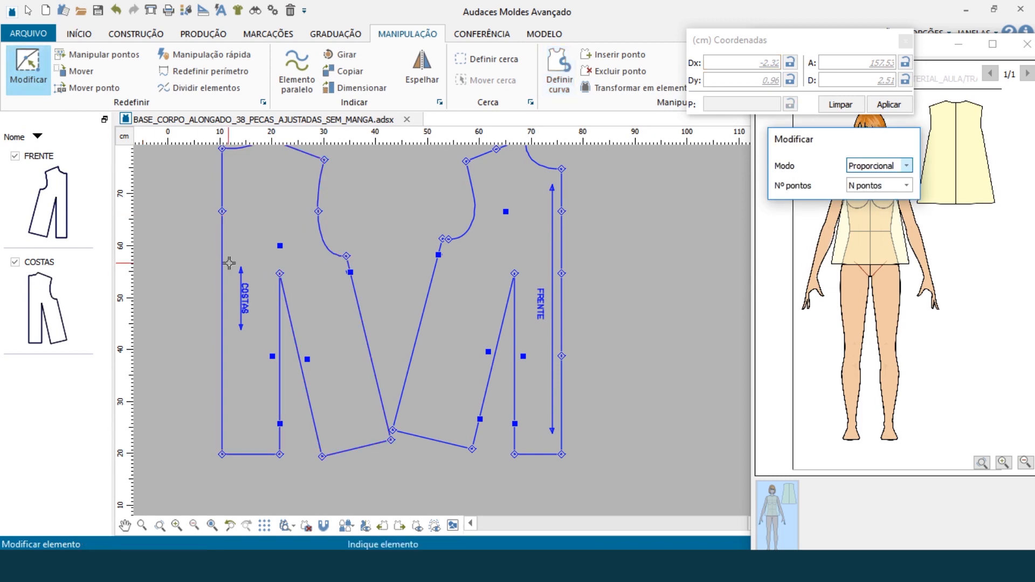
left_click(279, 274)
left_click(280, 273)
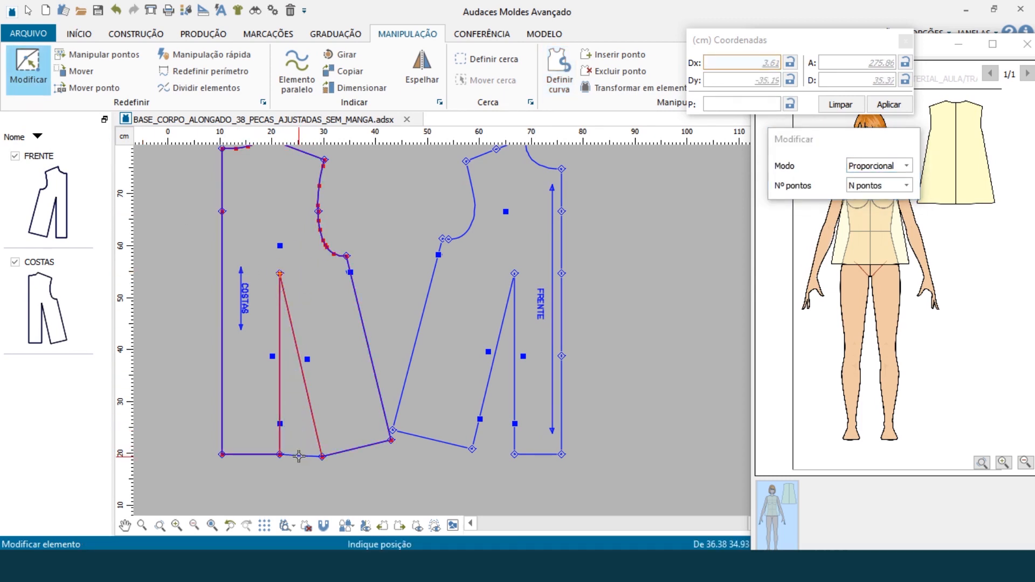
scroll(300, 456, "up", 4)
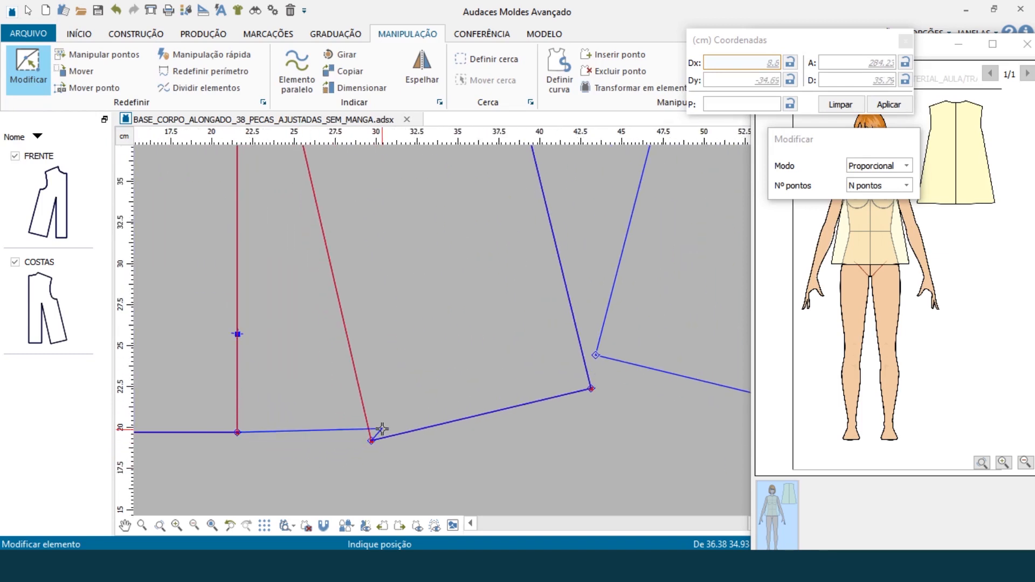
left_click(300, 433)
scroll(360, 432, "down", 2)
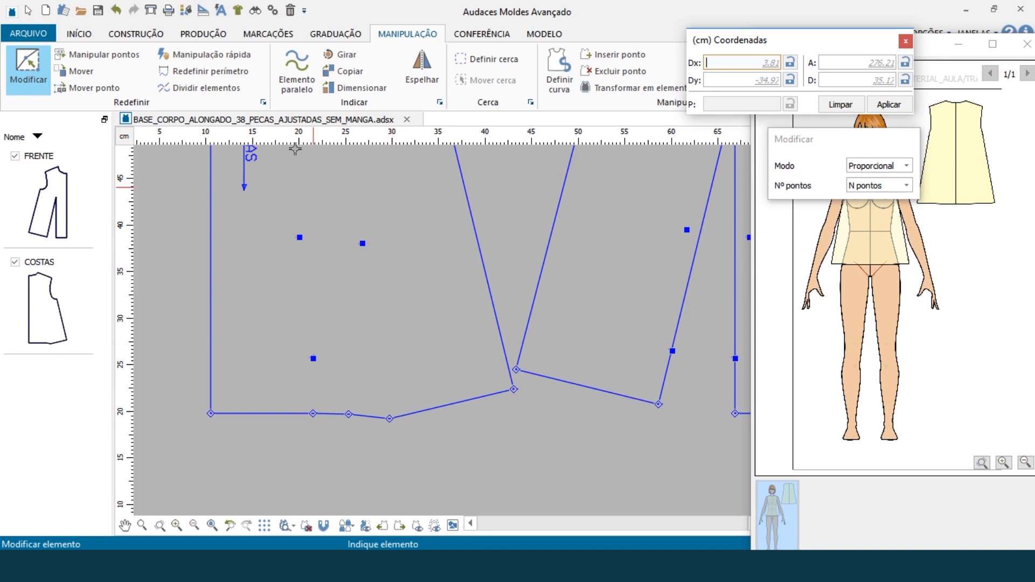
Step: Smooth the COSTAS hem by moving the former opening's outer corner about 4.33 cm toward the side seam and 1.03 cm up
left_click(403, 416)
left_click(389, 419)
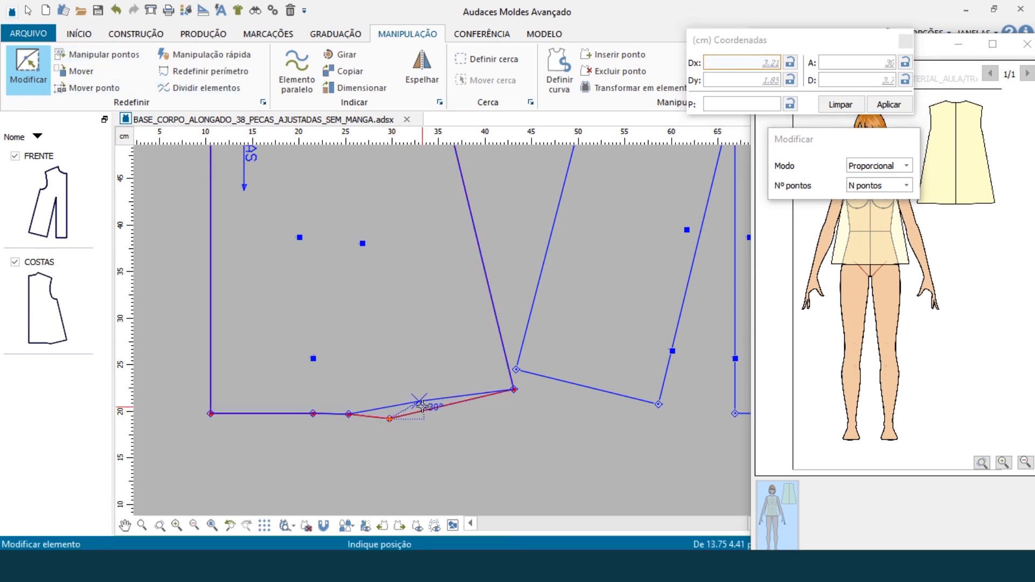
left_click(430, 408)
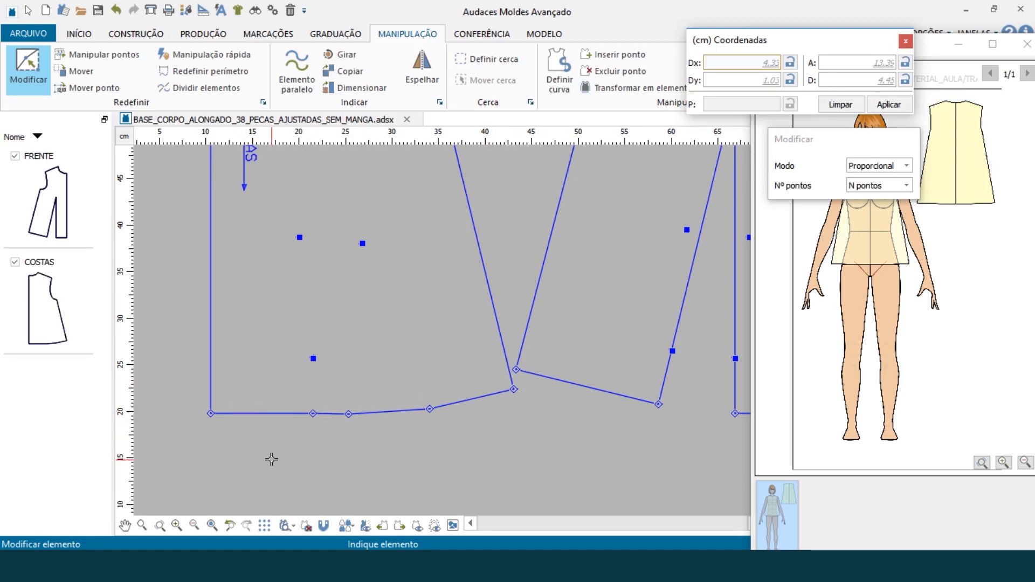
Step: Close the FRENTE opening by moving its apex down onto the hem, about 3.99 cm across and 34.62 cm down
scroll(271, 459, "down", 3)
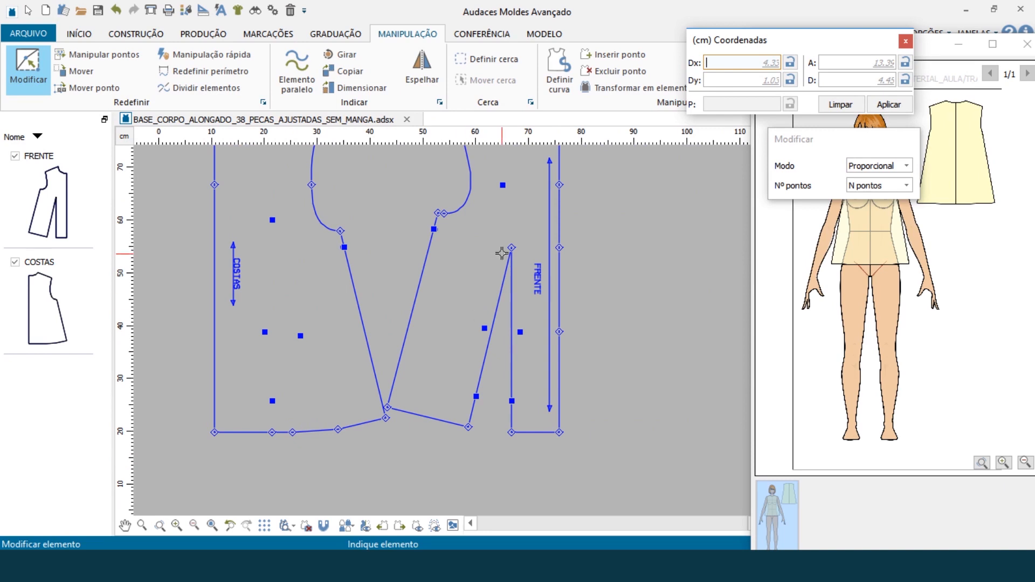
left_click(510, 248)
left_click(512, 248)
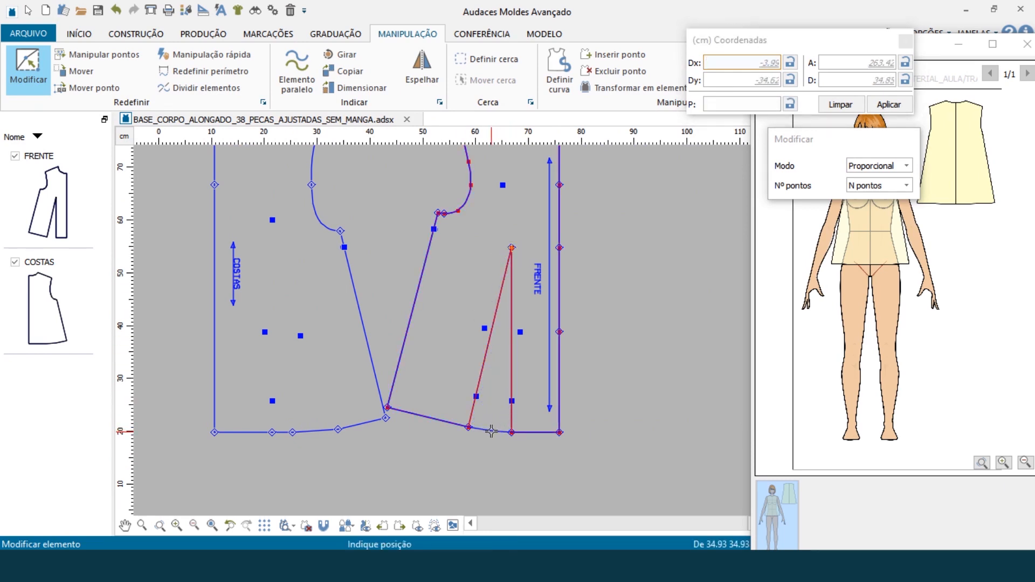
left_click(491, 431)
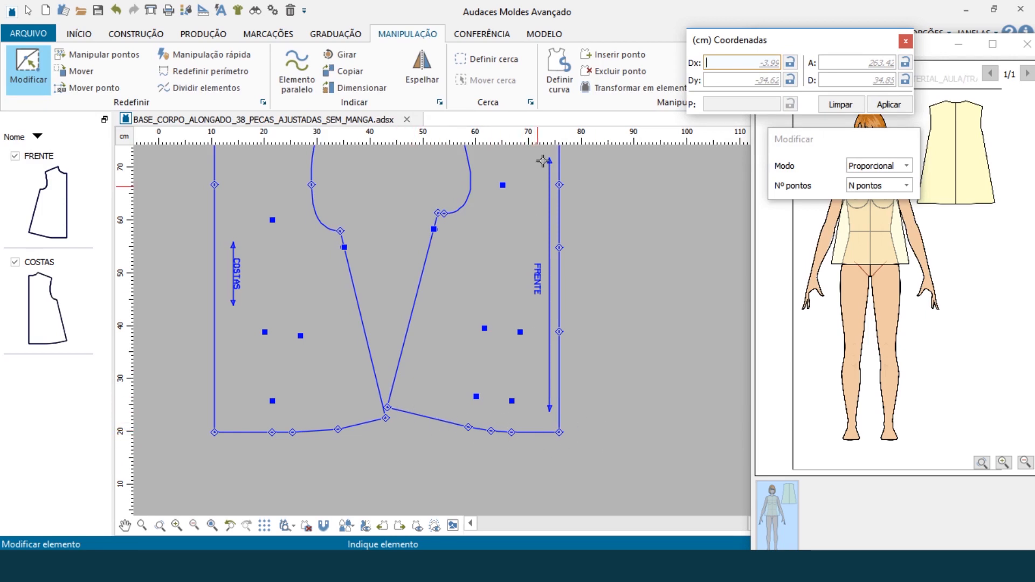
Step: Redefine the FRENTE hem as a smooth 3-point curve from a point near the centre front to the side-seam corner
left_click(555, 68)
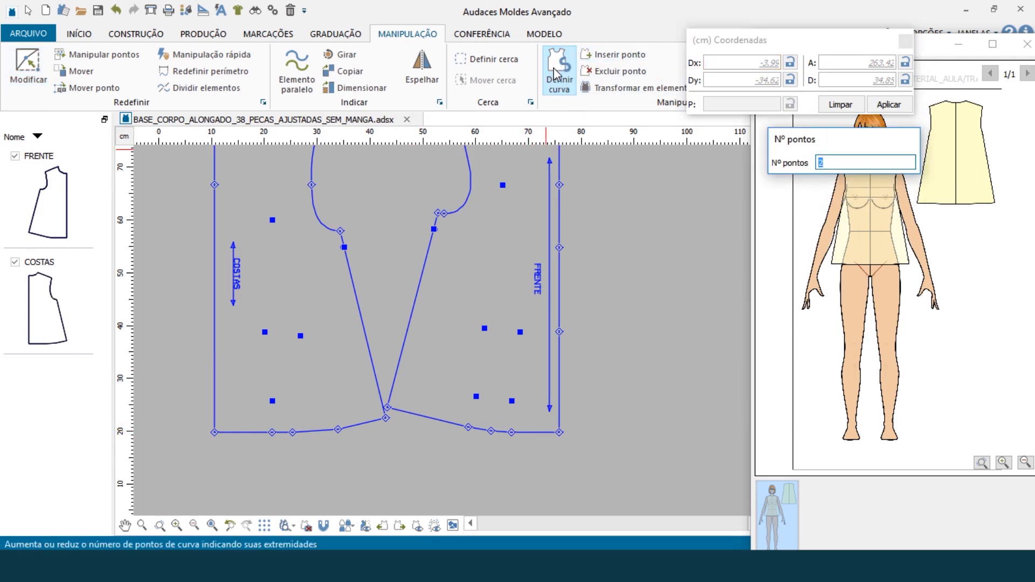
scroll(661, 443, "down", 1)
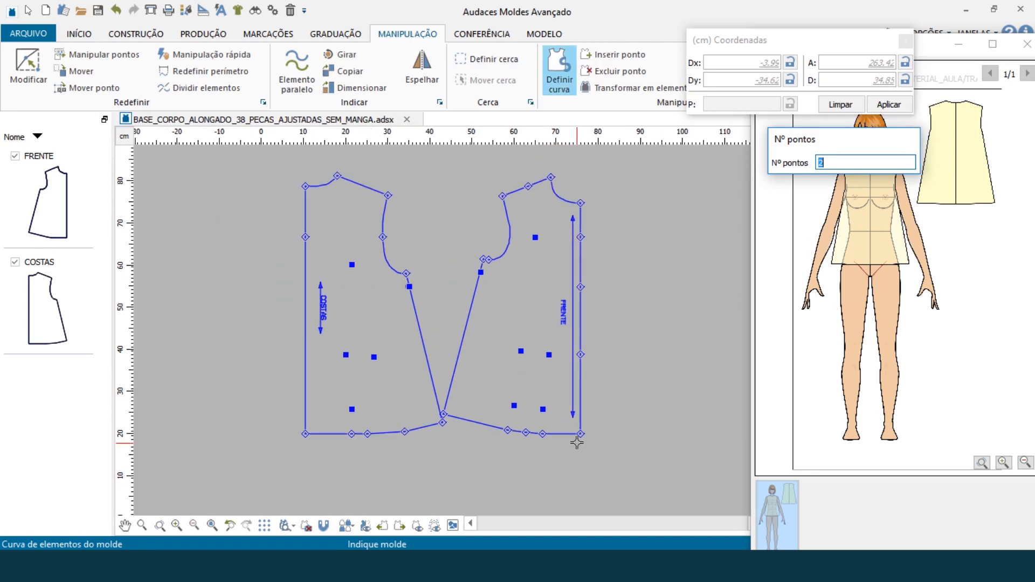
scroll(576, 442, "up", 4)
scroll(607, 425, "down", 1)
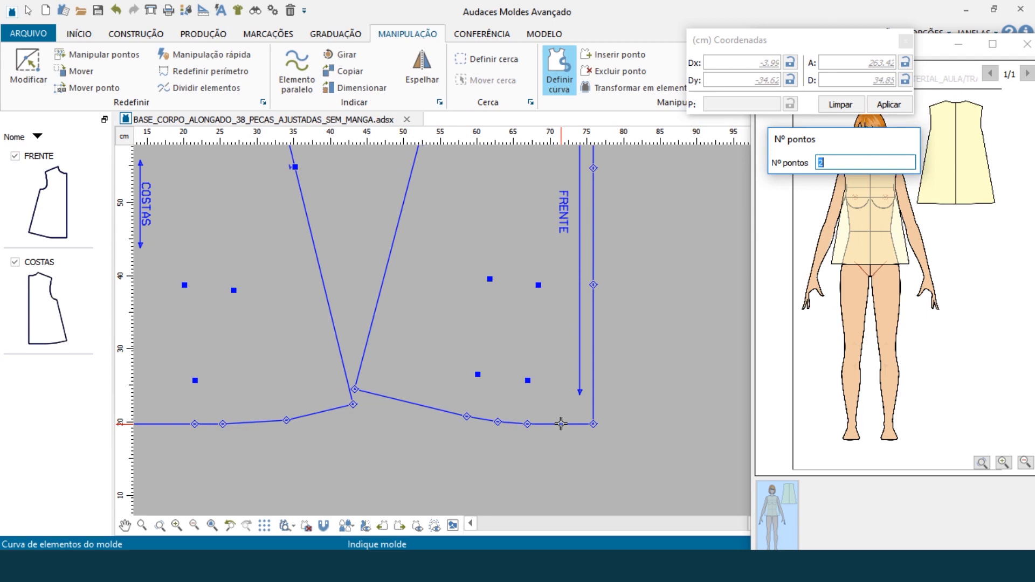
scroll(560, 431, "up", 1)
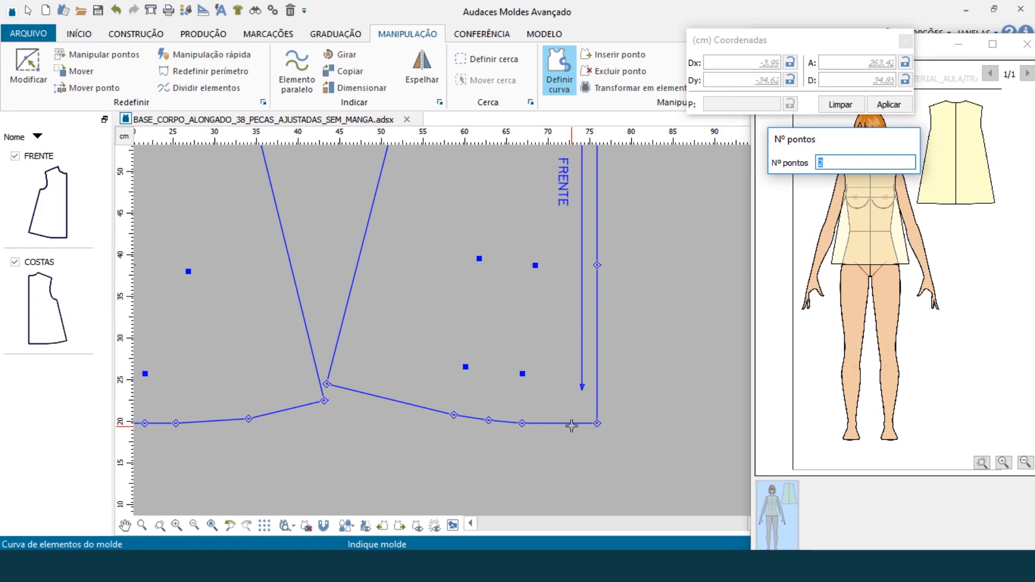
left_click(549, 424)
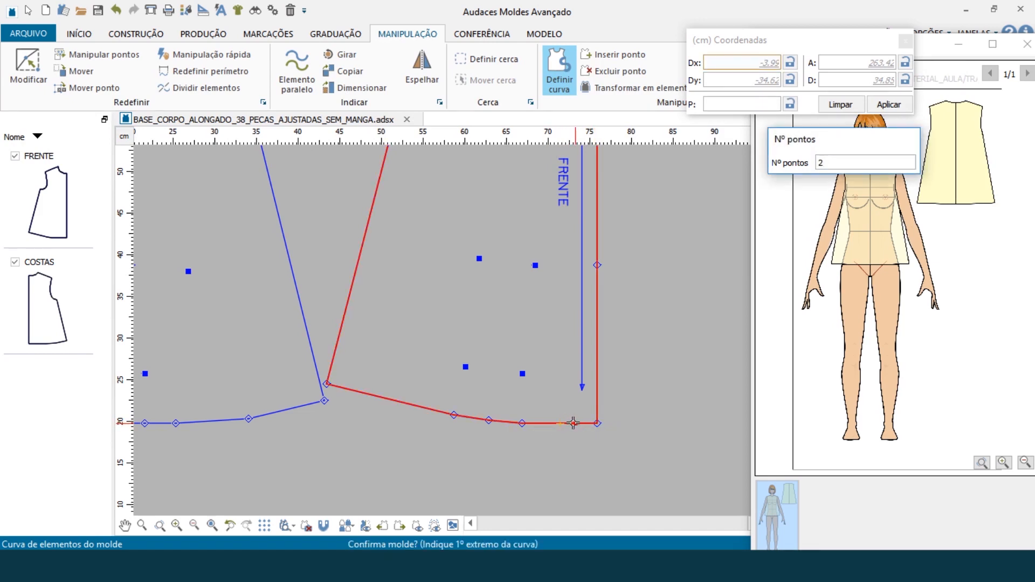
left_click(574, 423)
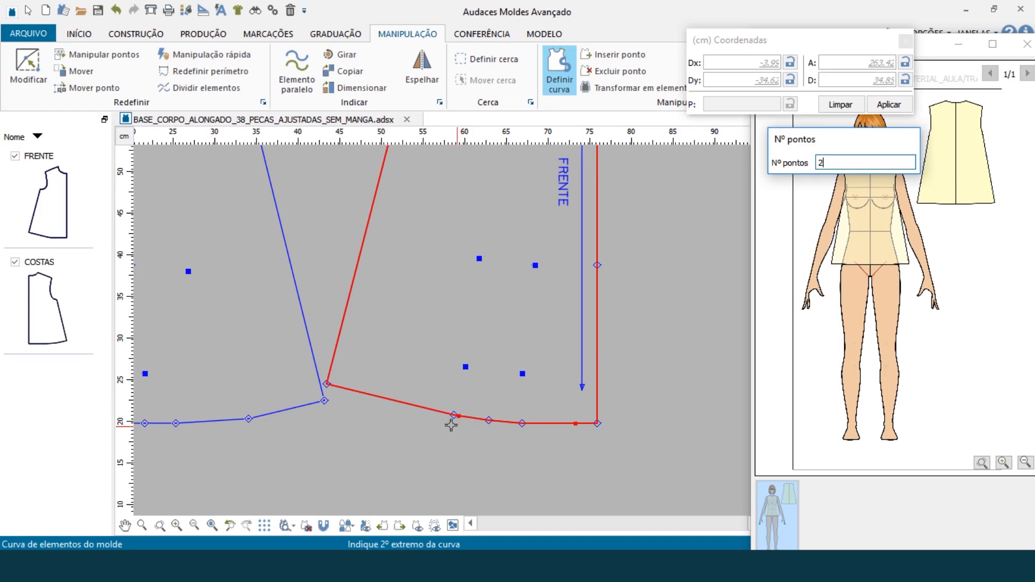
left_click(327, 383)
left_click(327, 384)
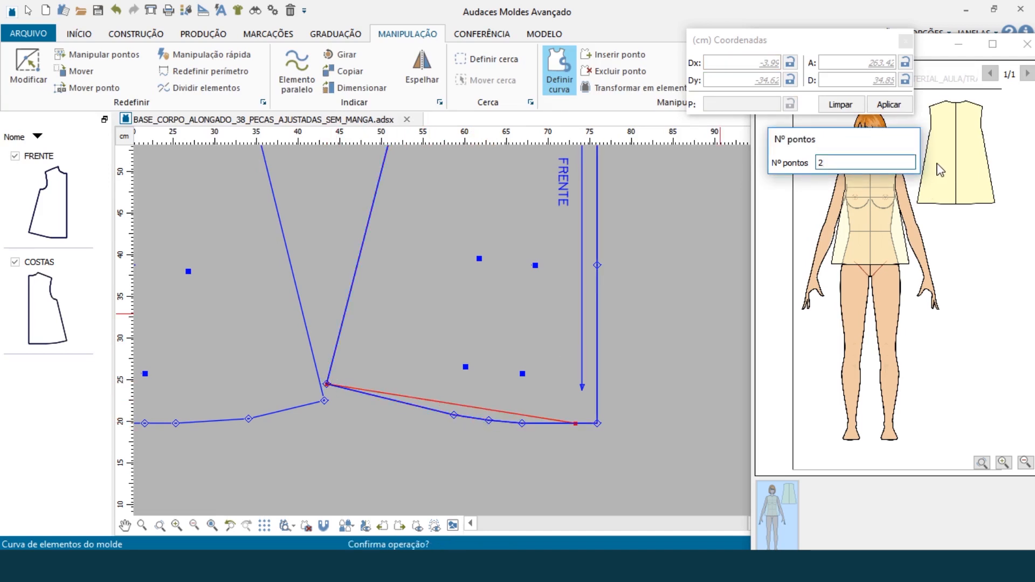
type("3")
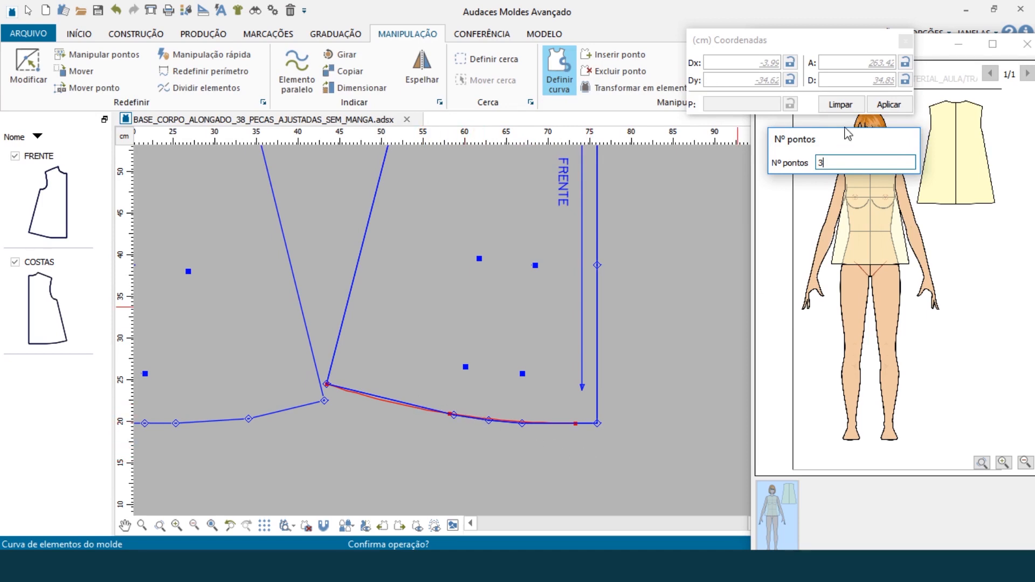
type("4")
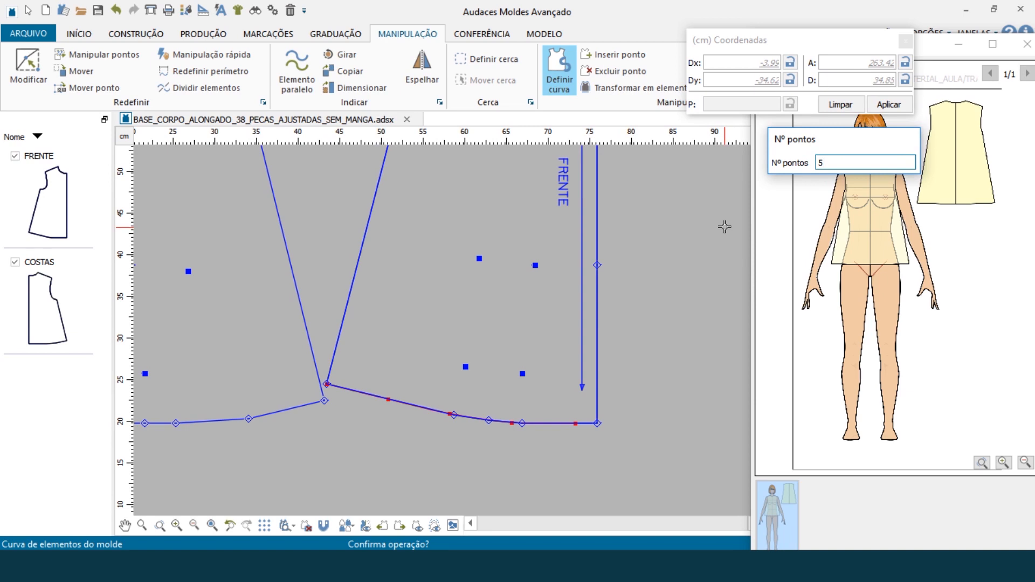
type("3")
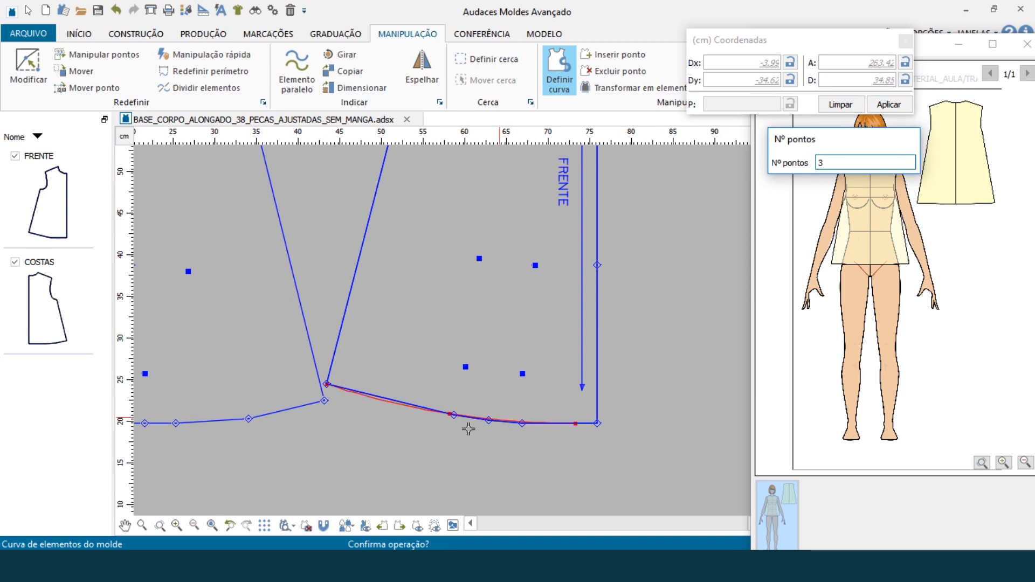
left_click(491, 478)
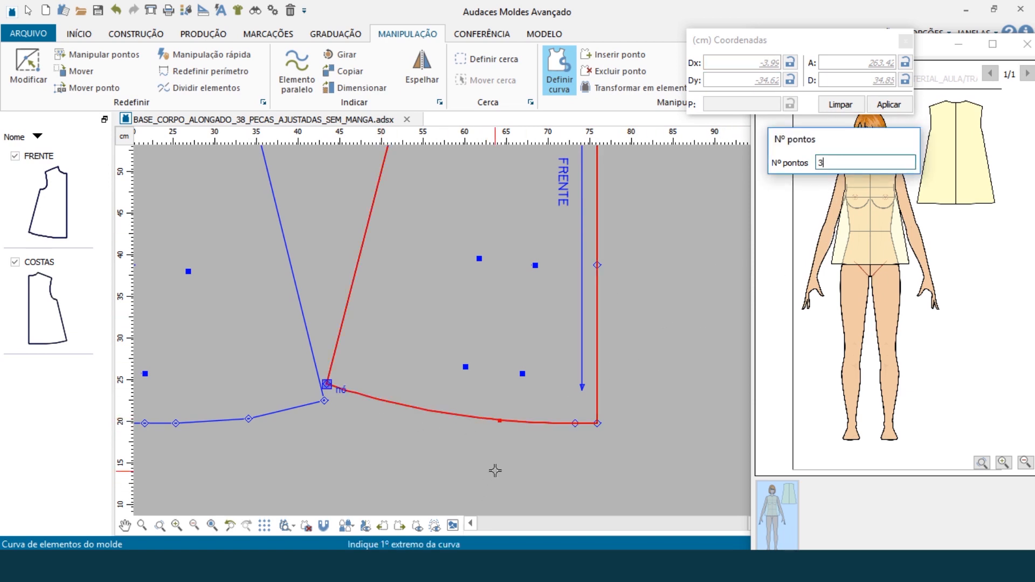
right_click(593, 448)
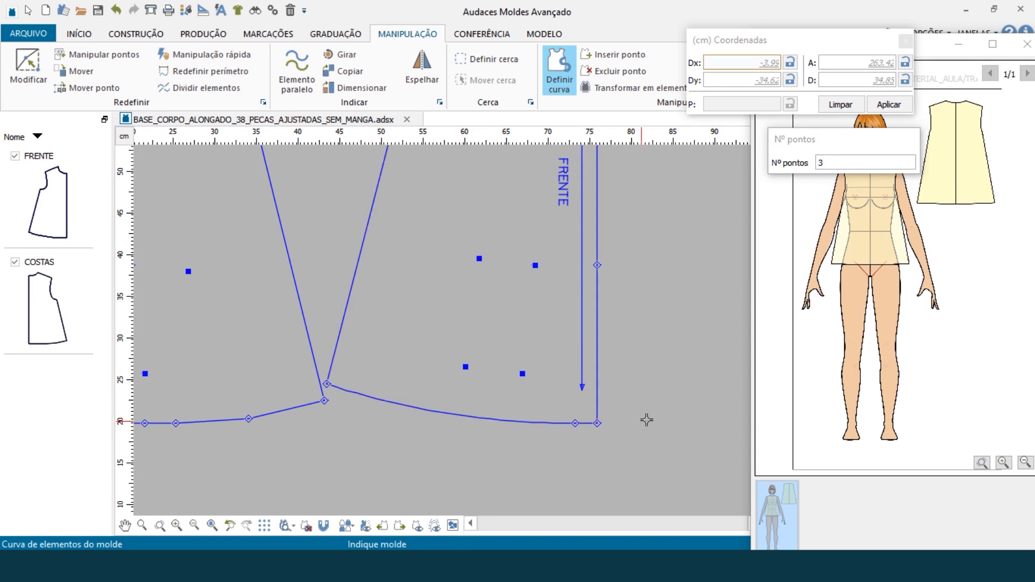
Step: Redefine the COSTAS hem as a smooth 4-point curve from the side-seam corner to a point near the centre back
scroll(715, 459, "down", 2)
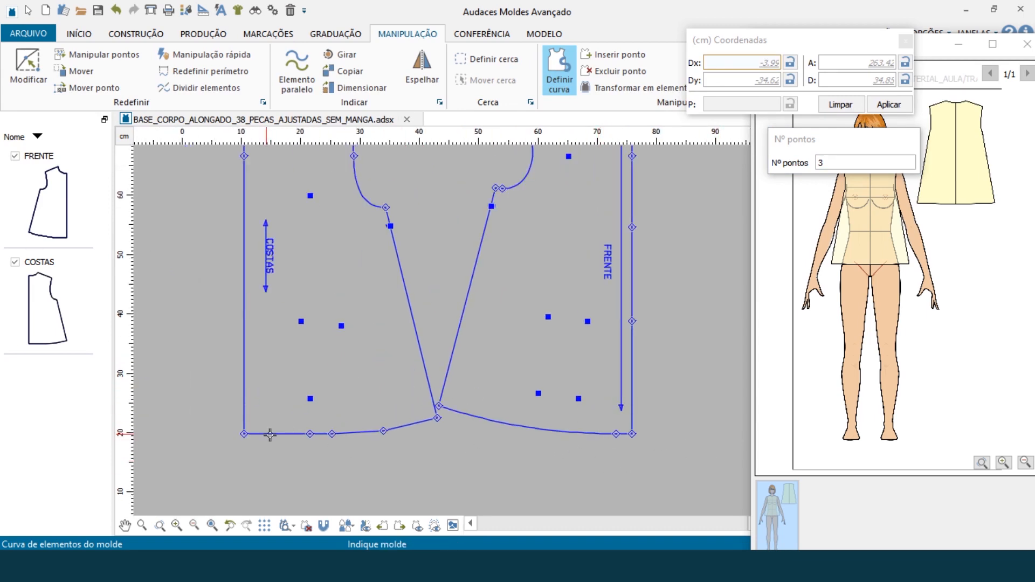
scroll(290, 454, "up", 1)
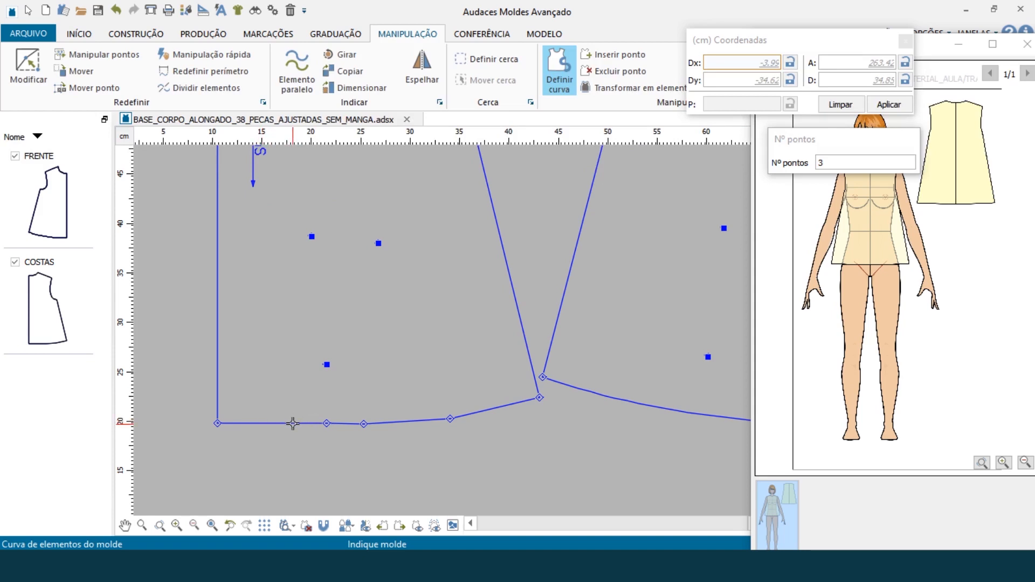
left_click(292, 423)
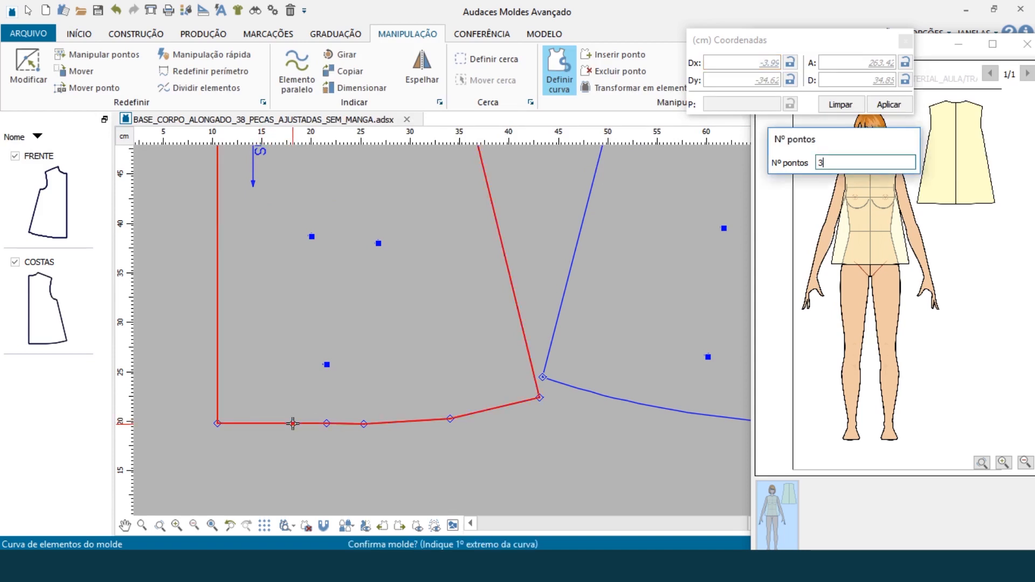
left_click(539, 400)
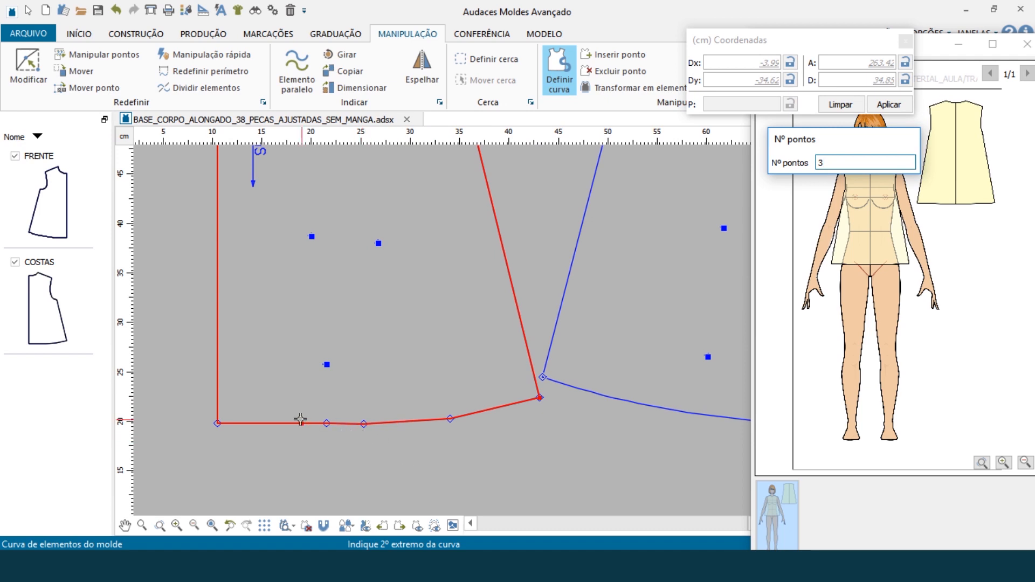
left_click(271, 424)
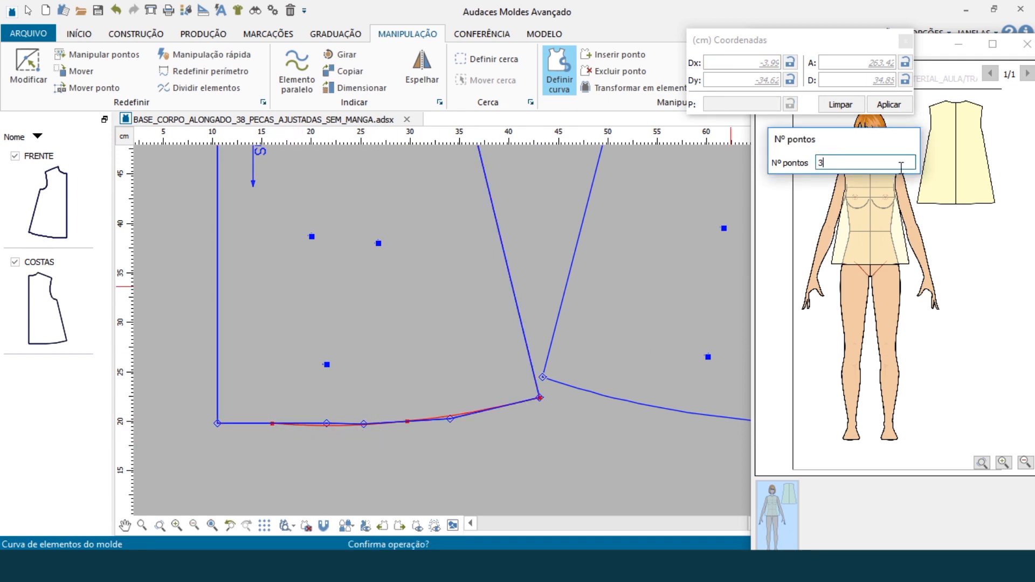
scroll(418, 445, "up", 2)
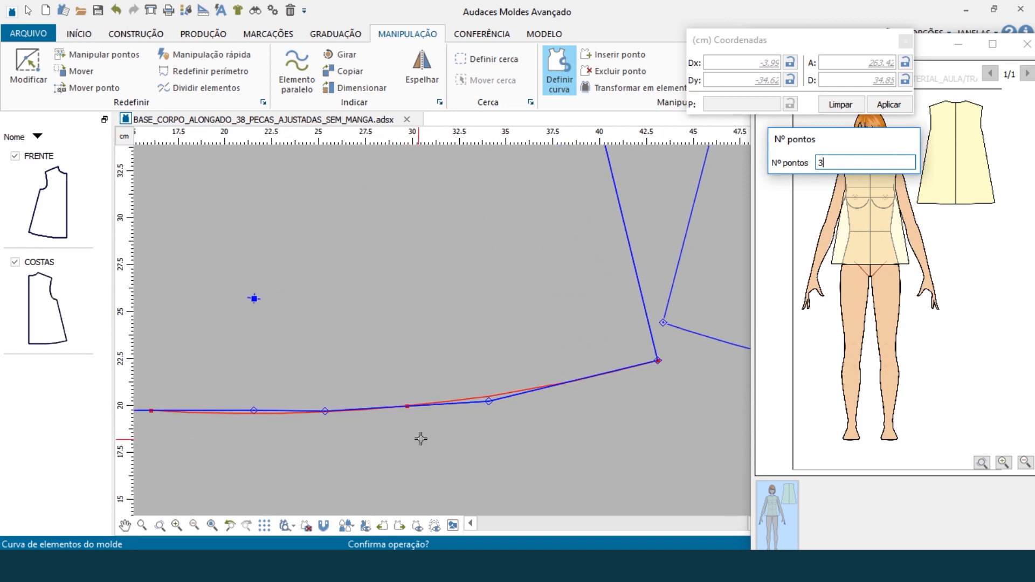
scroll(398, 437, "down", 1)
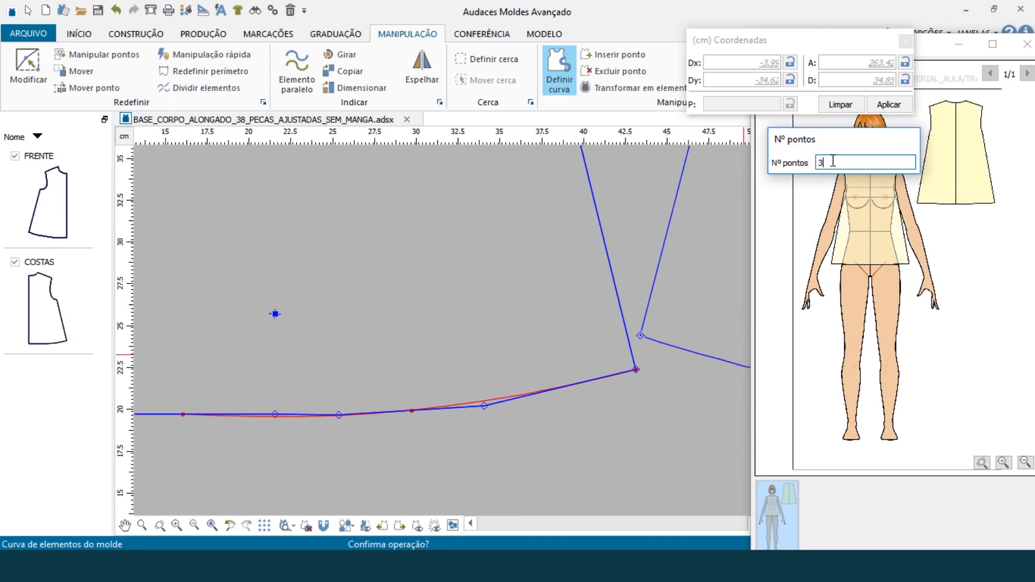
type("4")
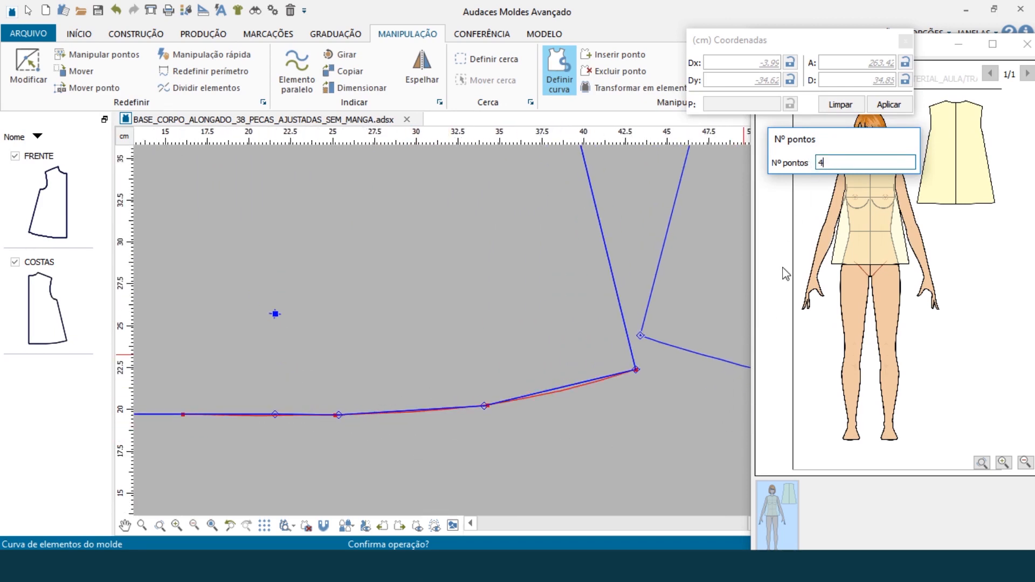
scroll(577, 409, "down", 3)
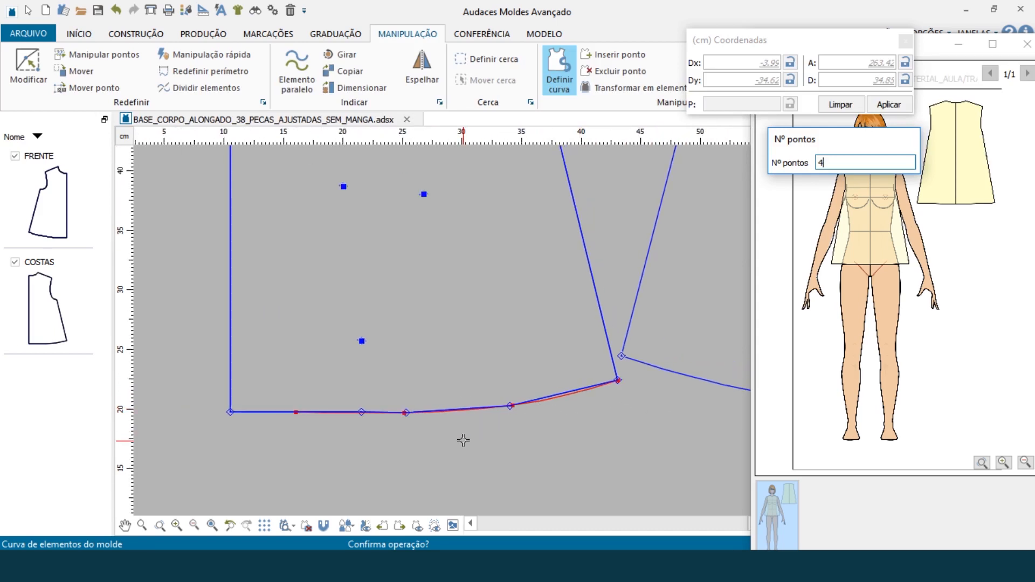
left_click(462, 456)
right_click(527, 465)
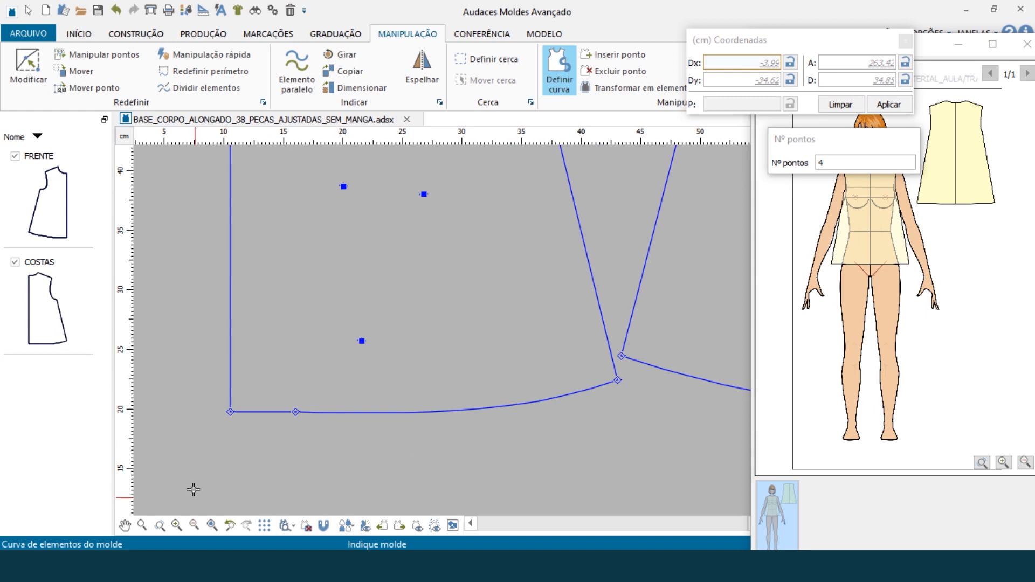
Step: Remove the five internal notches from FRENTE, leaving out the one on the side seam
scroll(263, 431, "down", 3)
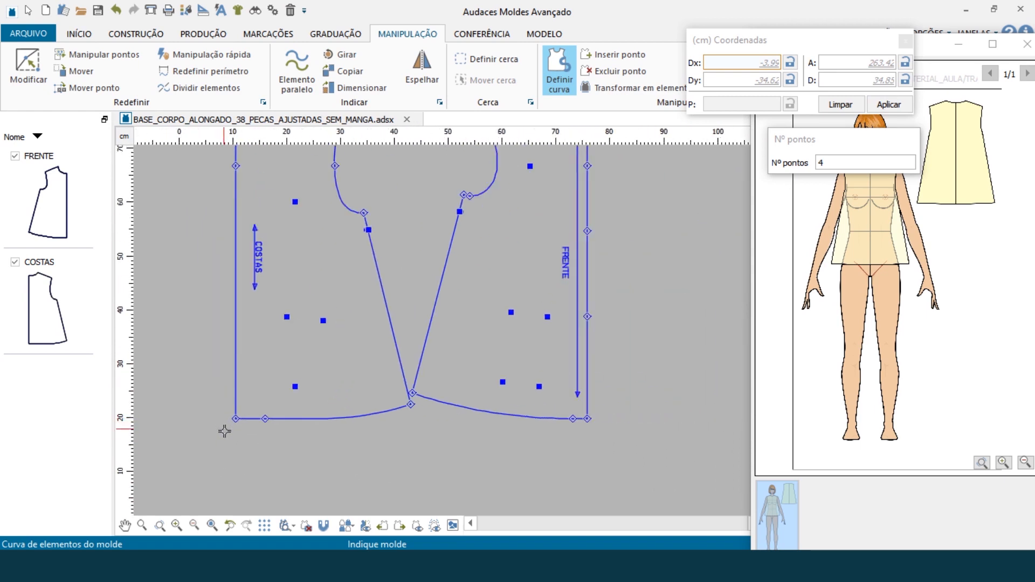
scroll(429, 469, "down", 2)
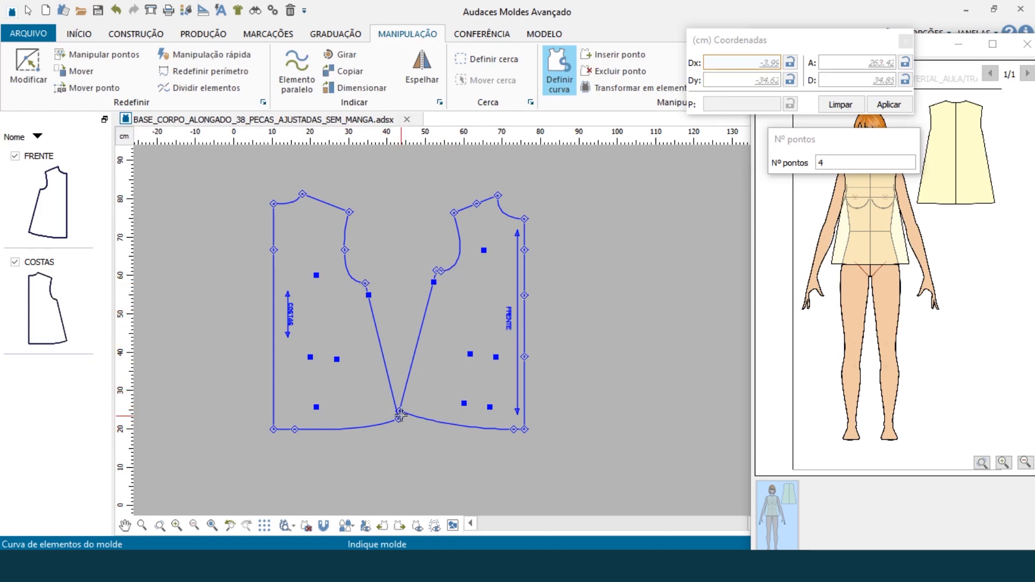
left_click(262, 35)
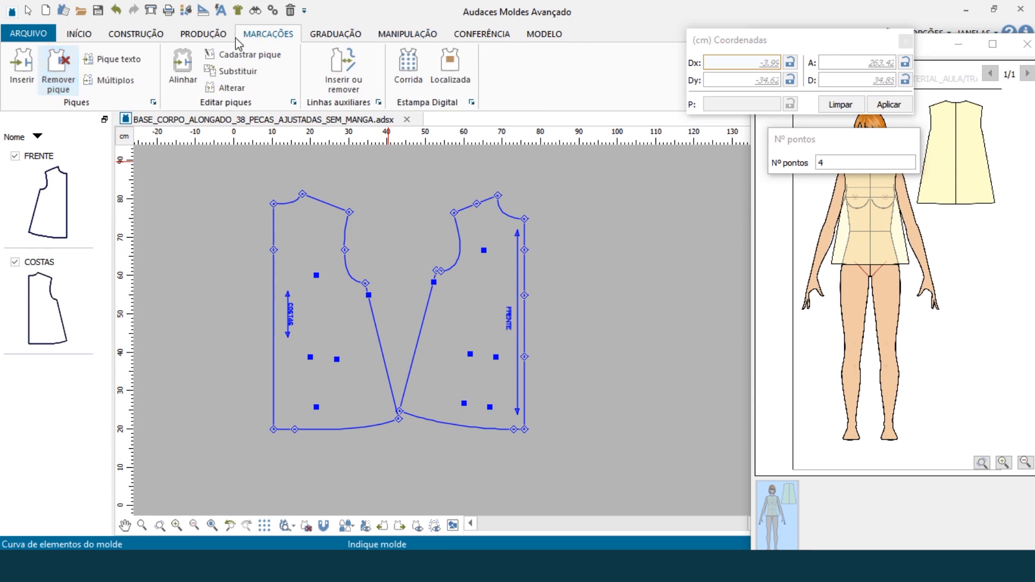
left_click(70, 79)
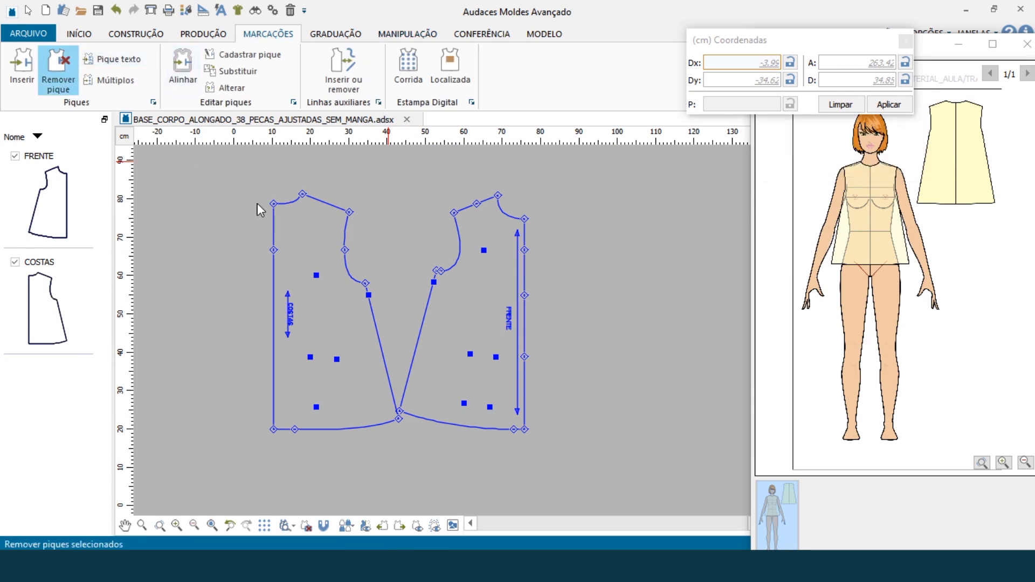
left_click(525, 266)
left_click(484, 253)
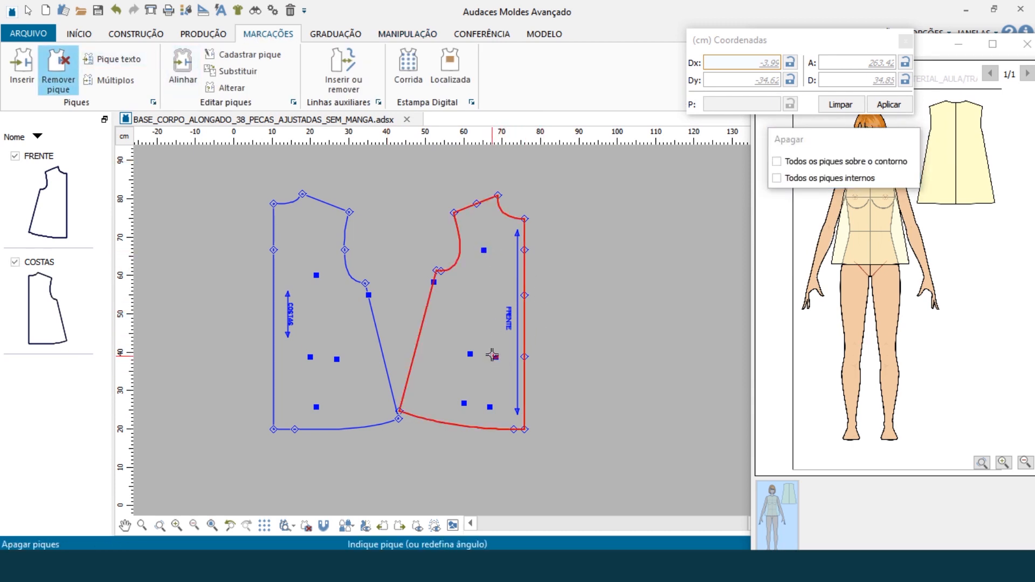
left_click(470, 354)
left_click(496, 357)
left_click(490, 406)
right_click(469, 360)
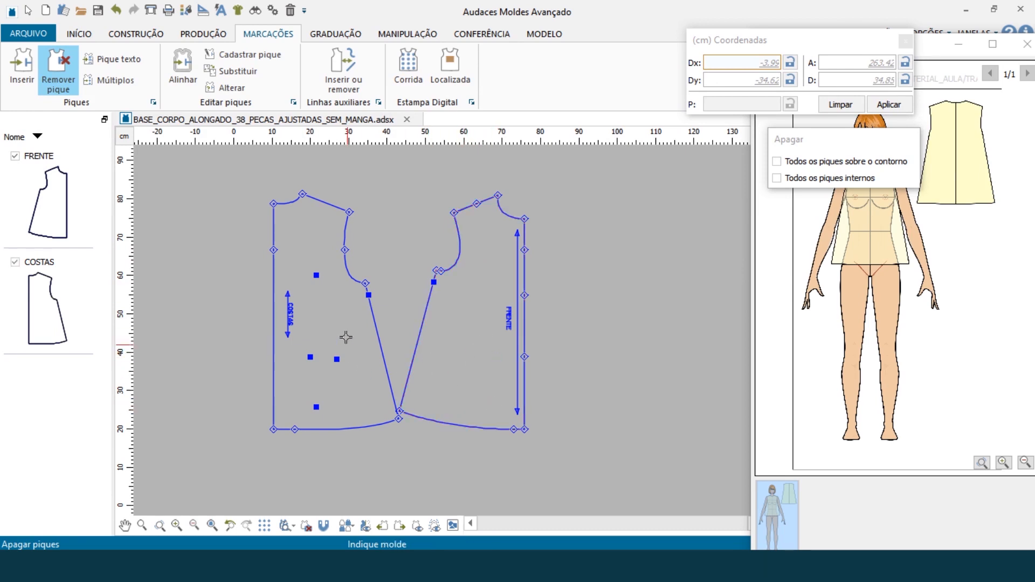
Step: Remove the four internal notches from COSTAS, leaving out the one on the side seam
left_click(351, 266)
right_click(316, 278)
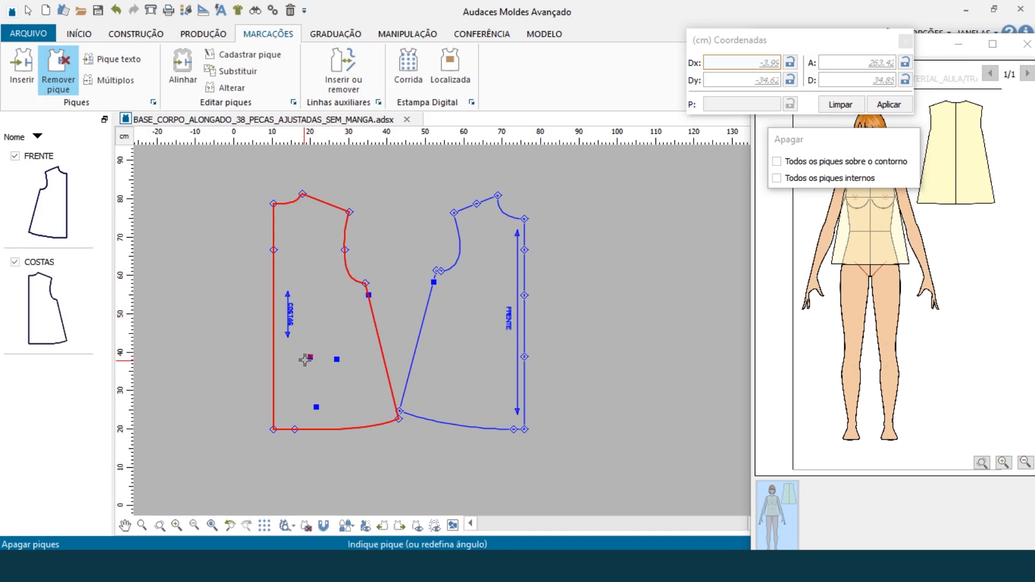
left_click(340, 359)
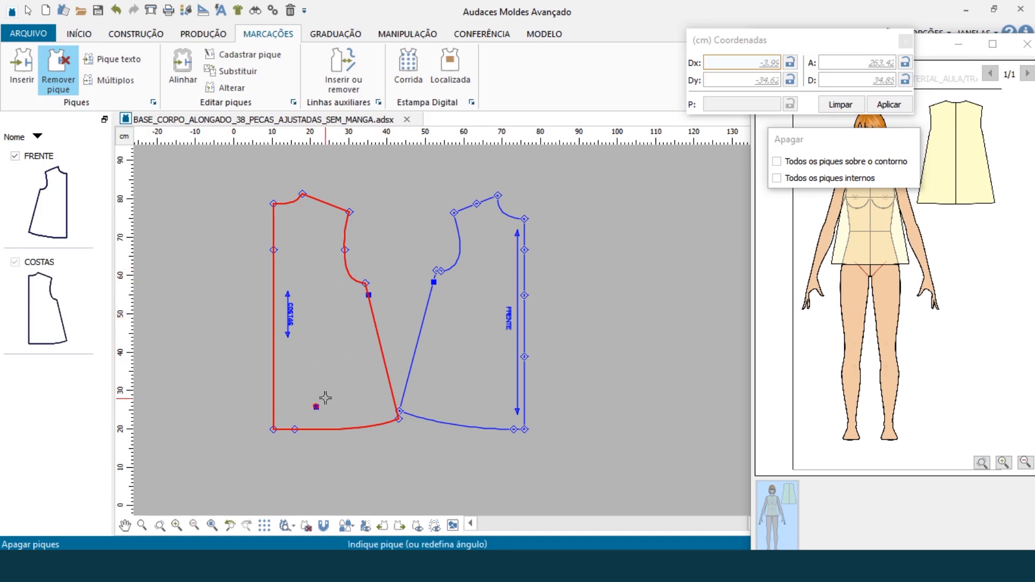
right_click(396, 275)
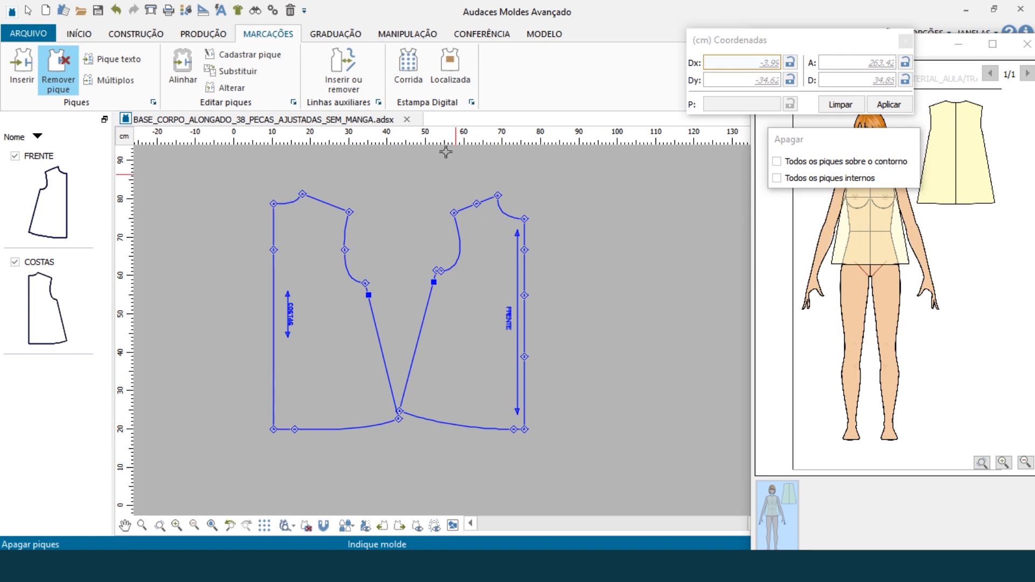
Step: Measure the perimeter of the FRENTE side seam and minimize the reference image window
left_click(477, 34)
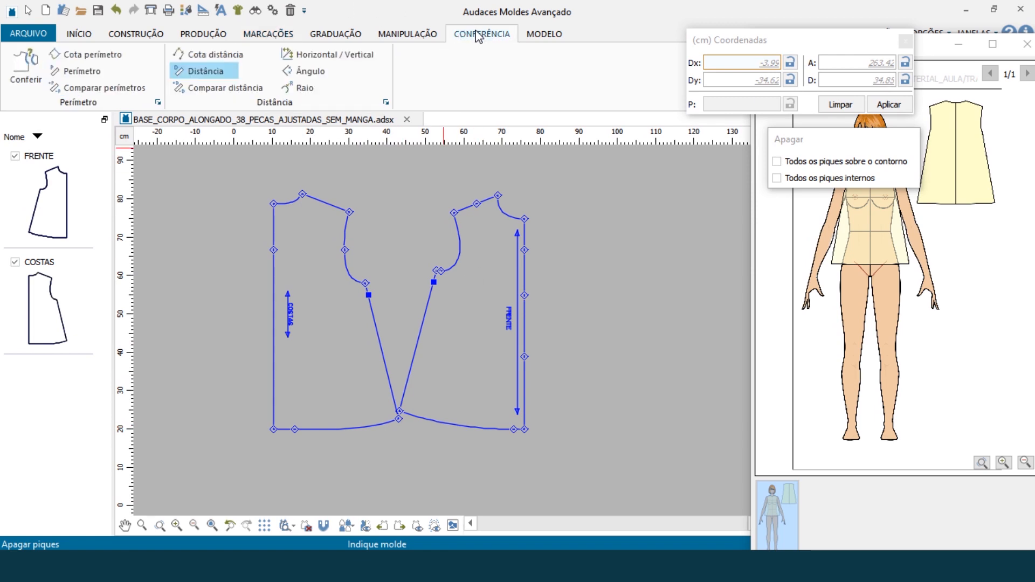
left_click(131, 71)
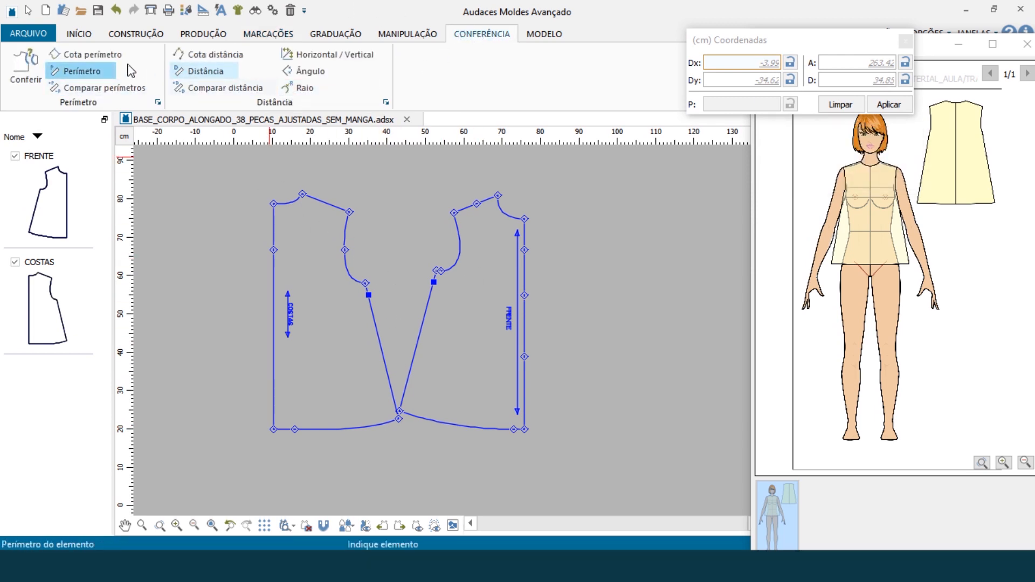
left_click(429, 303)
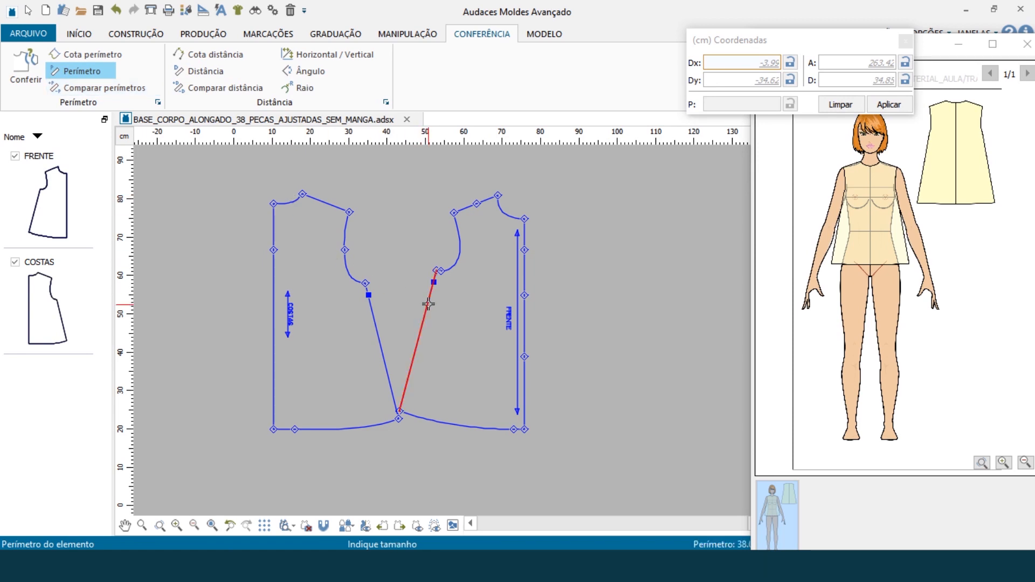
left_click_drag(933, 48, 927, 78)
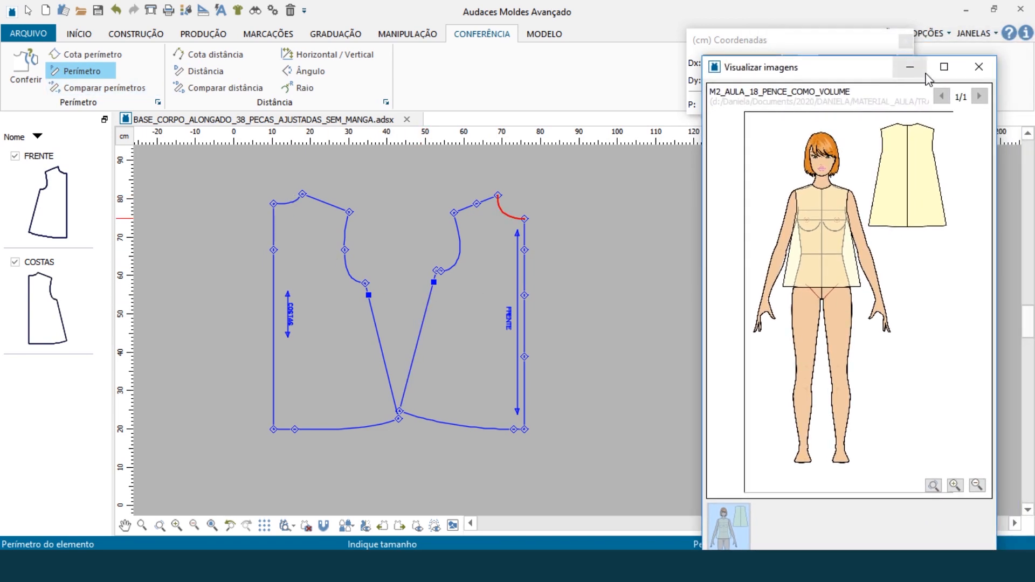
left_click(909, 70)
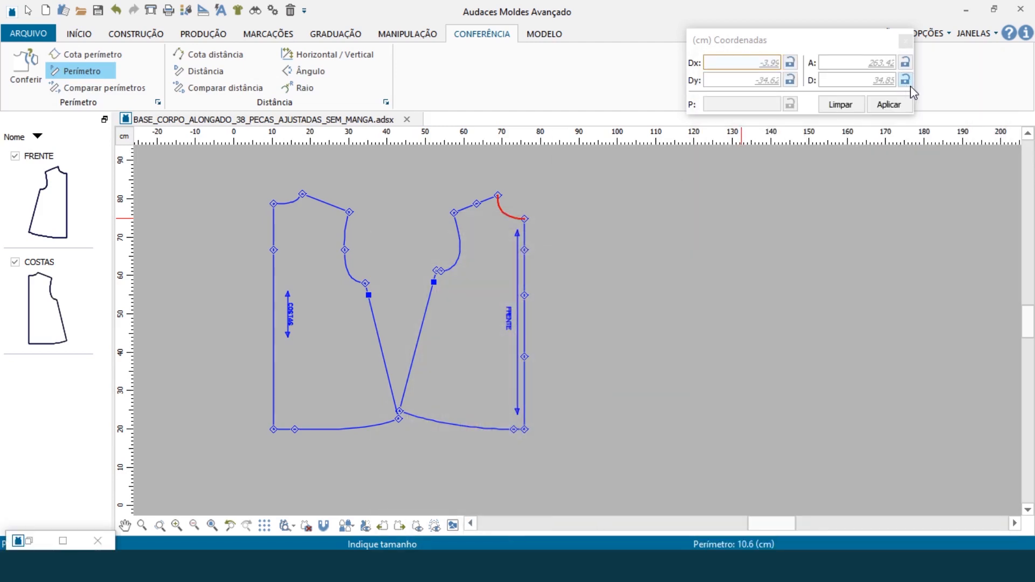
right_click(394, 315)
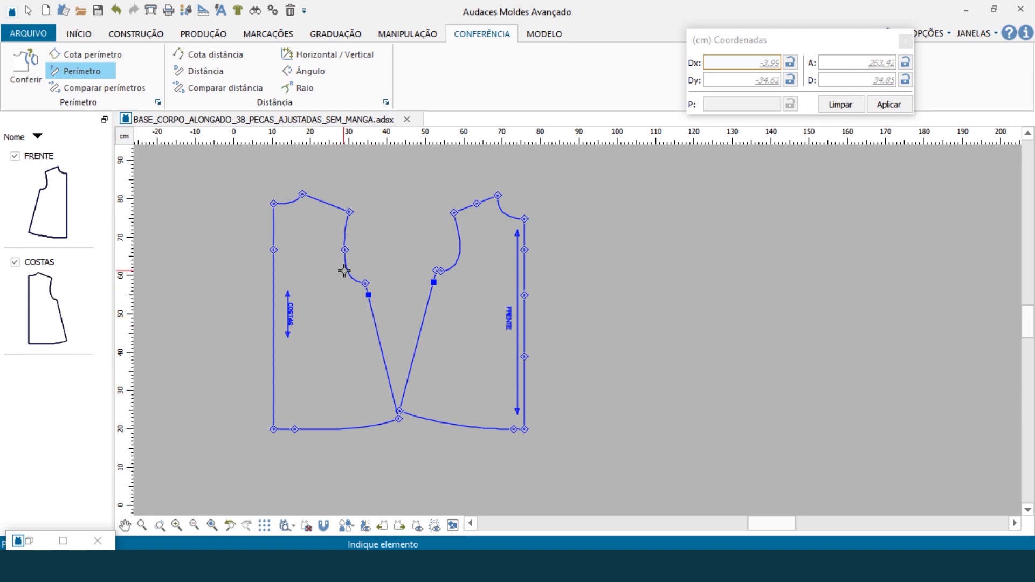
Step: Move the COSTAS piece by its side-seam hem corner onto the side-seam hem corner of FRENTE
scroll(363, 274, "up", 1)
scroll(363, 273, "up", 2)
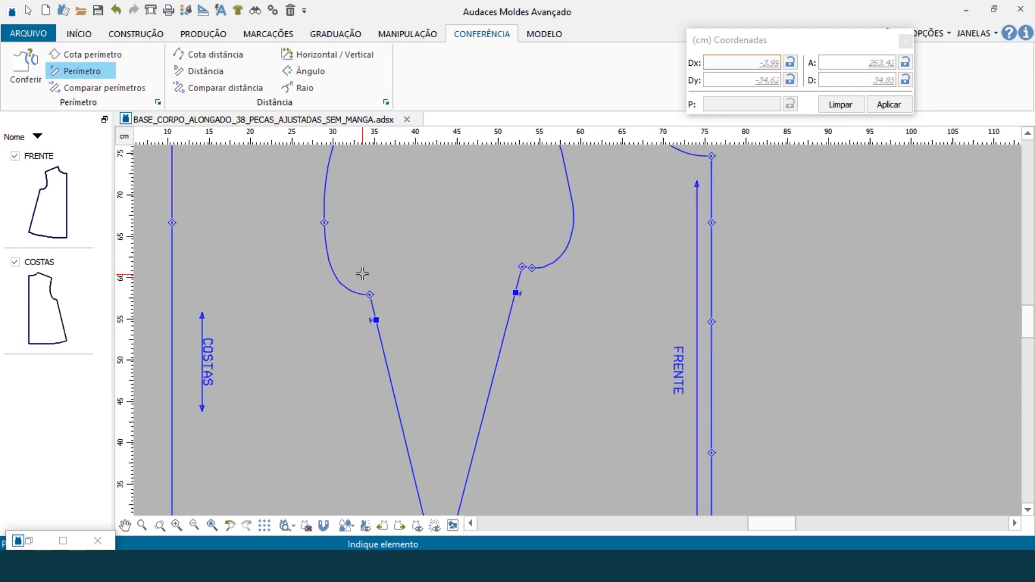
scroll(505, 287, "down", 2)
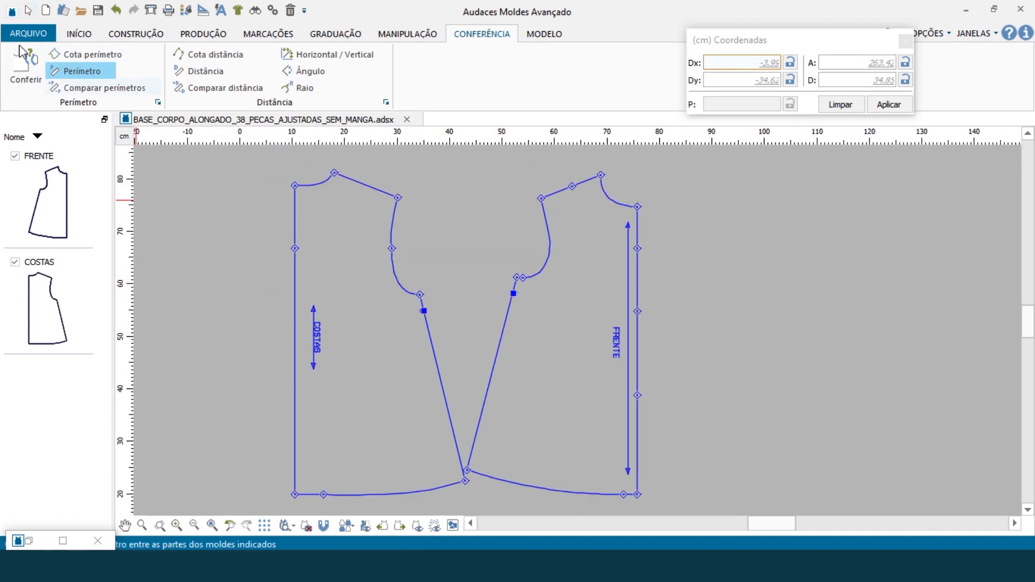
left_click(406, 35)
left_click(75, 76)
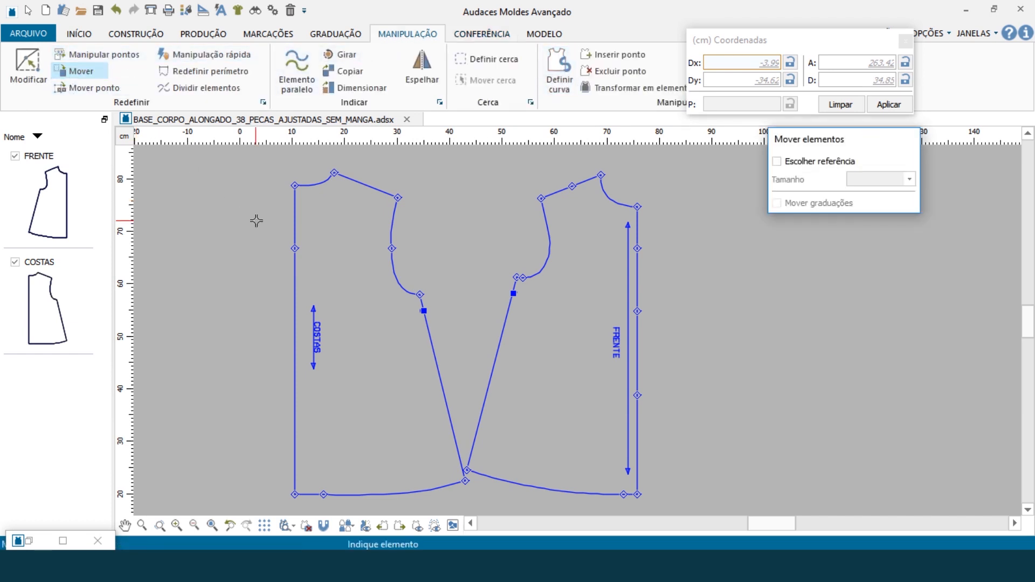
left_click(416, 296)
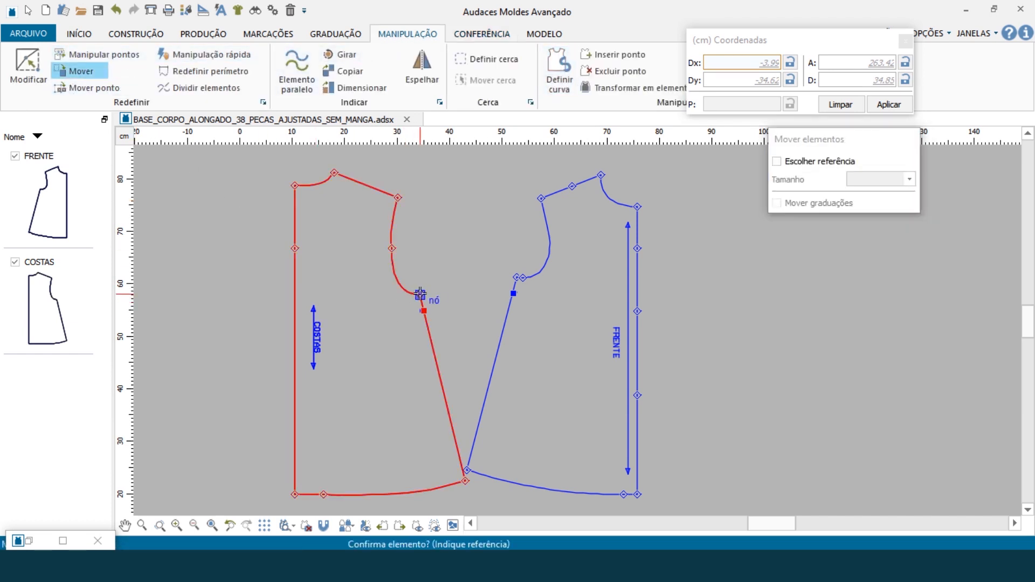
left_click(419, 294)
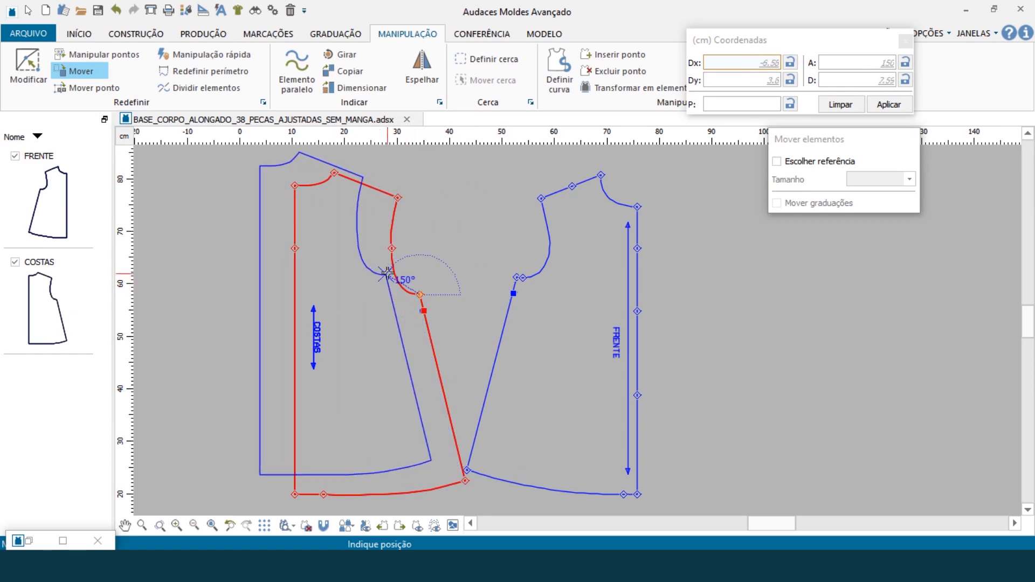
key("Escape")
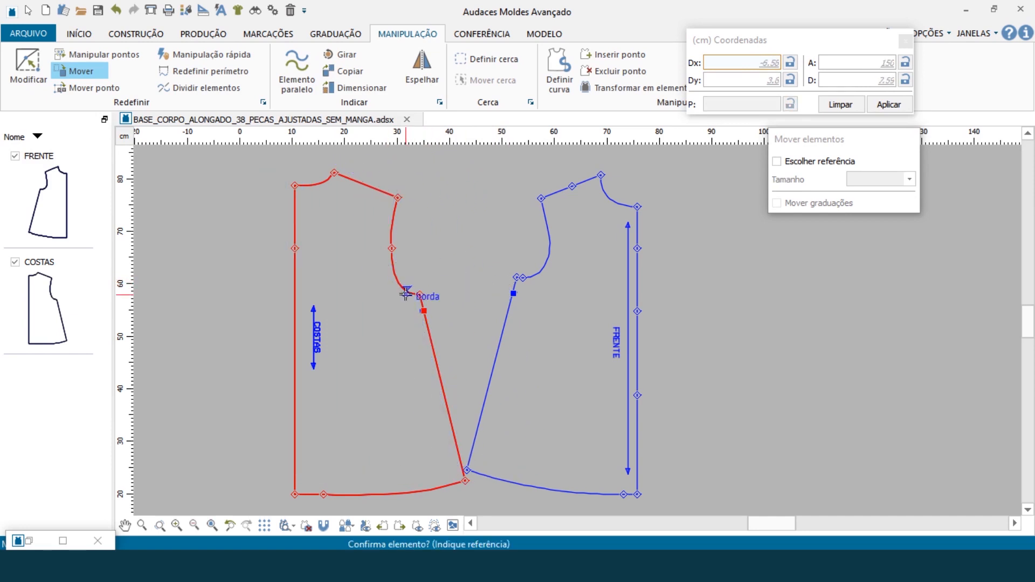
left_click(465, 480)
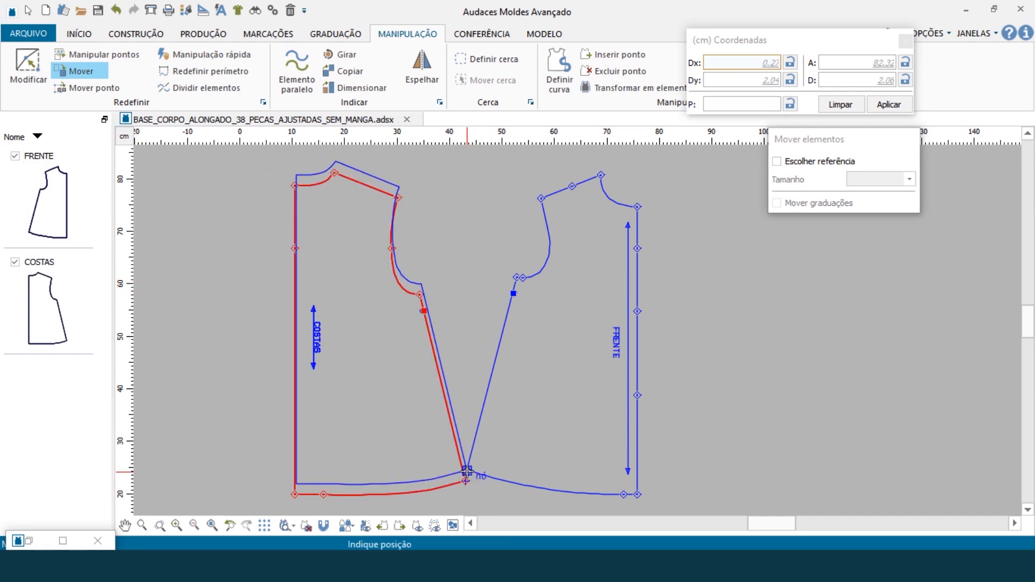
left_click(466, 471)
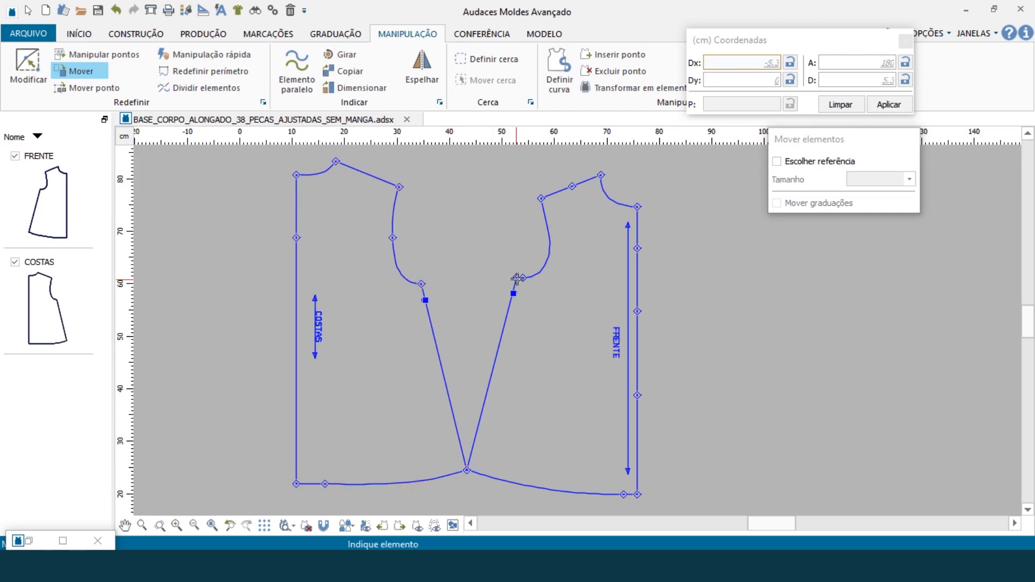
Step: Modify COSTAS proportionally, raising the underarm corner 0.75 cm in line with the side seam between the mid-armhole point and the hem corner
scroll(520, 277, "up", 4)
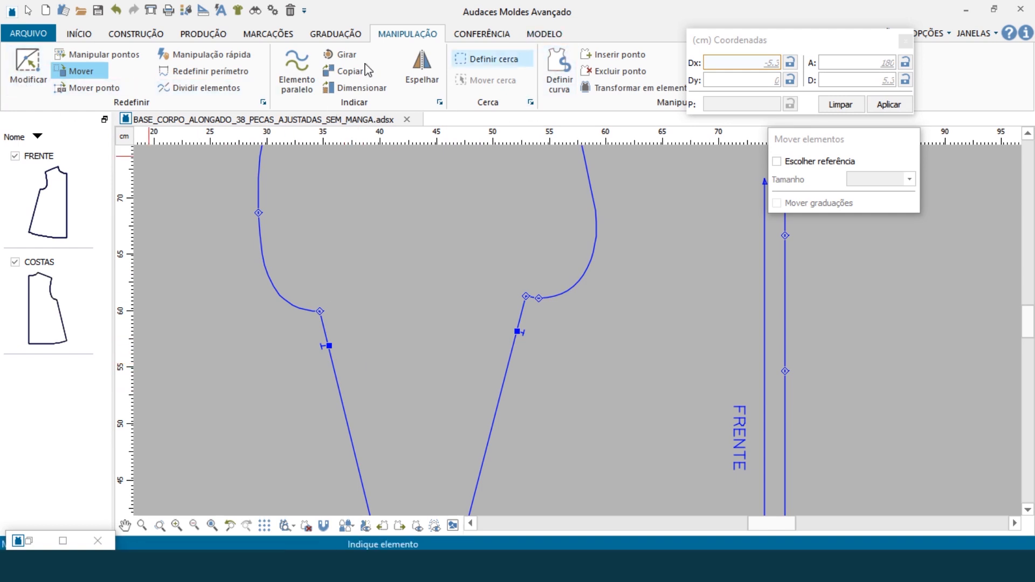
left_click(28, 69)
scroll(293, 231, "down", 1)
scroll(292, 231, "down", 2)
left_click(269, 219)
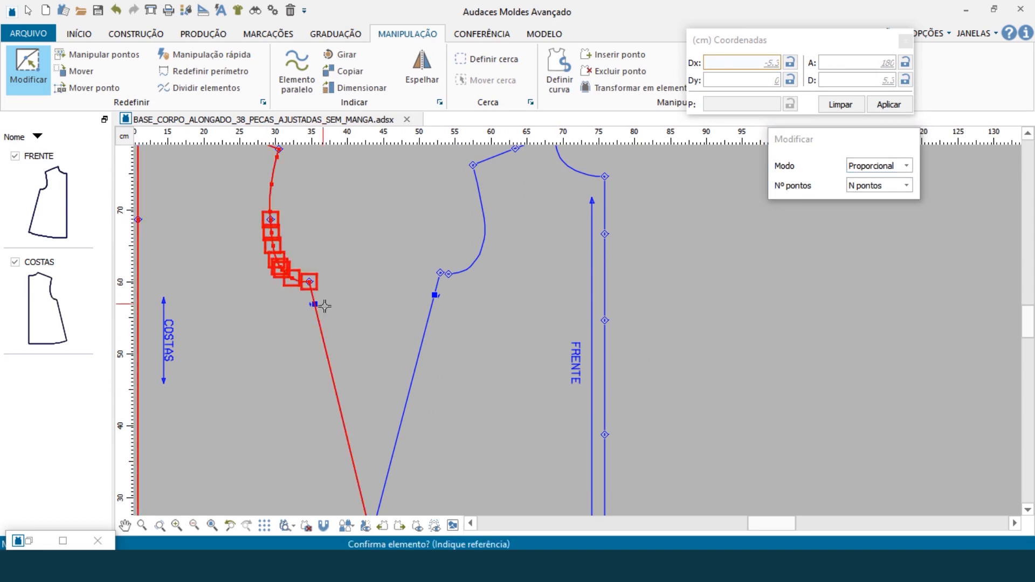
scroll(301, 396, "down", 2)
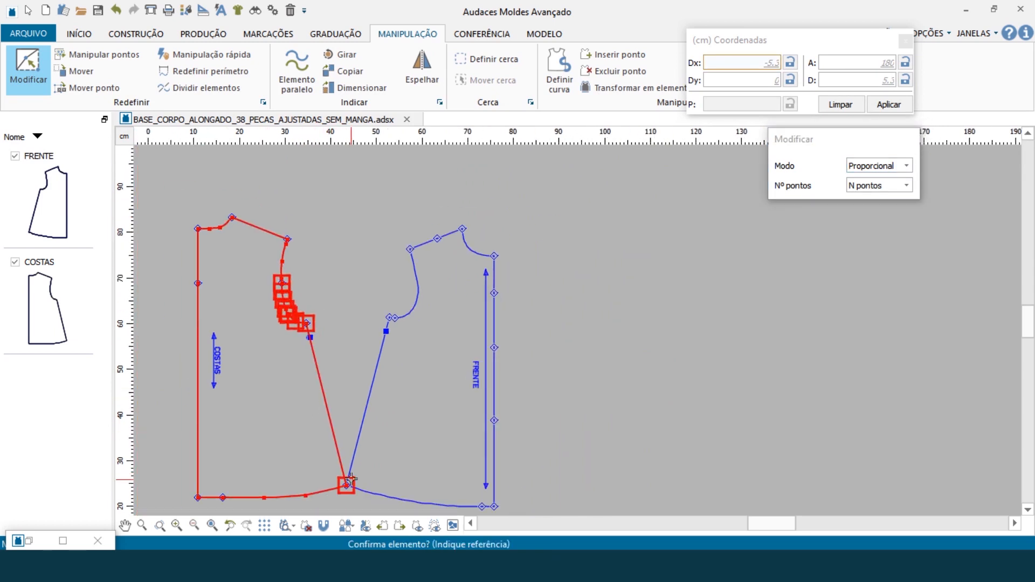
right_click(350, 479)
scroll(305, 327, "up", 3)
scroll(305, 327, "up", 2)
left_click(312, 318)
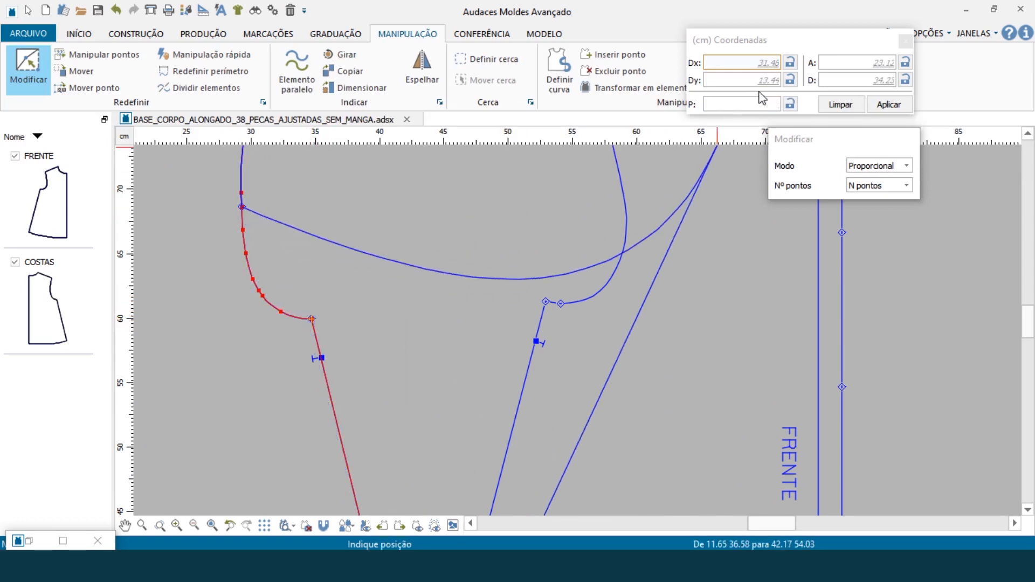
left_click(835, 80)
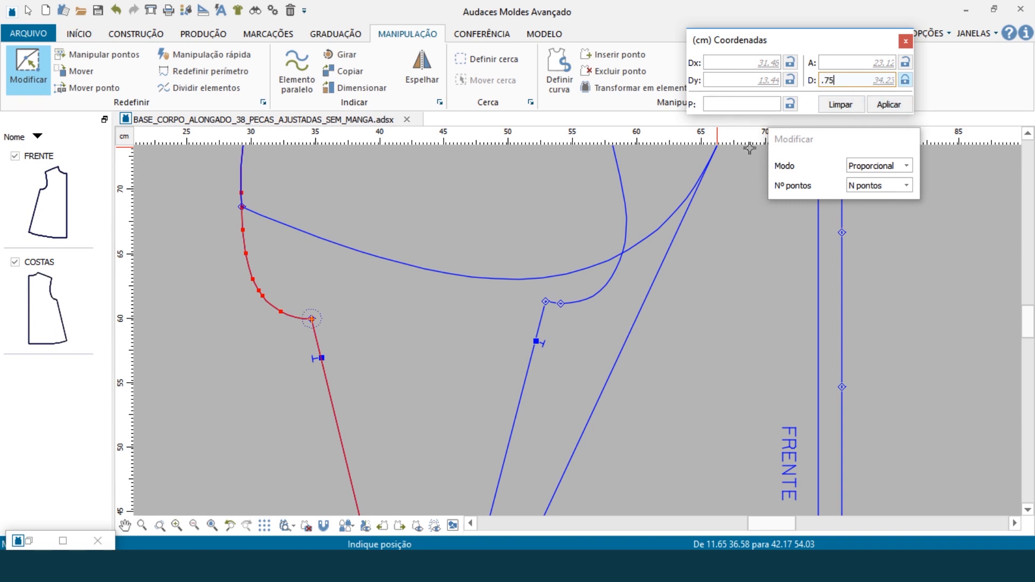
scroll(304, 310, "up", 6)
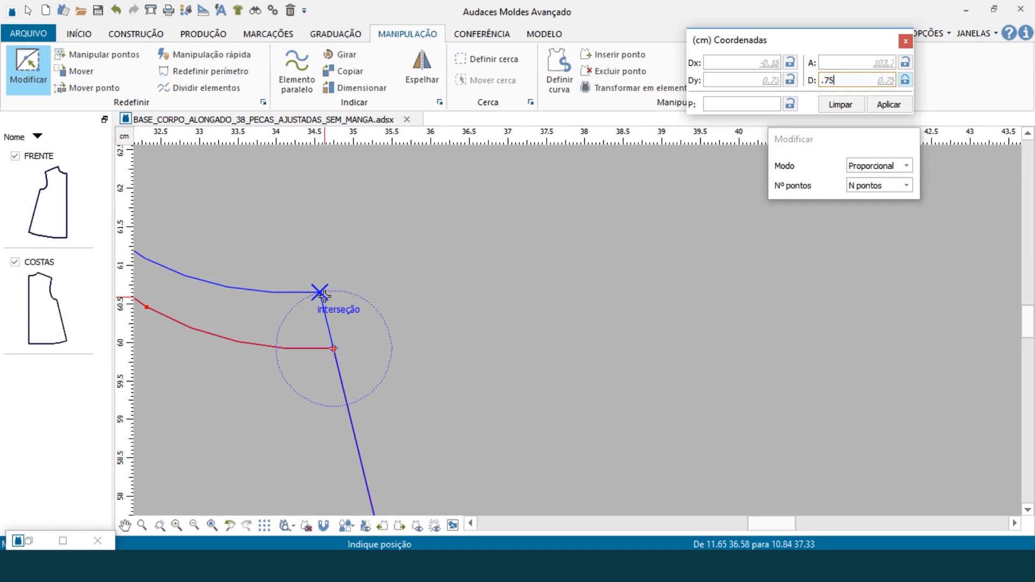
key("Return")
scroll(272, 250, "down", 5)
scroll(337, 243, "down", 4)
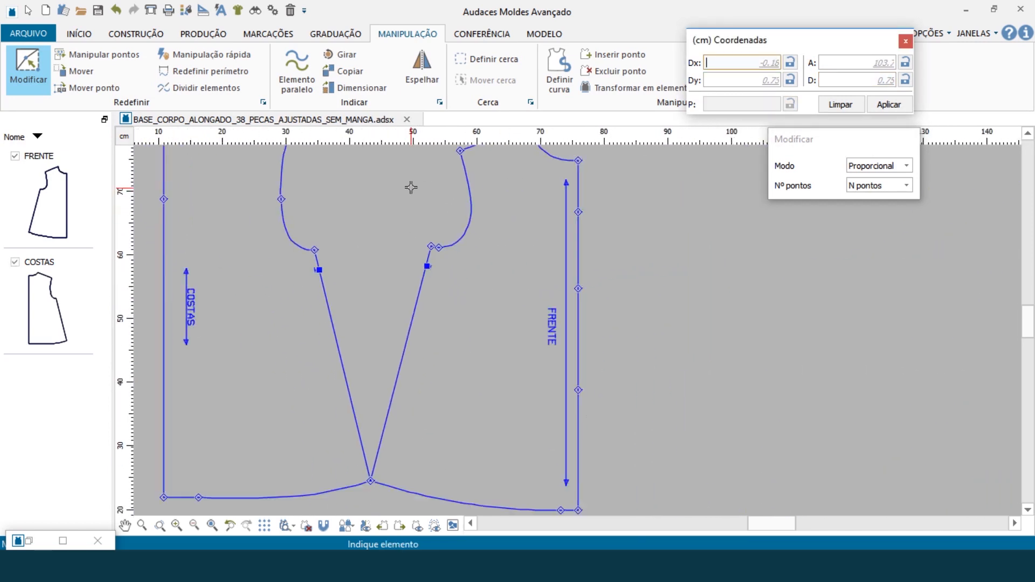
Step: Modify FRENTE proportionally, lowering the underarm corner 0.75 cm along the side seam together with the armhole curve
left_click(380, 439)
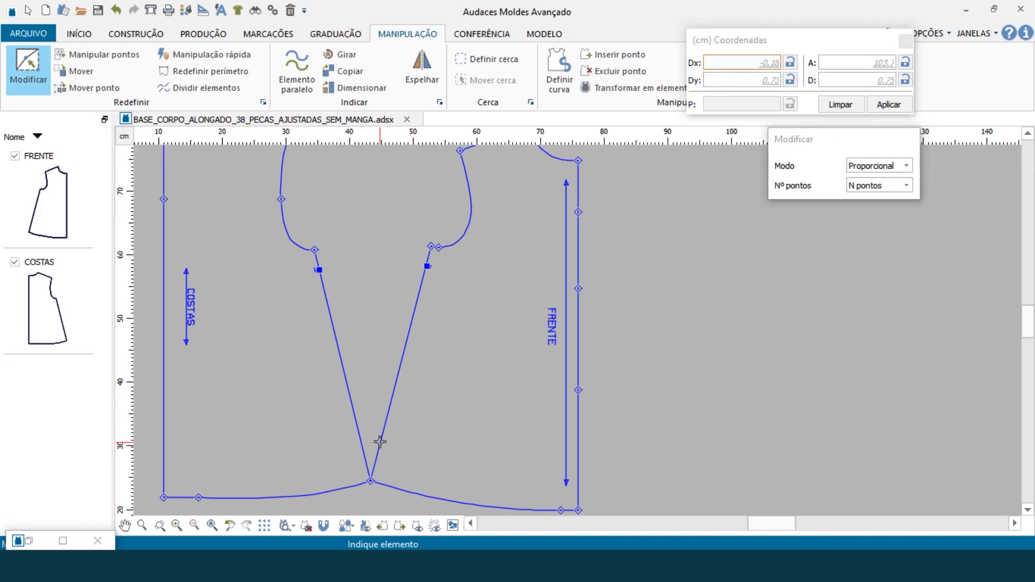
left_click(471, 207)
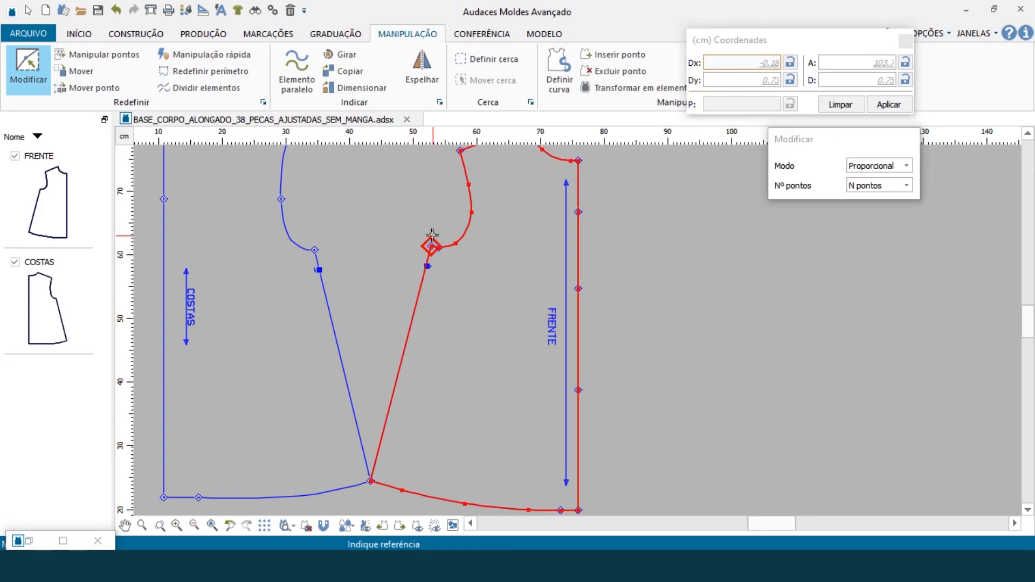
left_click(429, 244)
scroll(449, 257, "up", 4)
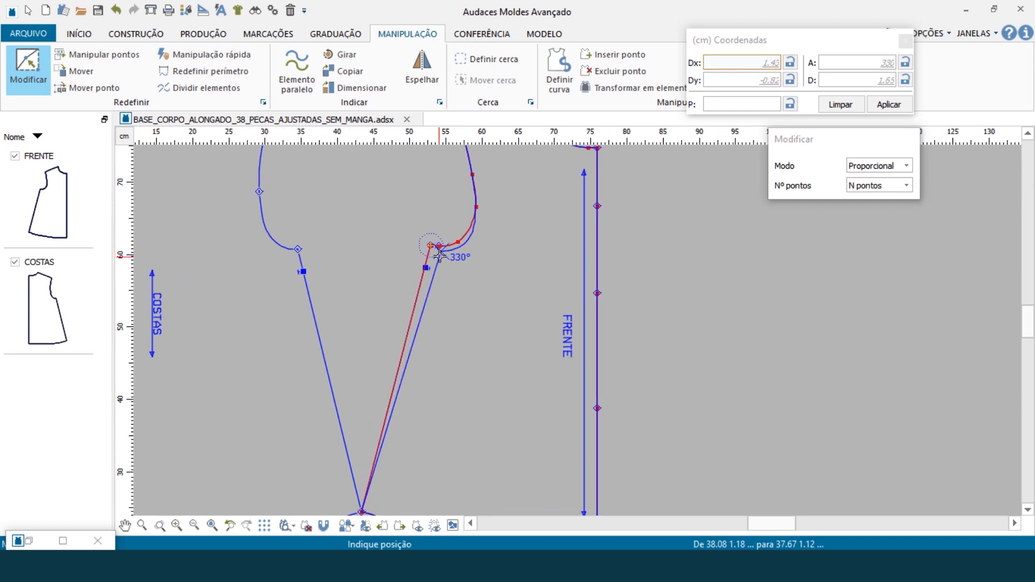
scroll(463, 261, "up", 3)
left_click(830, 80)
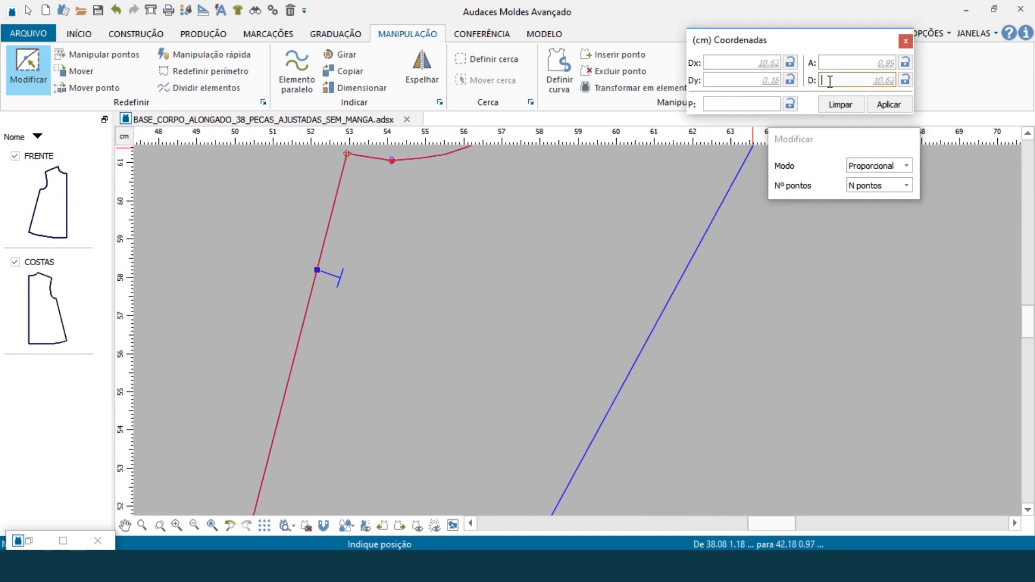
type("0.75")
left_click(895, 103)
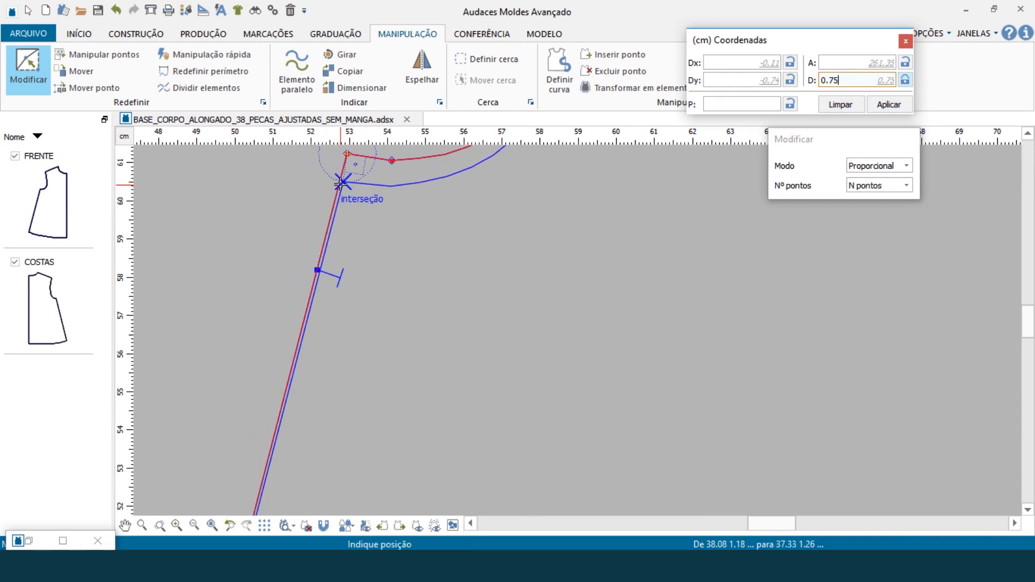
scroll(340, 184, "up", 2)
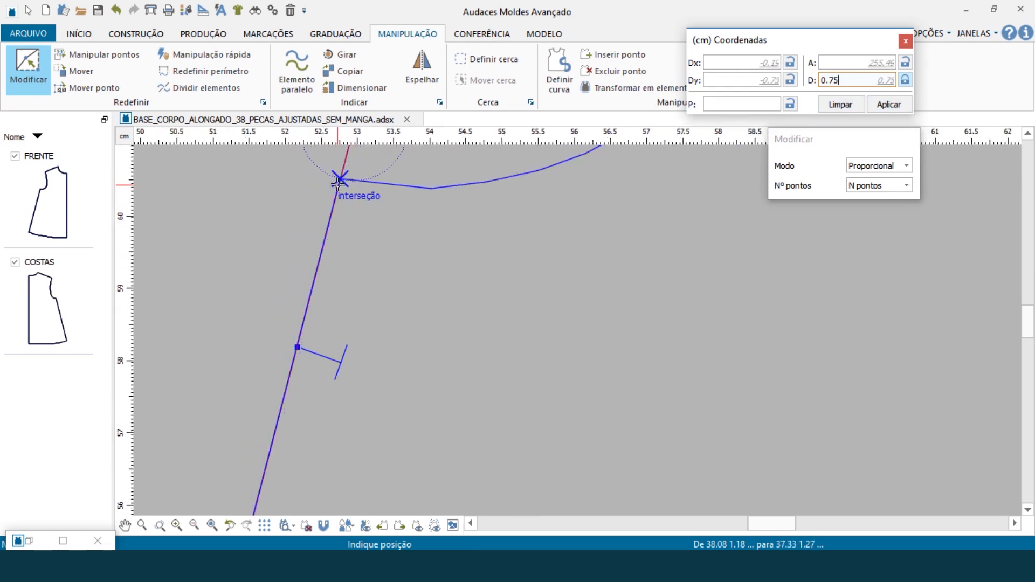
left_click(338, 183)
scroll(353, 266, "down", 3)
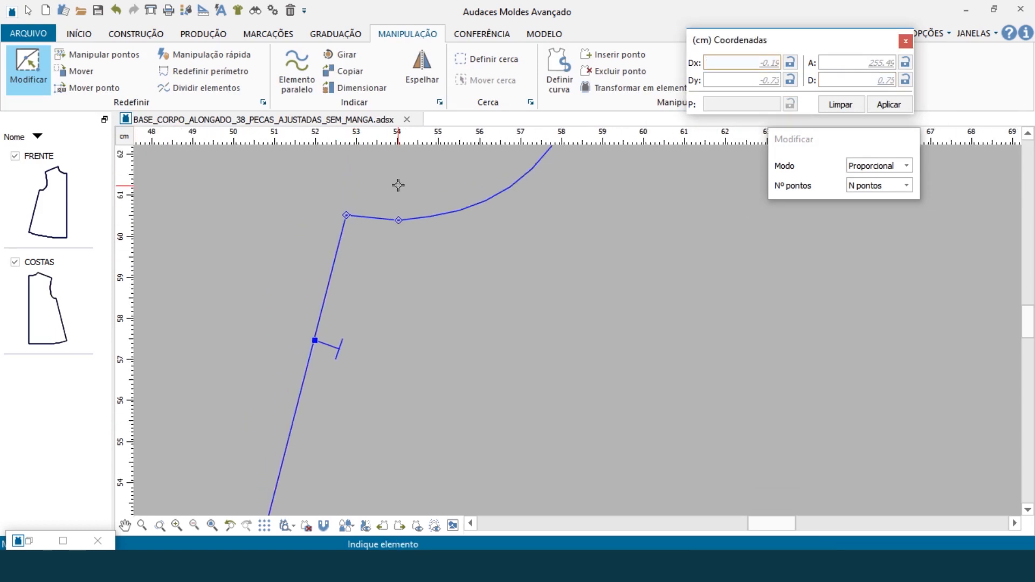
scroll(405, 193, "down", 5)
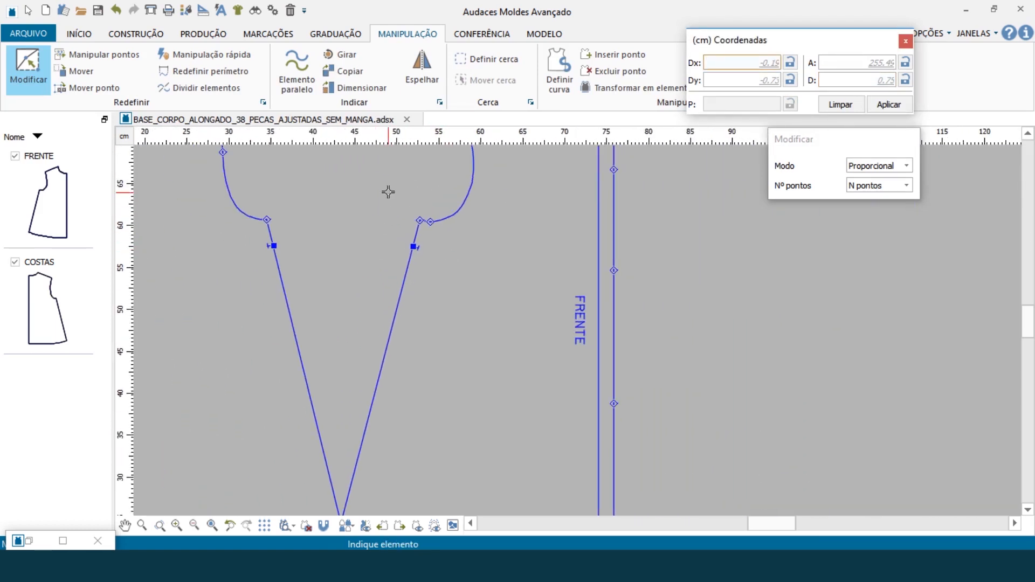
Step: Measure the side-seam perimeters of FRENTE and COSTAS to compare their lengths
left_click(482, 33)
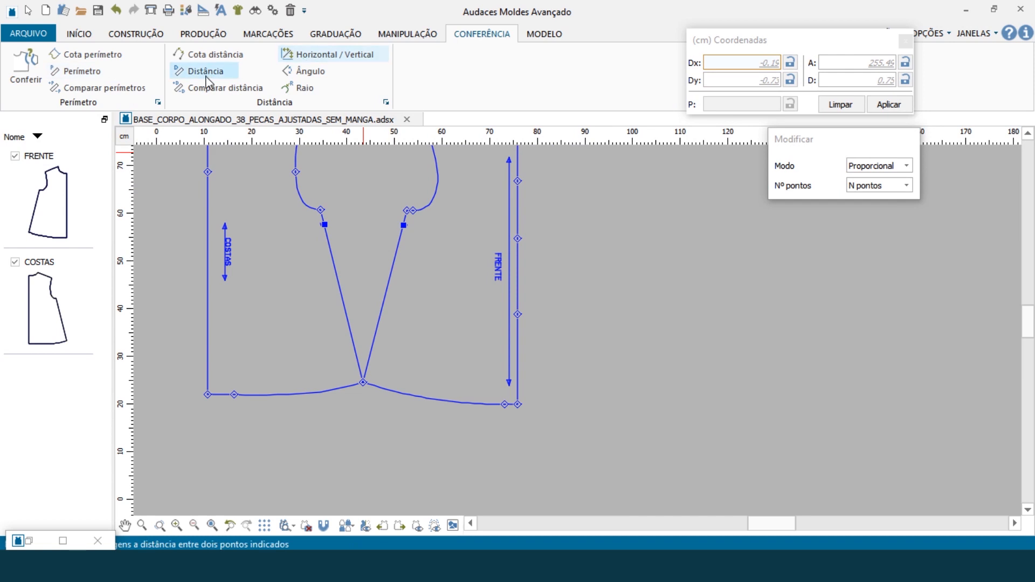
left_click(81, 70)
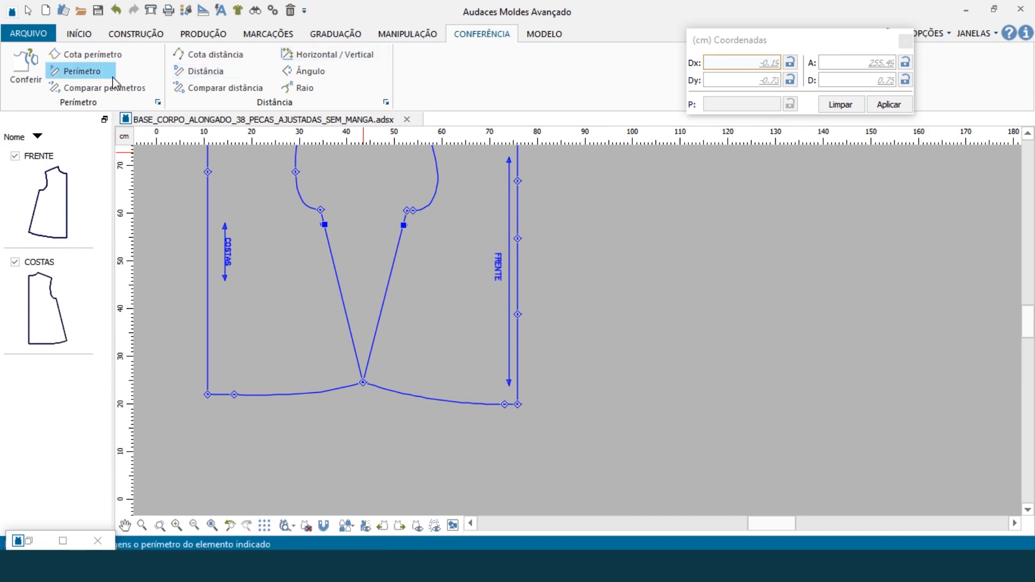
left_click(394, 262)
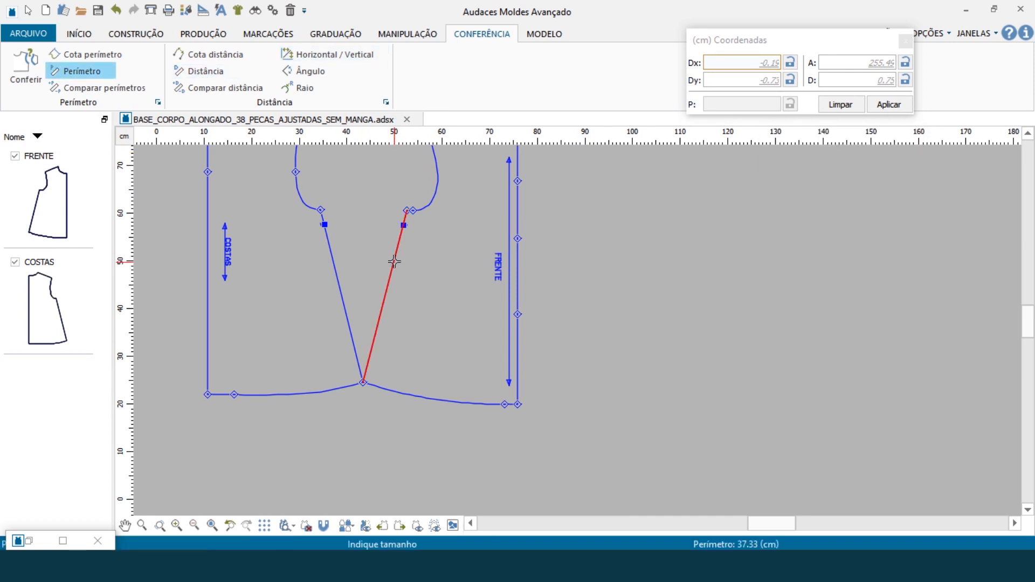
left_click(332, 263)
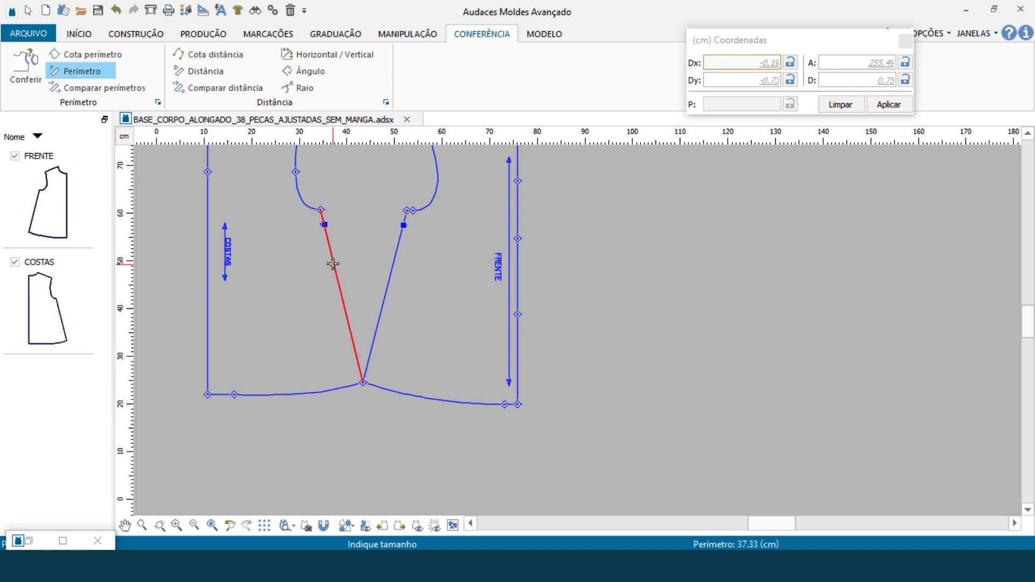
left_click(370, 226)
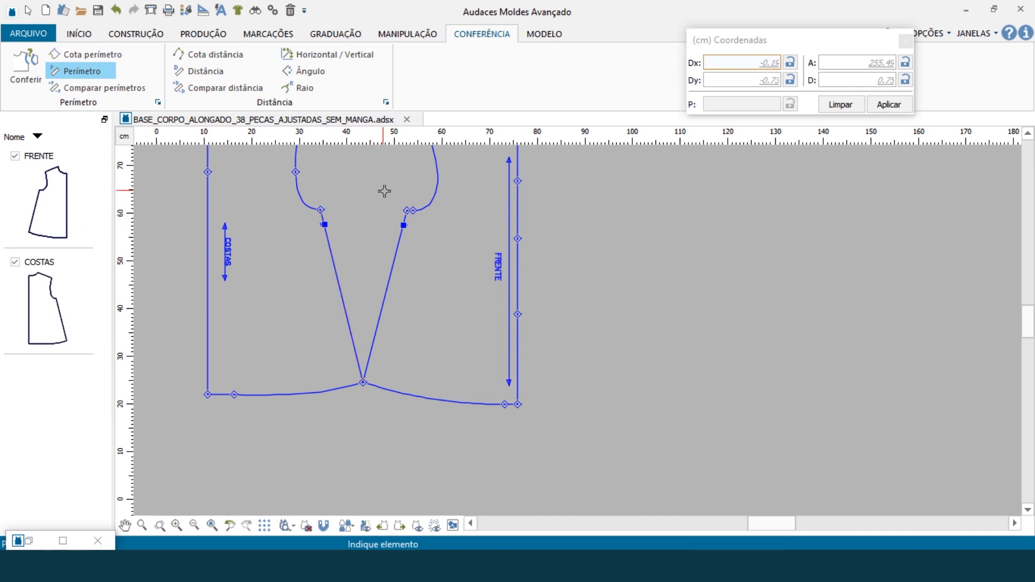
scroll(435, 442, "down", 3)
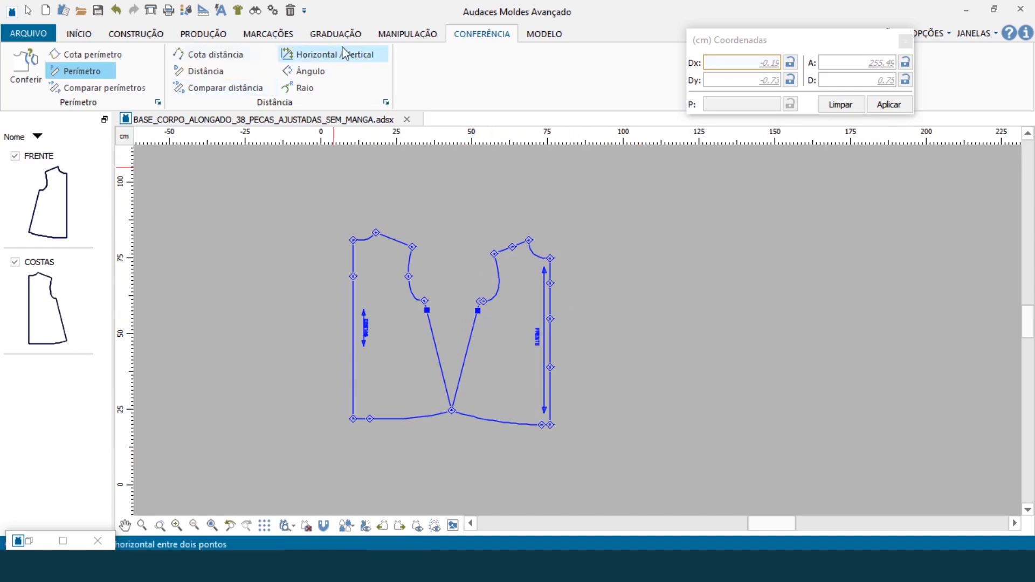
Step: Remove the side-seam notches below the underarm corners of FRENTE and COSTAS
scroll(479, 310, "up", 5)
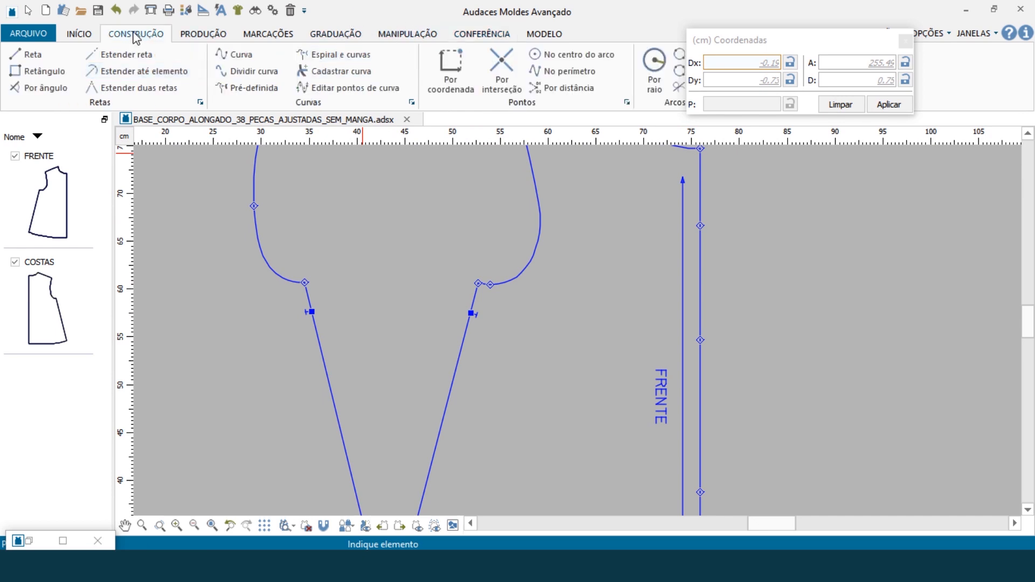
left_click(268, 33)
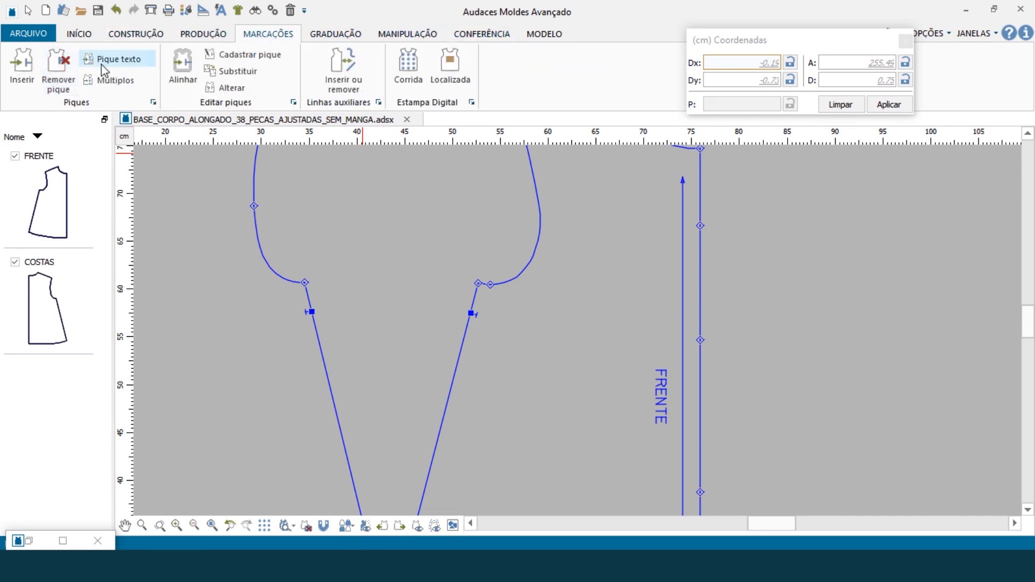
left_click(59, 70)
left_click(478, 293)
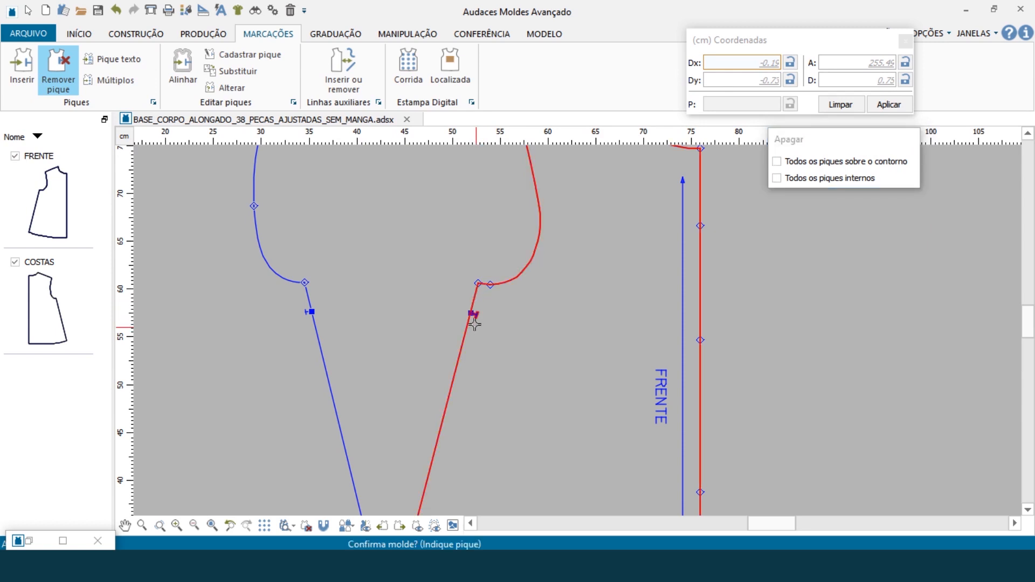
left_click(472, 315)
left_click(307, 296)
left_click(310, 309)
Step: Unfold FRENTE and COSTAS along their centre lines with the automatic option and the grainline in the middle of each piece
scroll(339, 293, "down", 2)
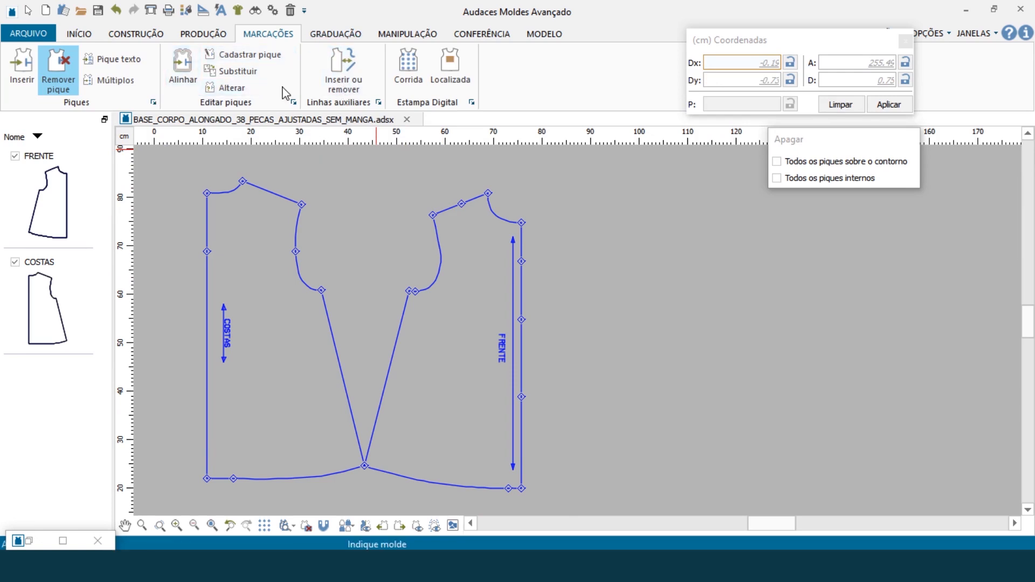
left_click(203, 33)
left_click(216, 87)
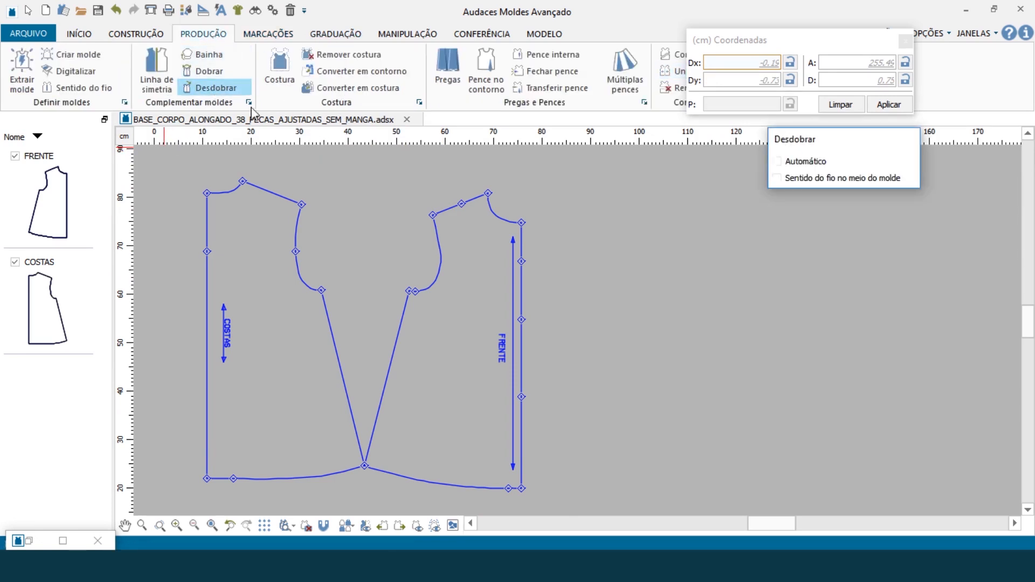
left_click(521, 330)
left_click(733, 304)
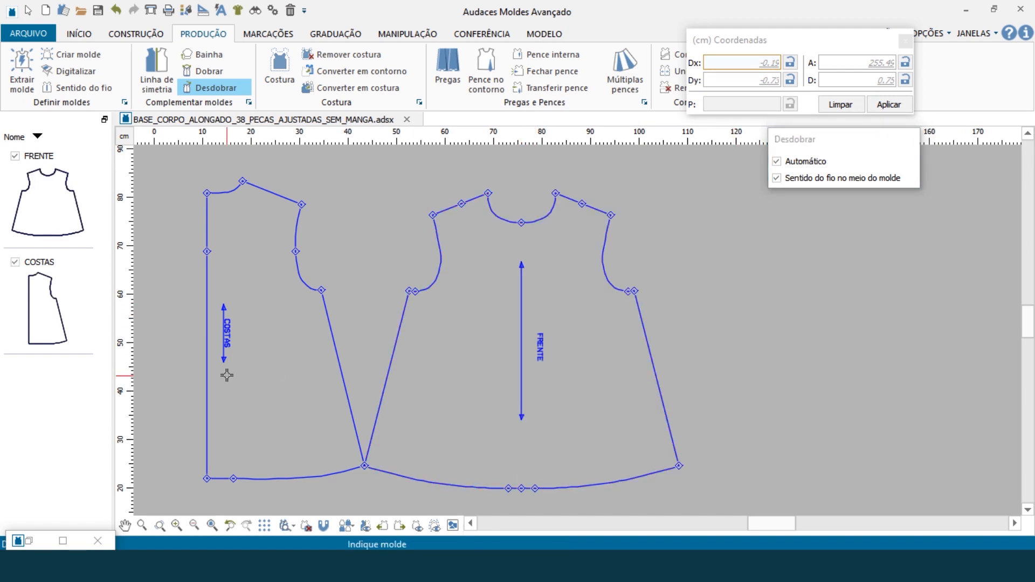
left_click(207, 360)
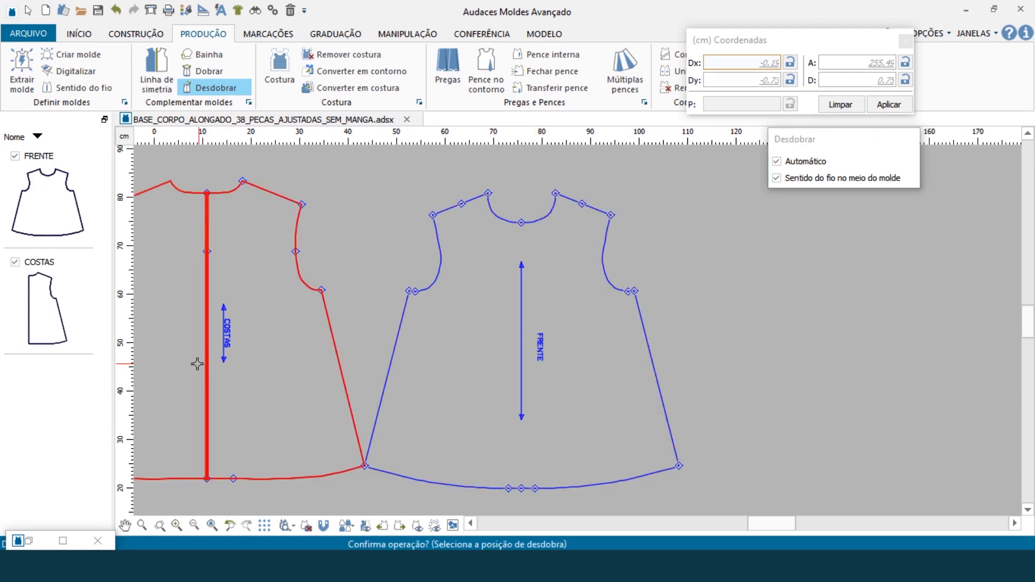
left_click(178, 366)
scroll(686, 344, "down", 2)
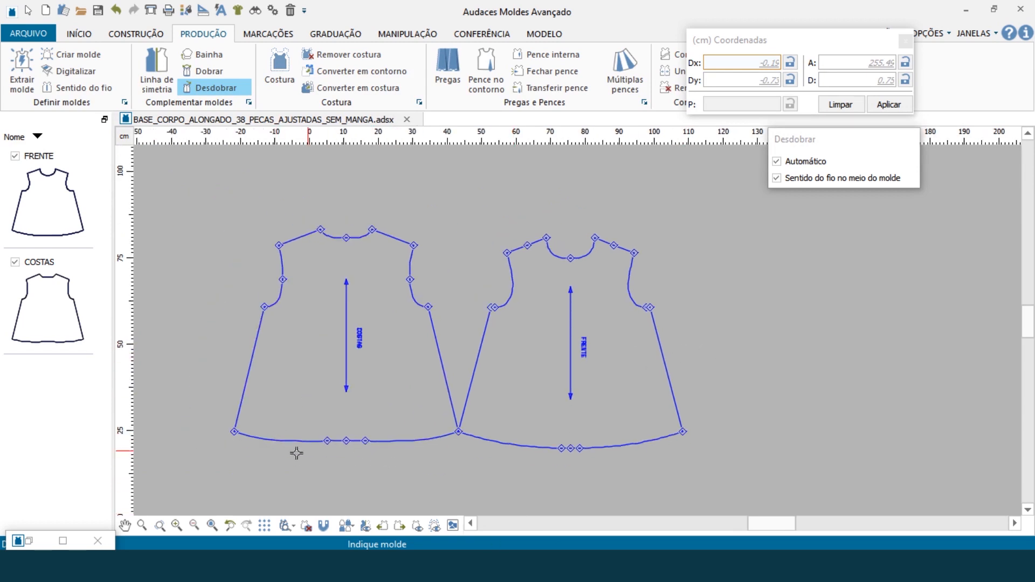
Step: Redefine the COSTAS hem as a single 4-point curve between its two side-seam hem corners
scroll(351, 467, "up", 1)
scroll(352, 467, "up", 1)
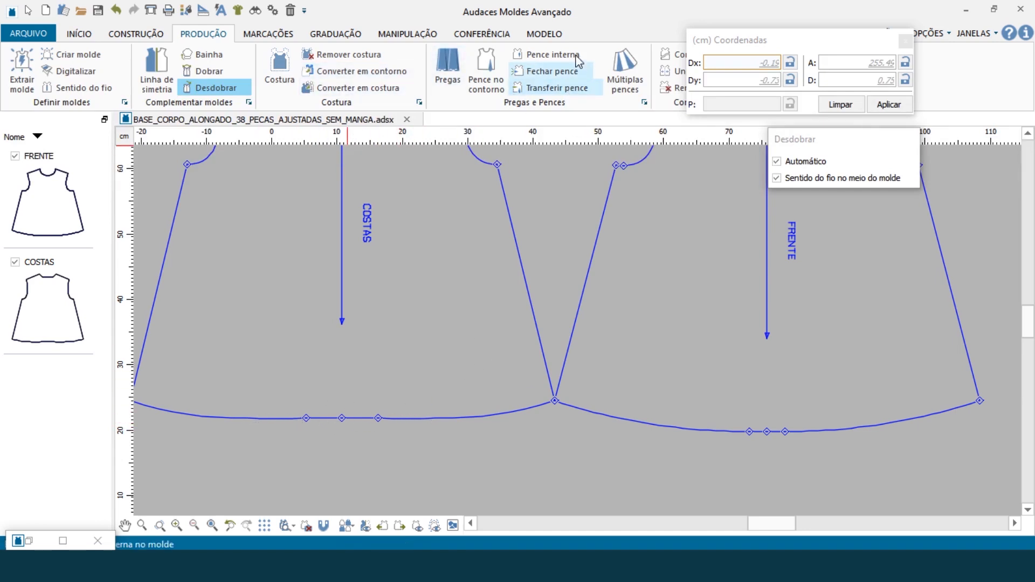
left_click(402, 34)
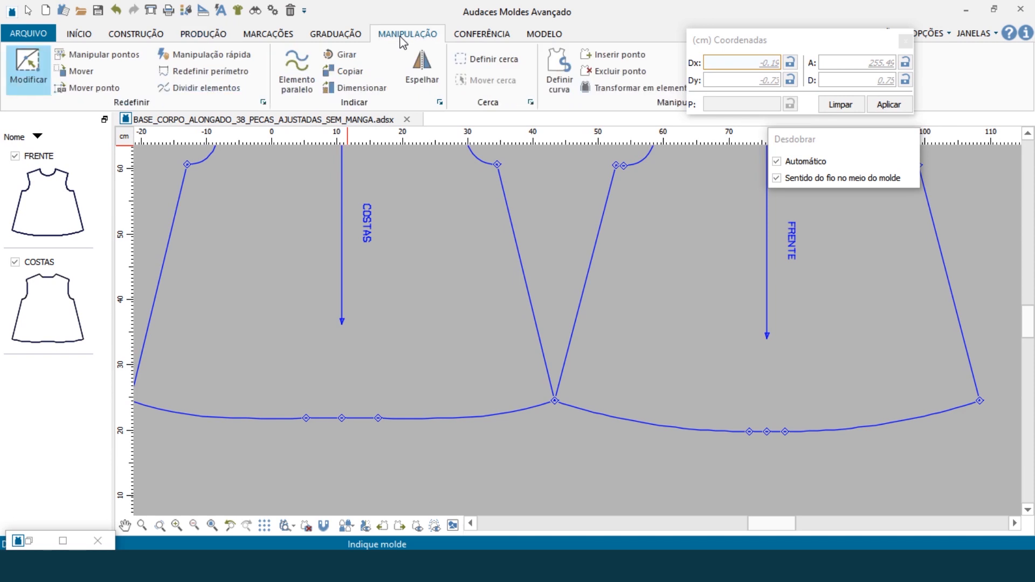
left_click(558, 68)
scroll(774, 259, "down", 2)
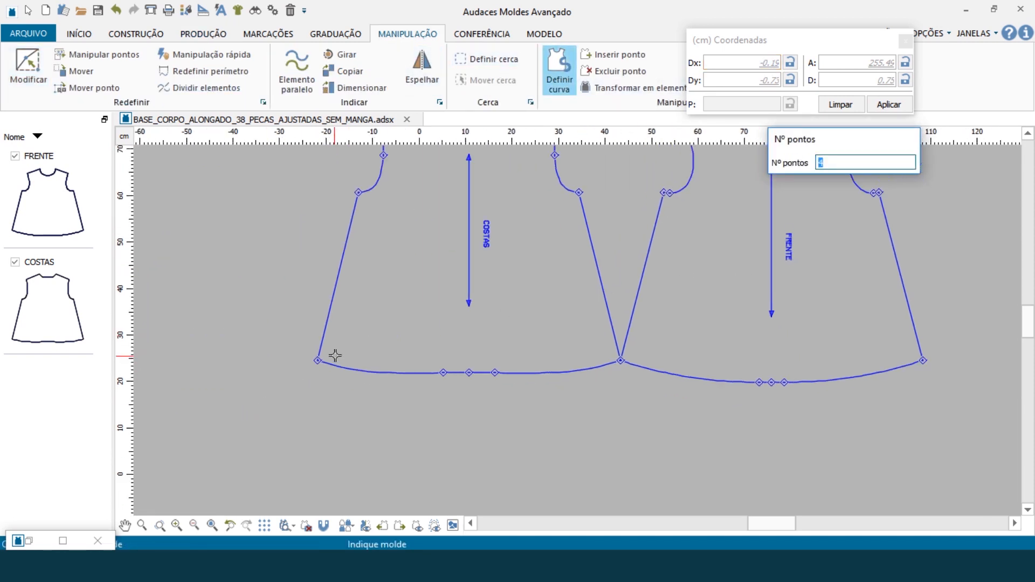
left_click(357, 370)
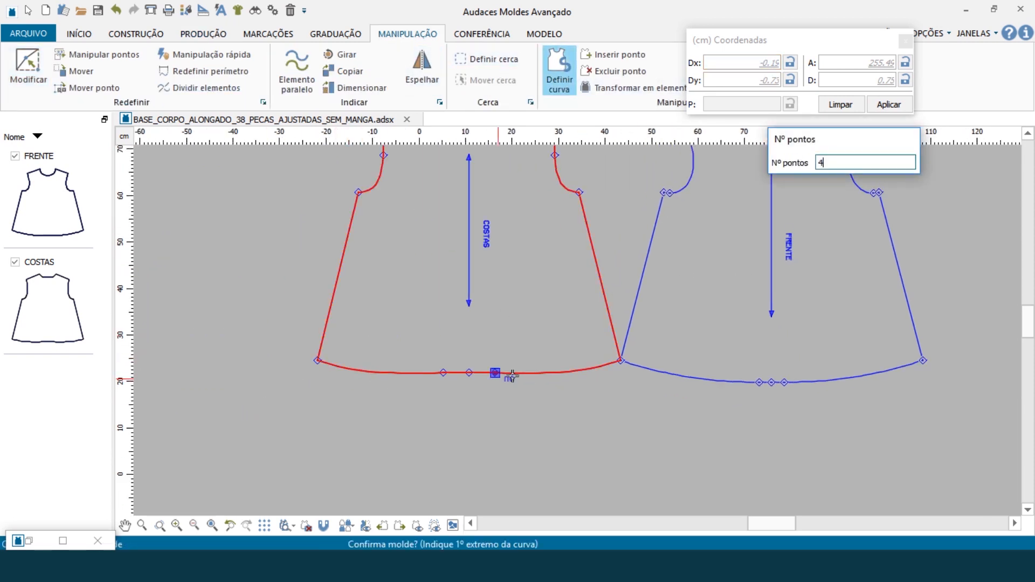
left_click(622, 363)
left_click(317, 361)
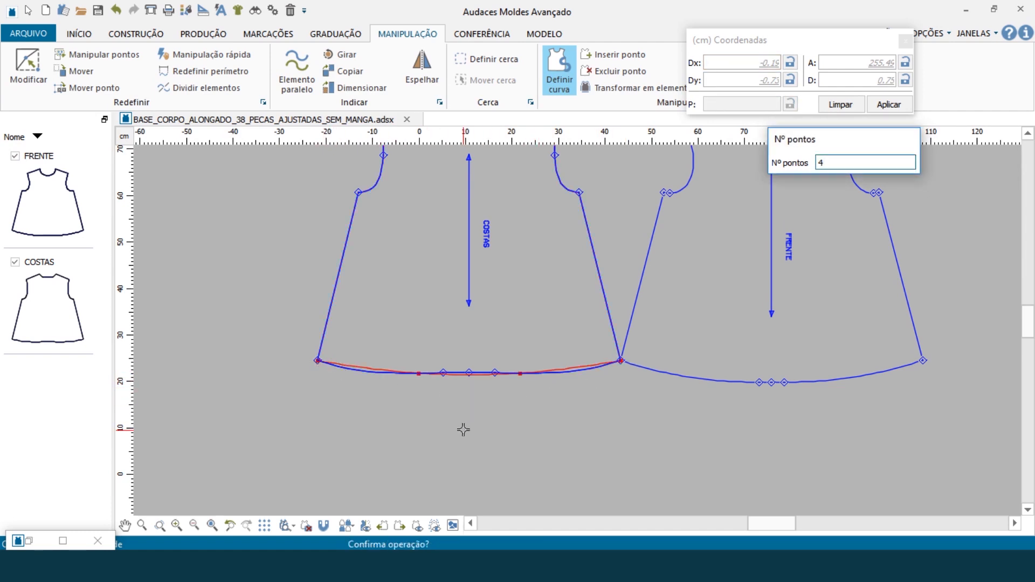
left_click(462, 411)
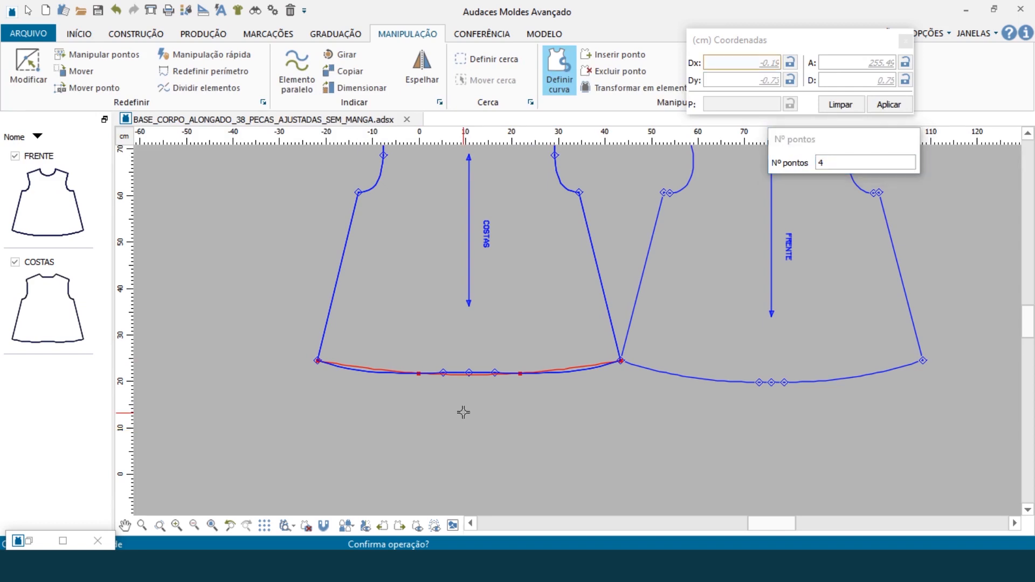
right_click(475, 428)
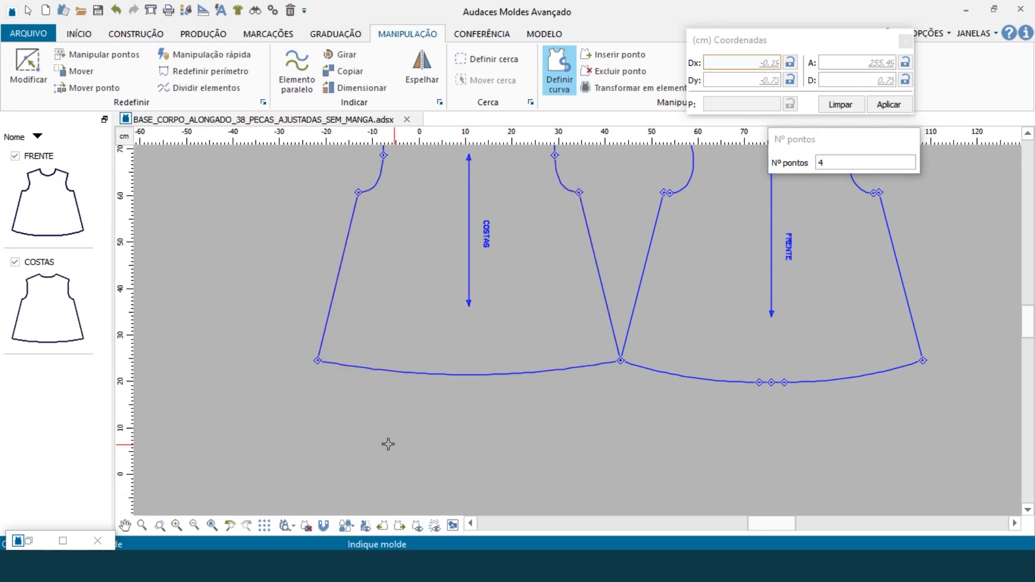
Step: Redefine the FRENTE hem as a single 4-point curve between its two side-seam hem corners
scroll(242, 446, "down", 2)
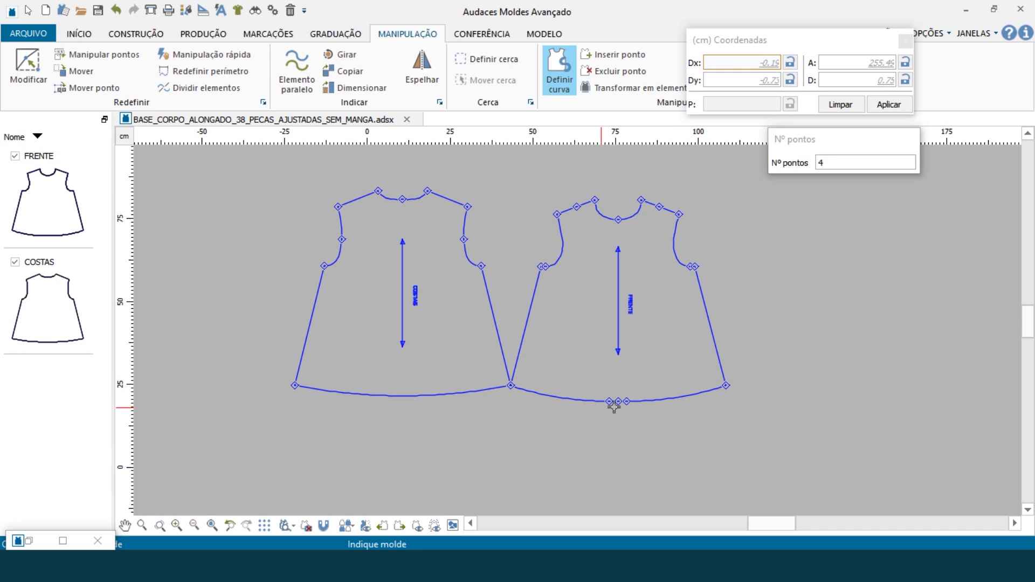
left_click(698, 392)
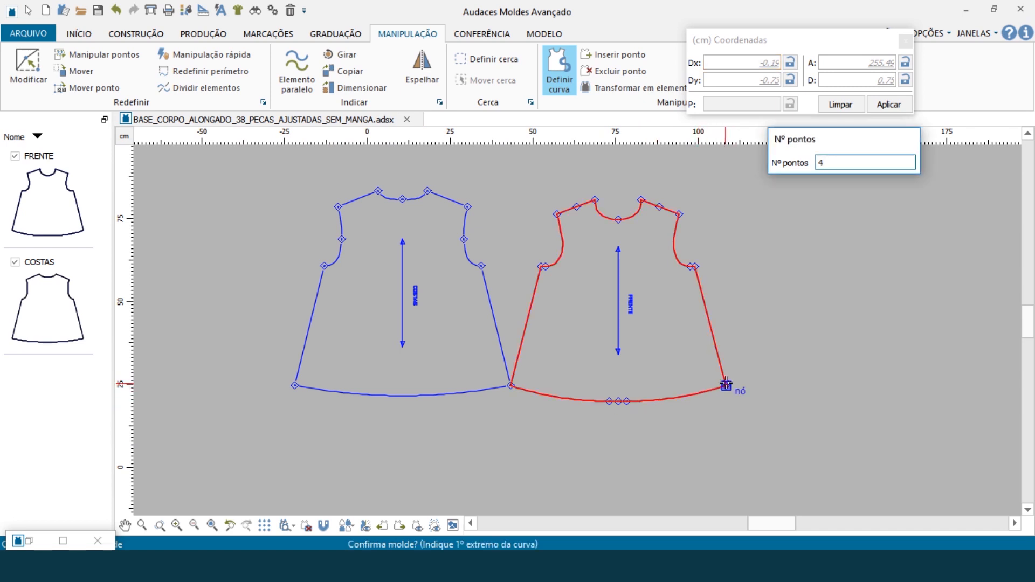
left_click(726, 385)
left_click(510, 385)
left_click(518, 415)
right_click(570, 435)
Step: Move FRENTE by its shared hem corner away from COSTAS, about 10.7 cm sideways and 2 cm down, to separate the pieces
scroll(773, 439, "down", 2)
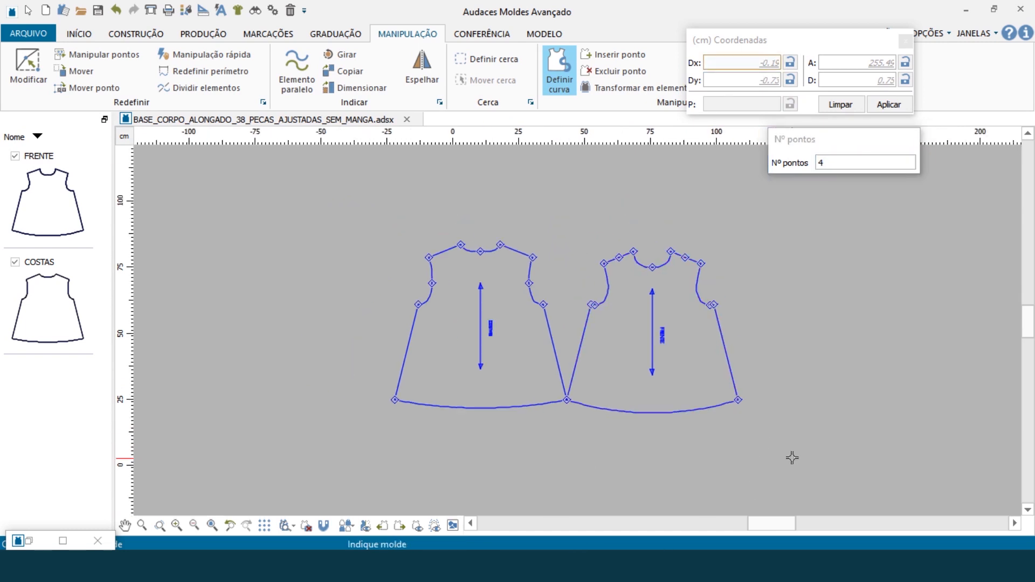
scroll(710, 475, "up", 1)
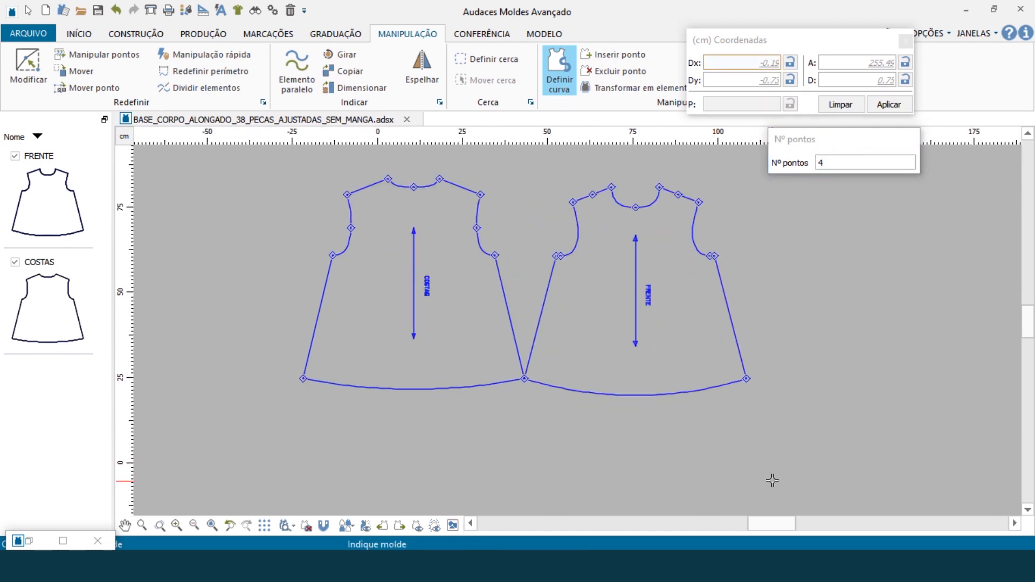
scroll(744, 481, "down", 1)
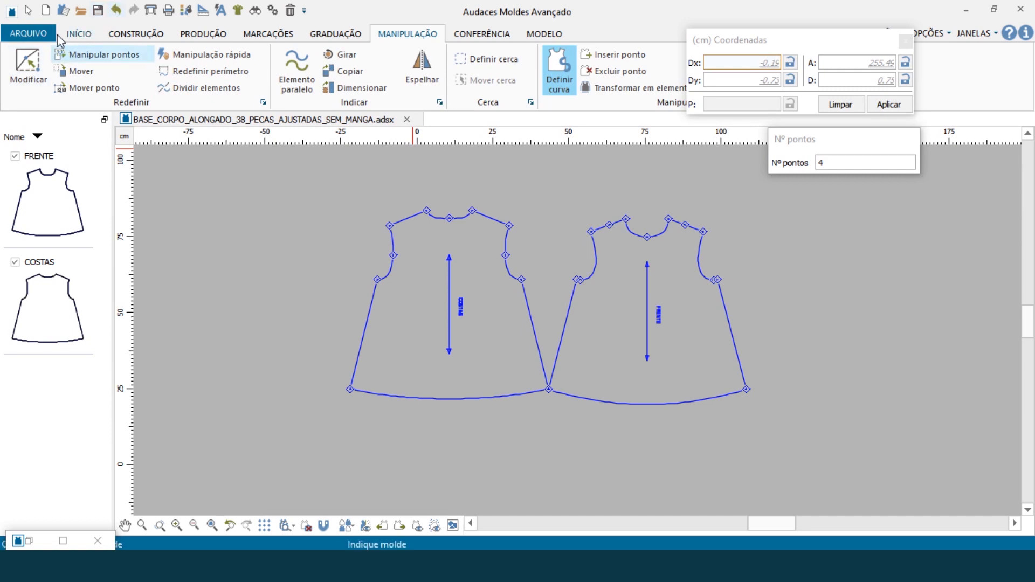
left_click(28, 10)
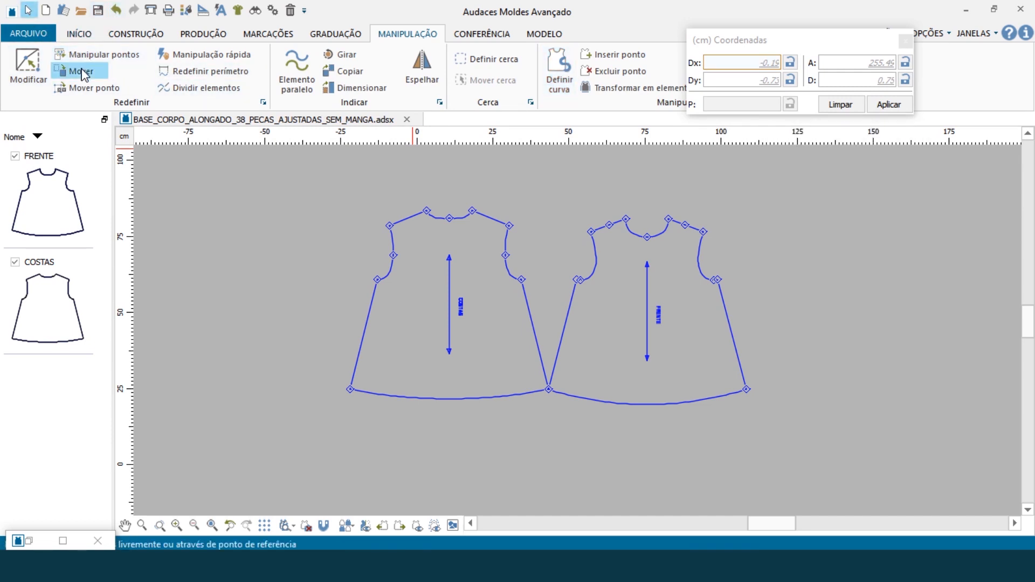
left_click(81, 71)
left_click(558, 391)
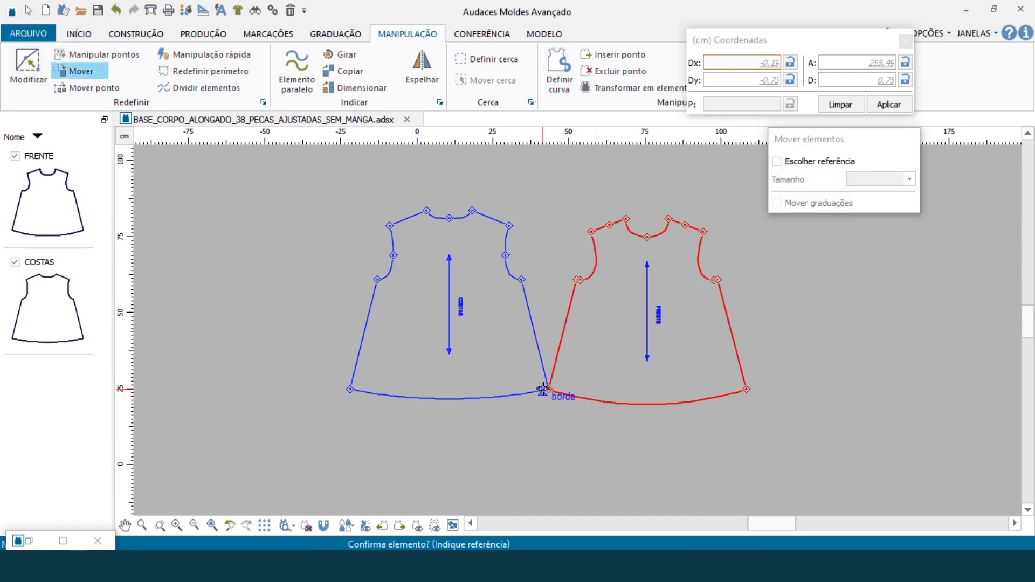
left_click(548, 390)
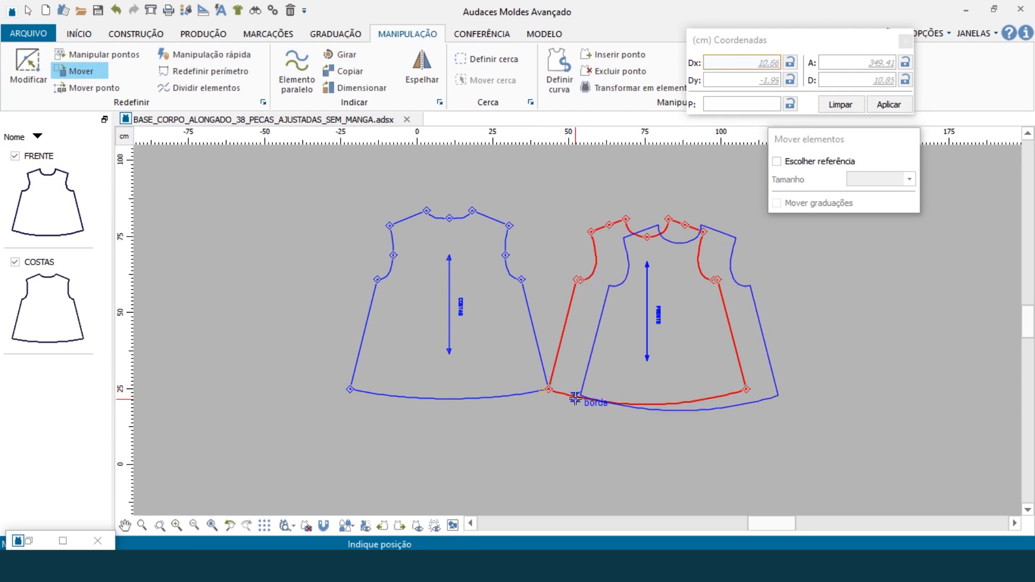
left_click(579, 396)
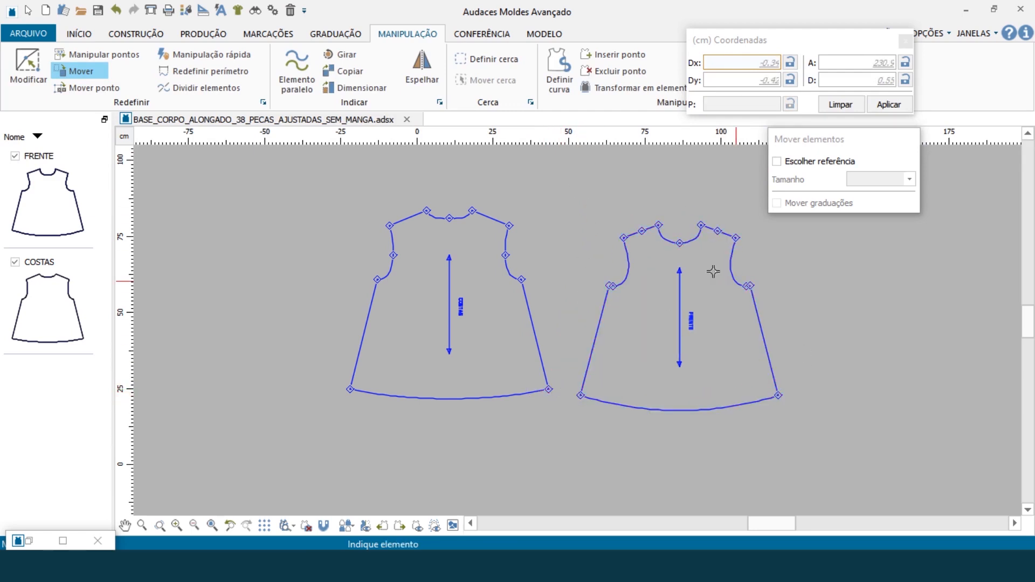